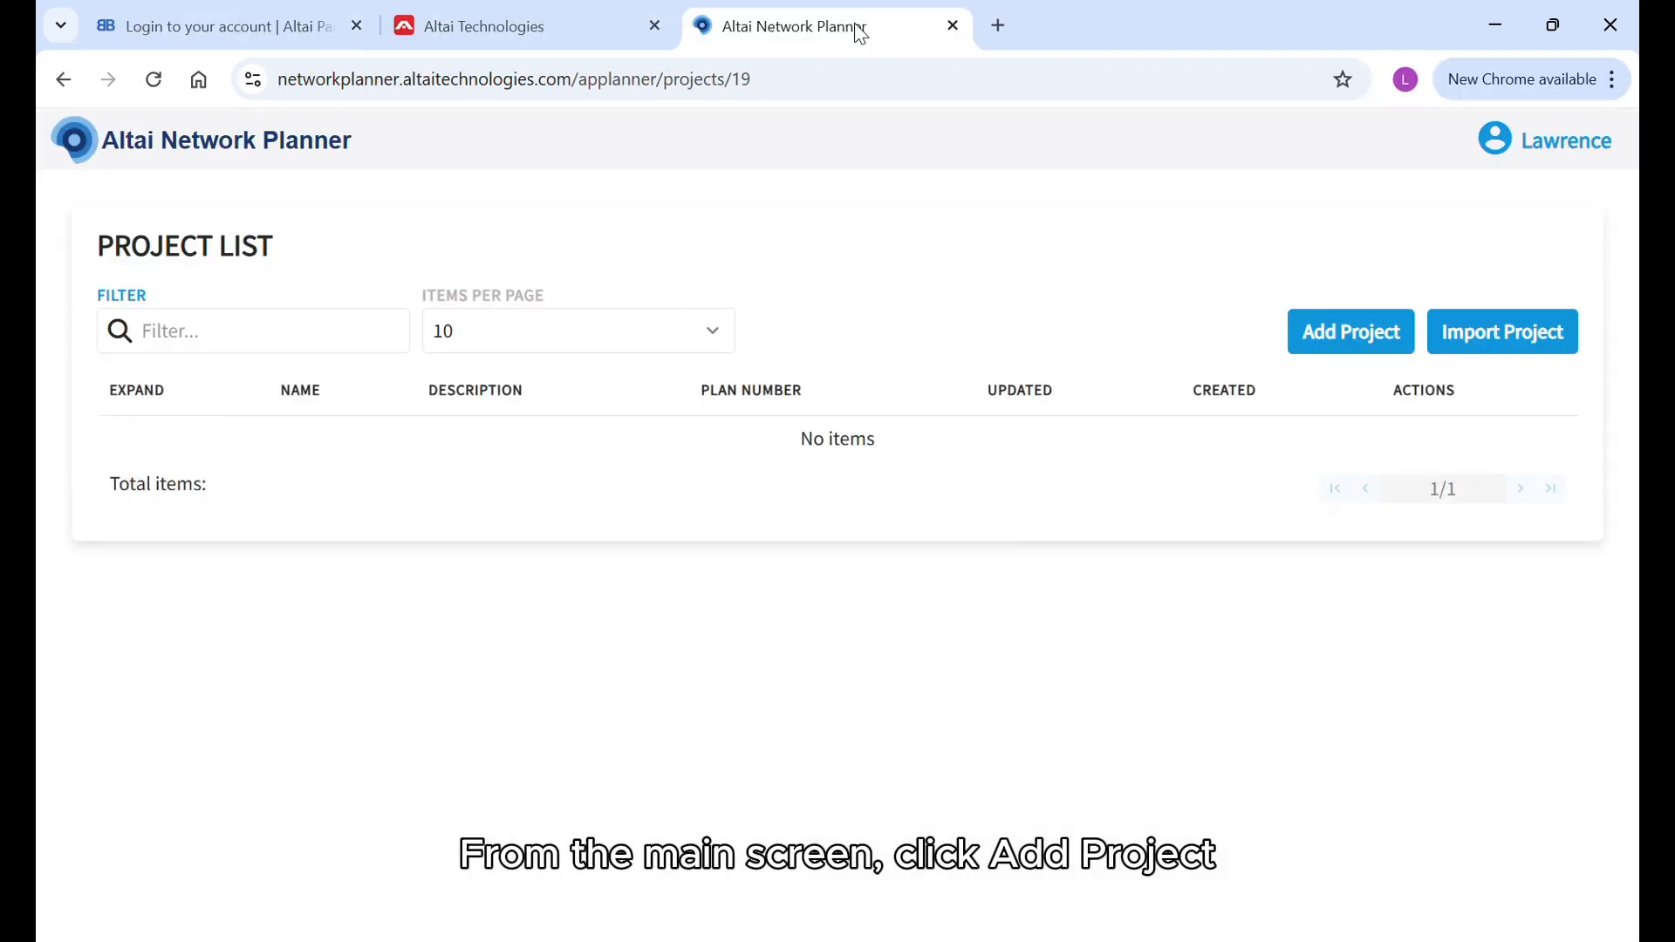
Create a new project named Outdoor Project with the description Container Port.
click(1350, 332)
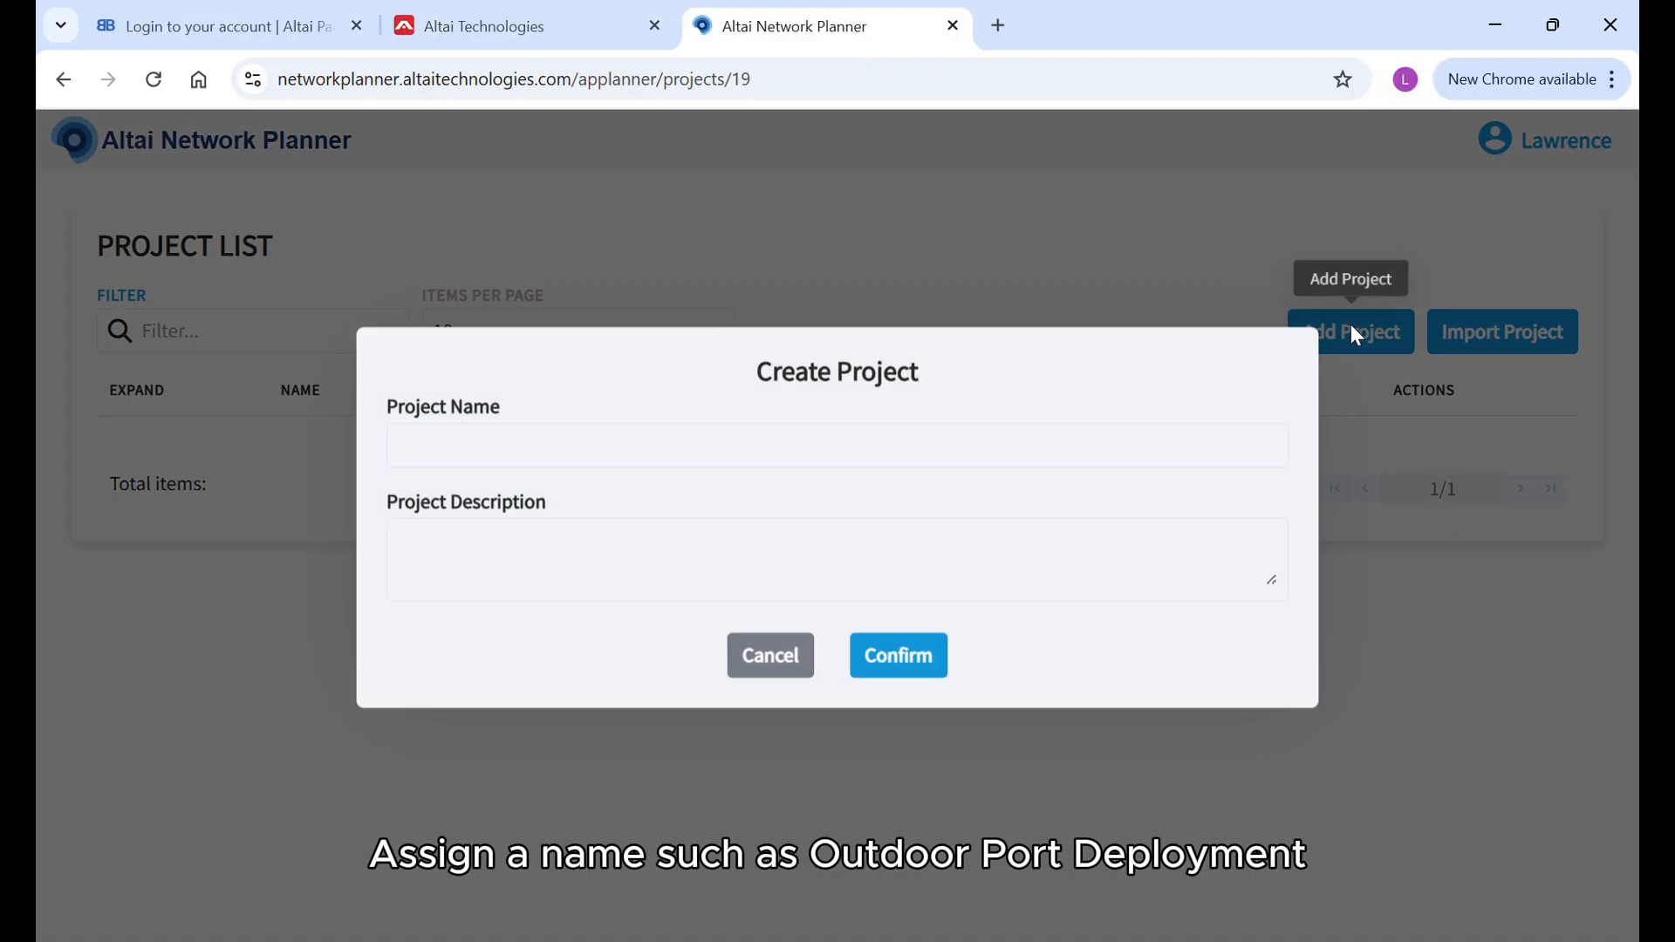
click(562, 462)
text(Outdoor Project)
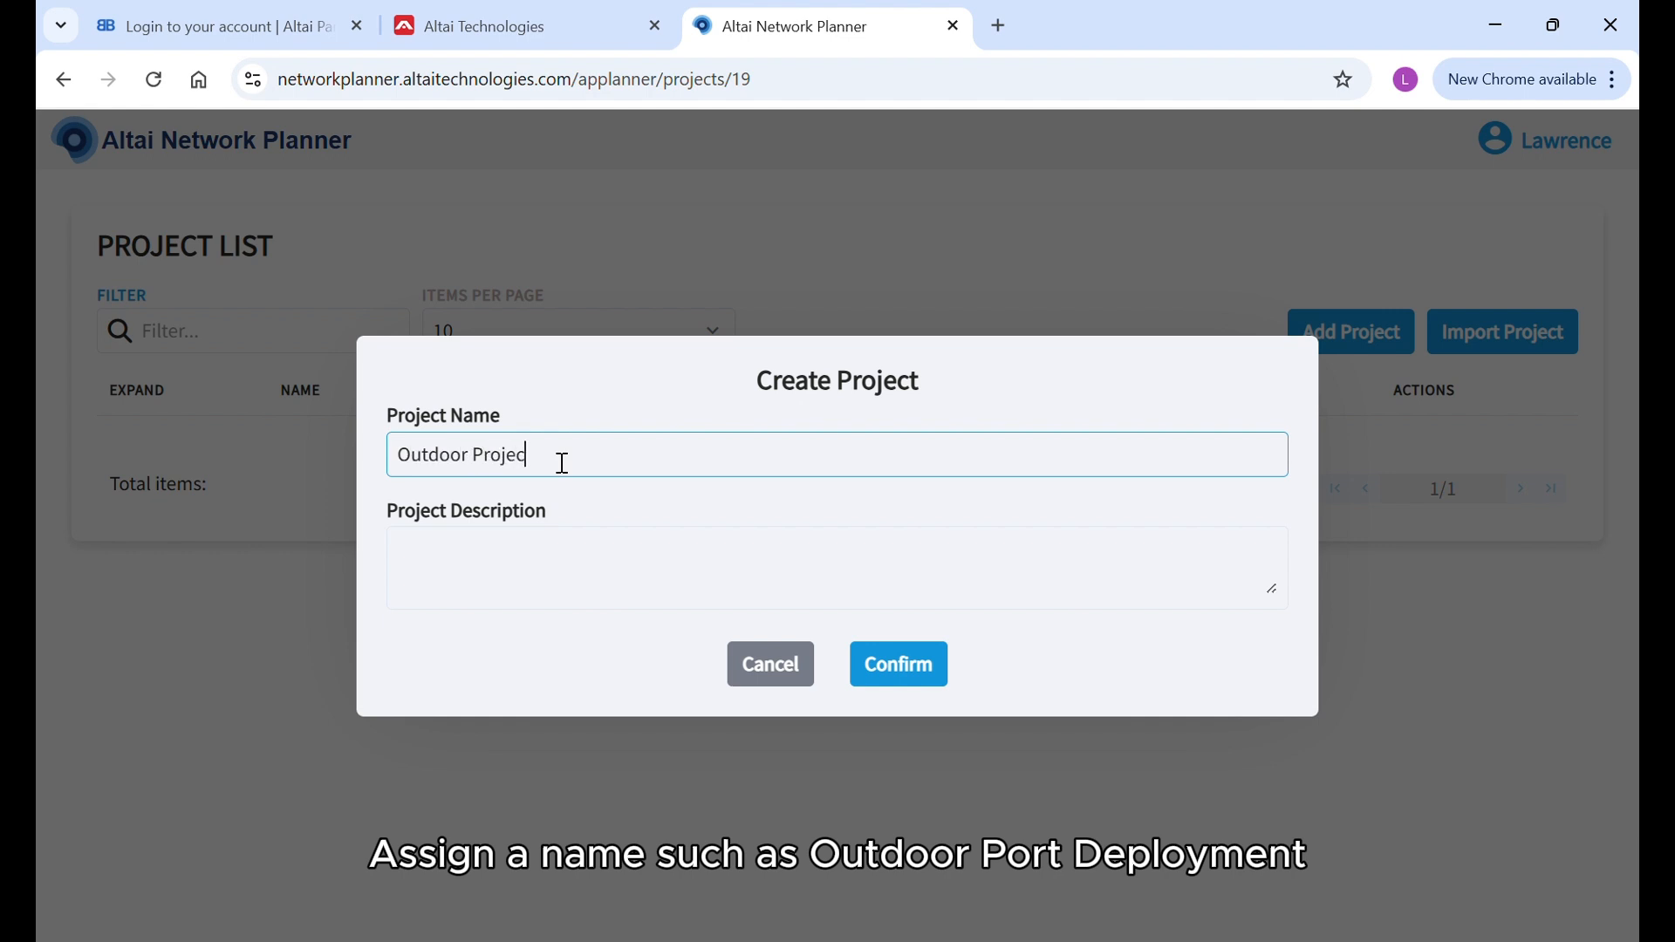
click(582, 579)
text(Container Port)
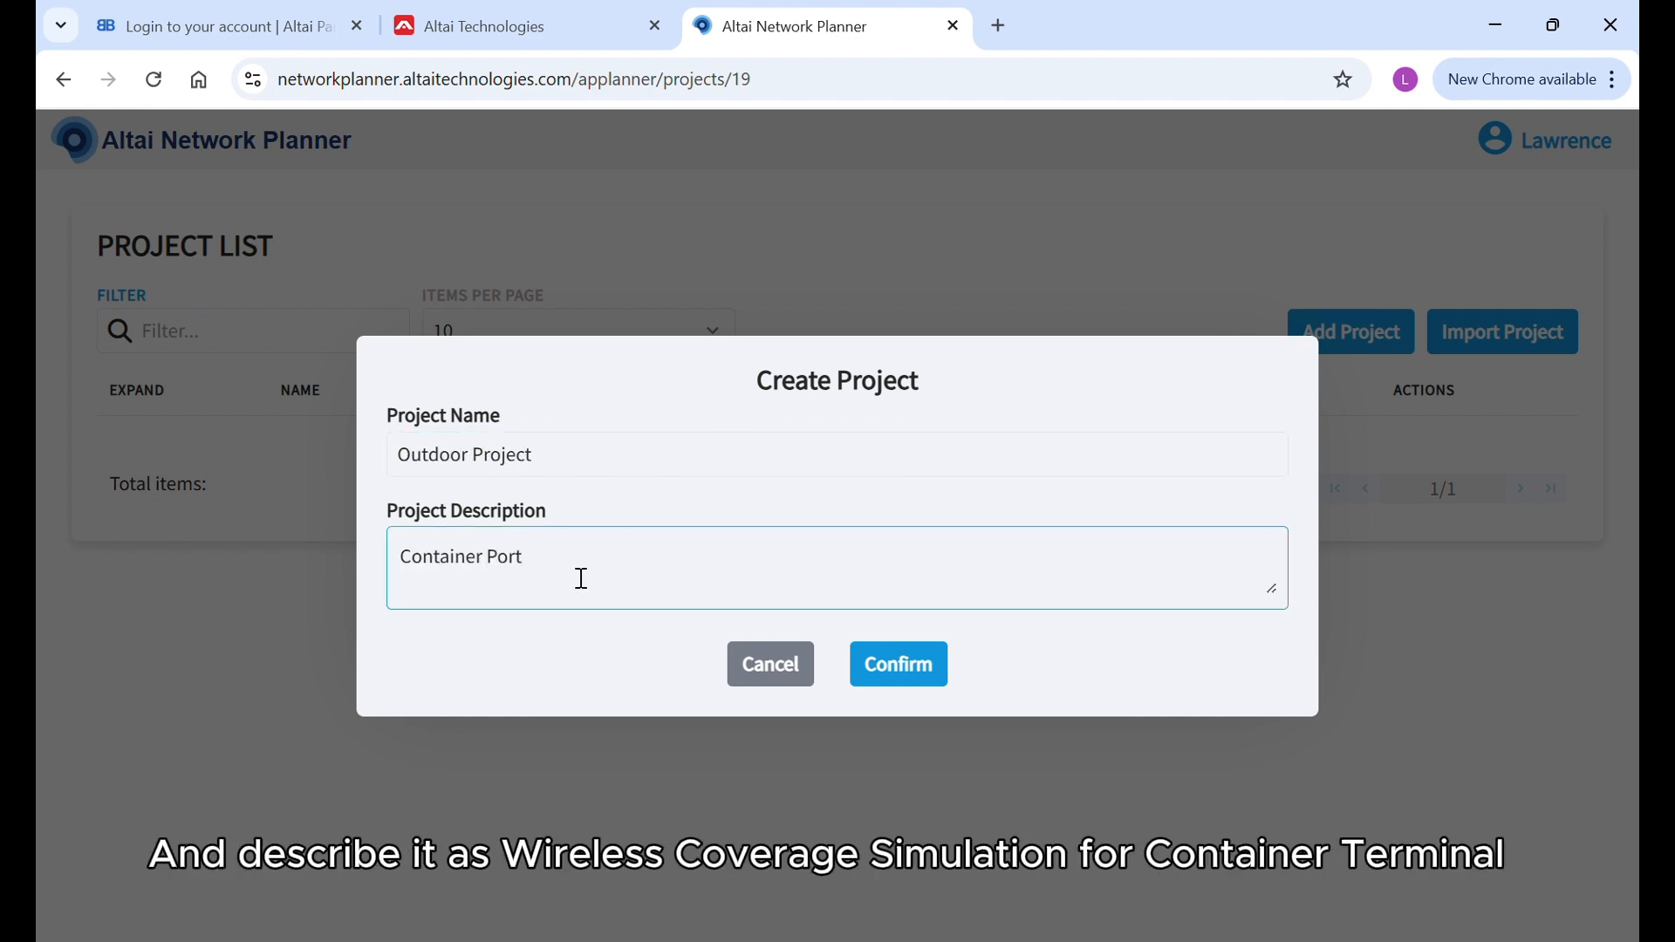
click(916, 665)
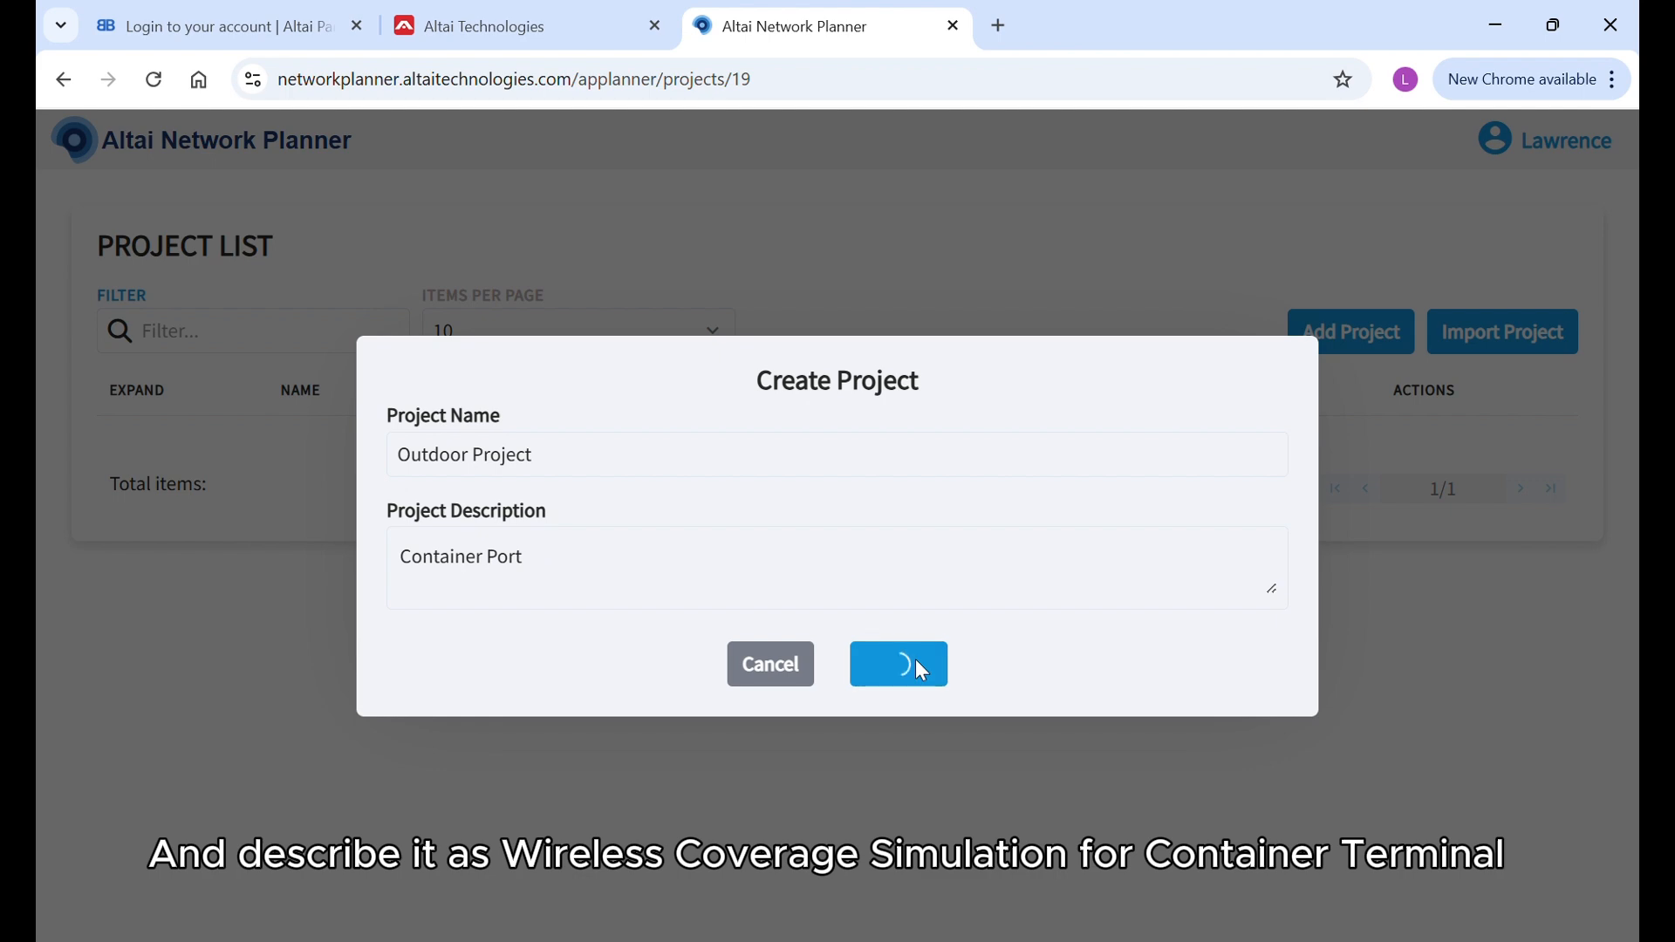
Start a plan named Container Port in the Outdoor Project and load Container Port.jpg as its image map.
click(133, 452)
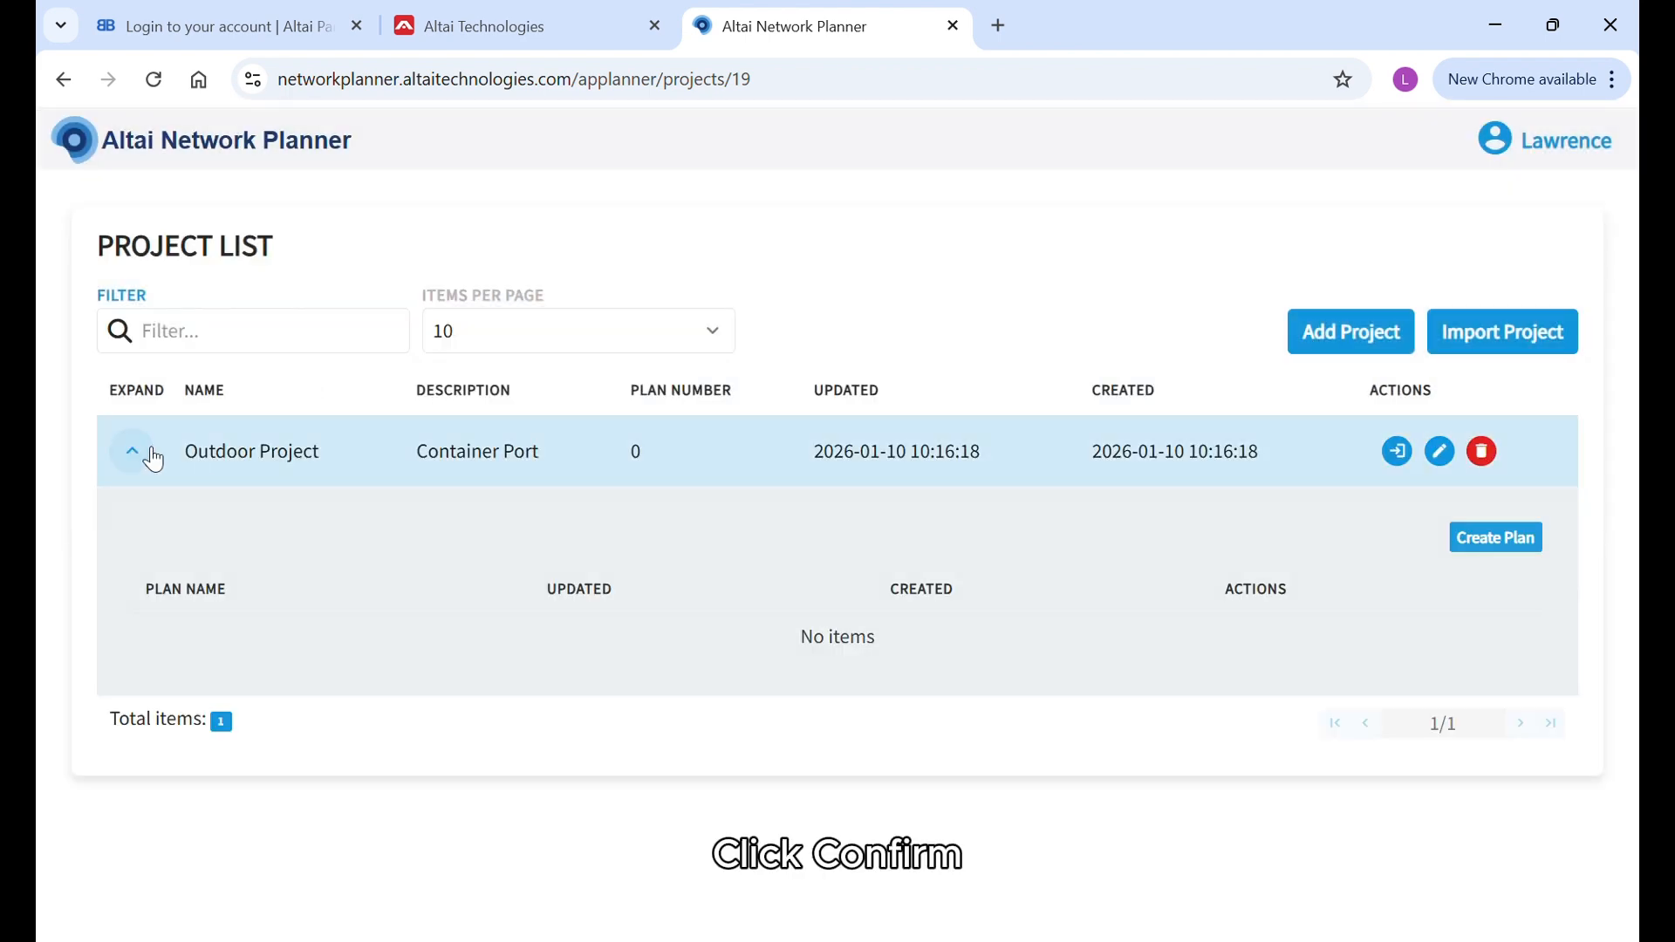
click(1497, 538)
drag(530, 254, 396, 239)
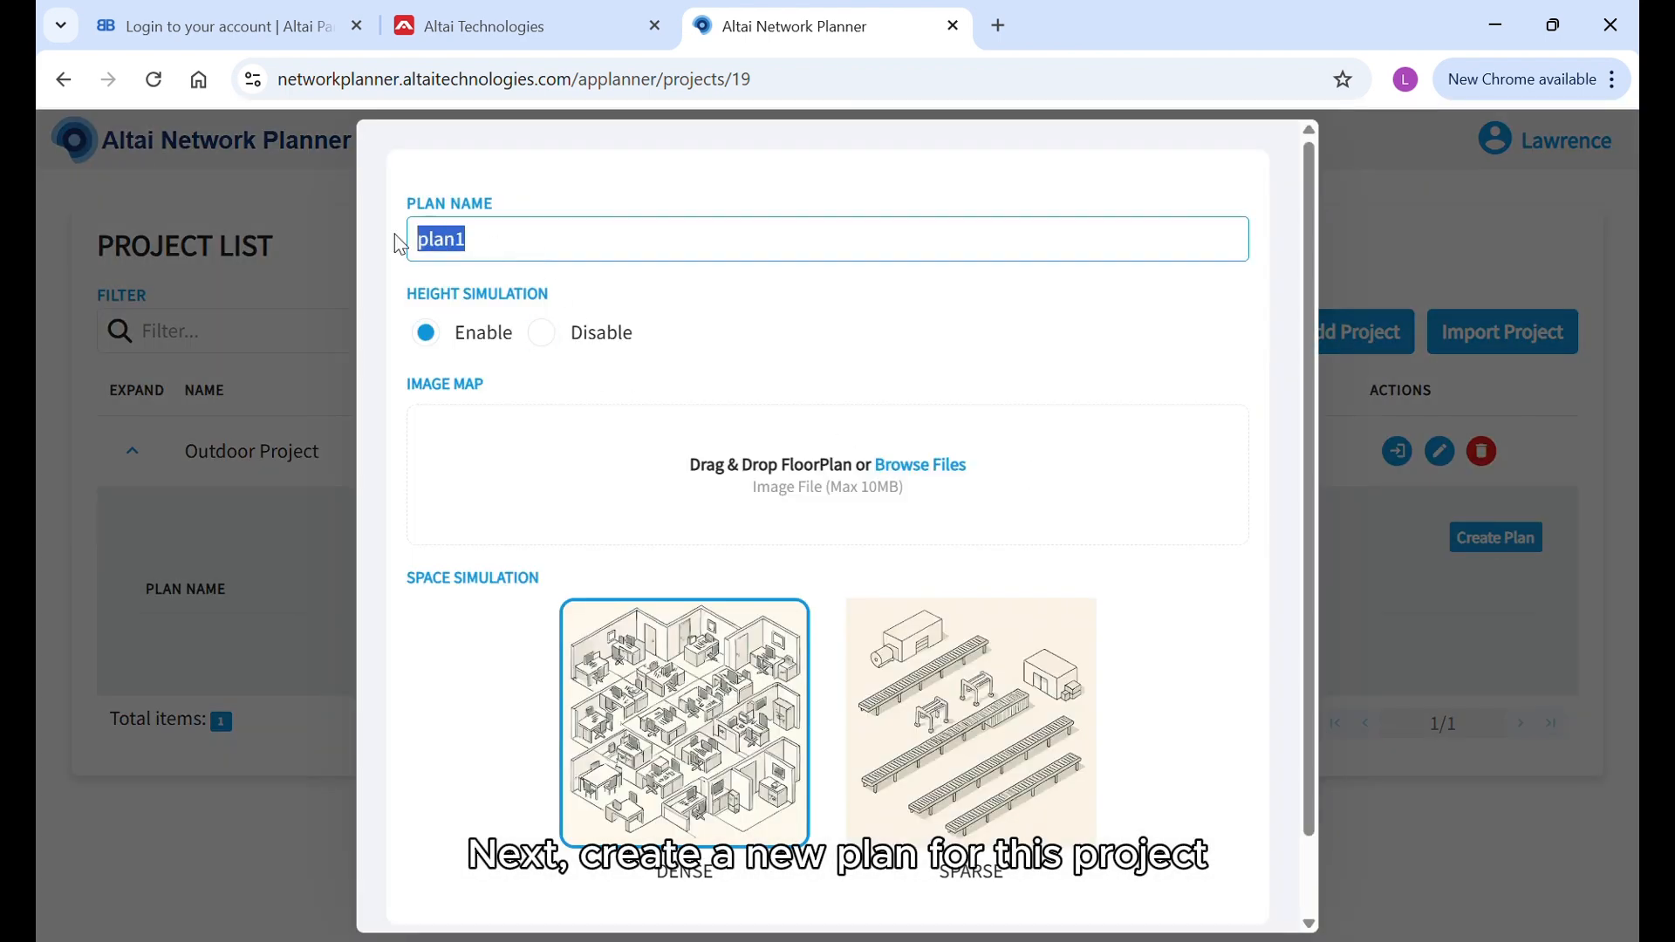
text(Container Port)
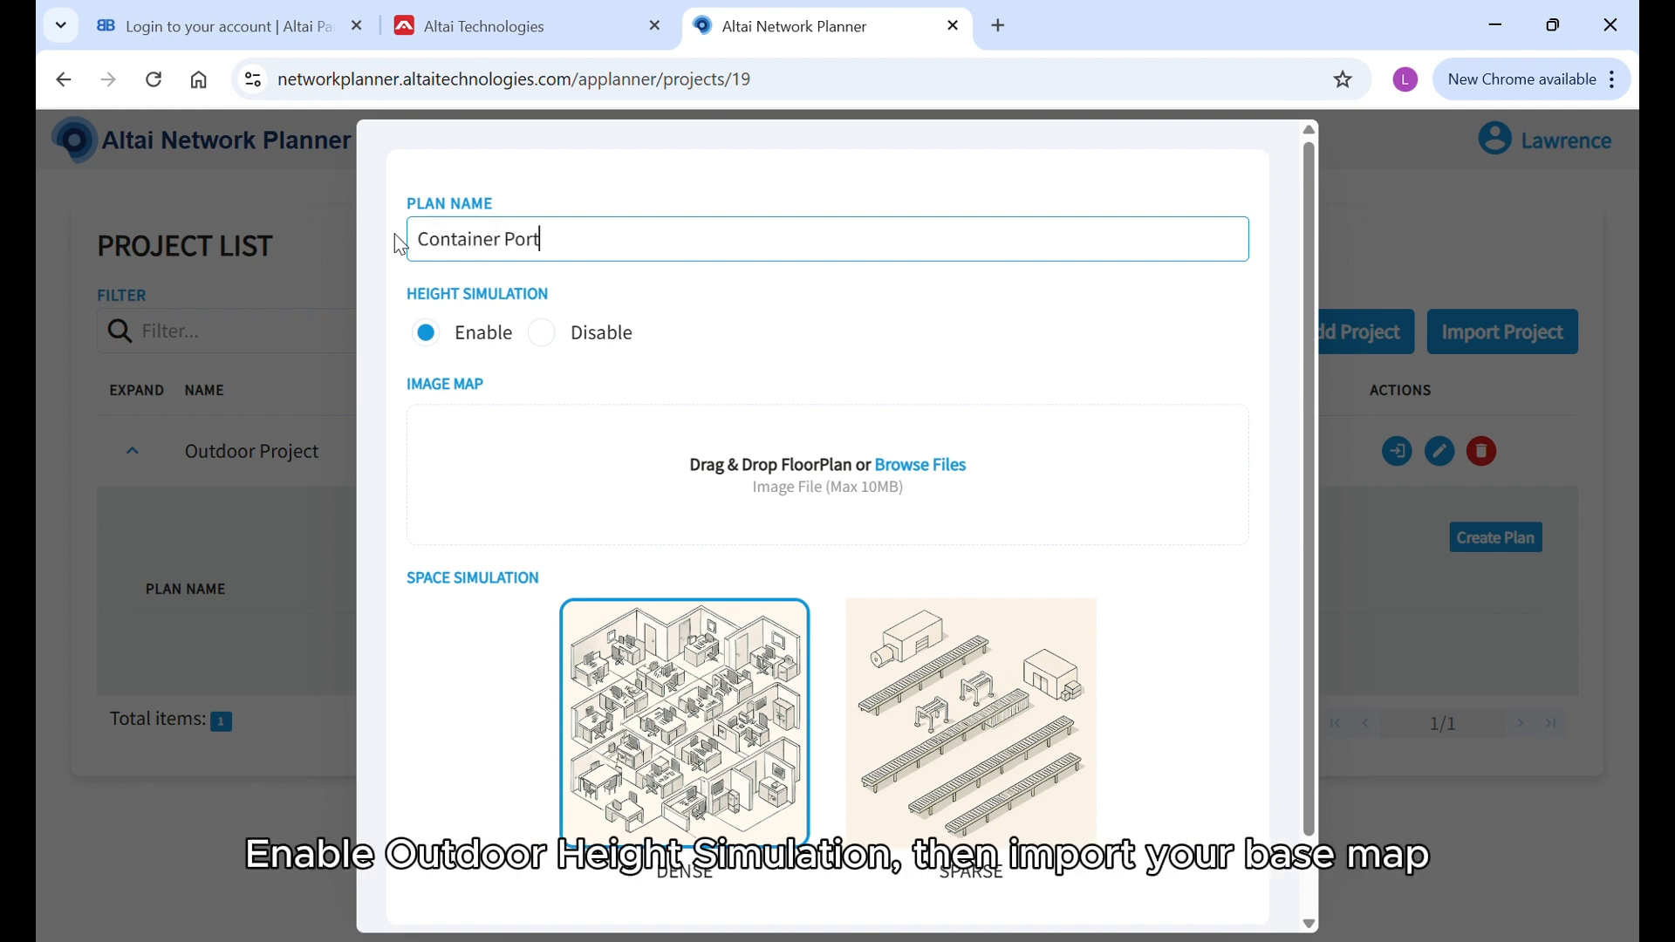
click(953, 471)
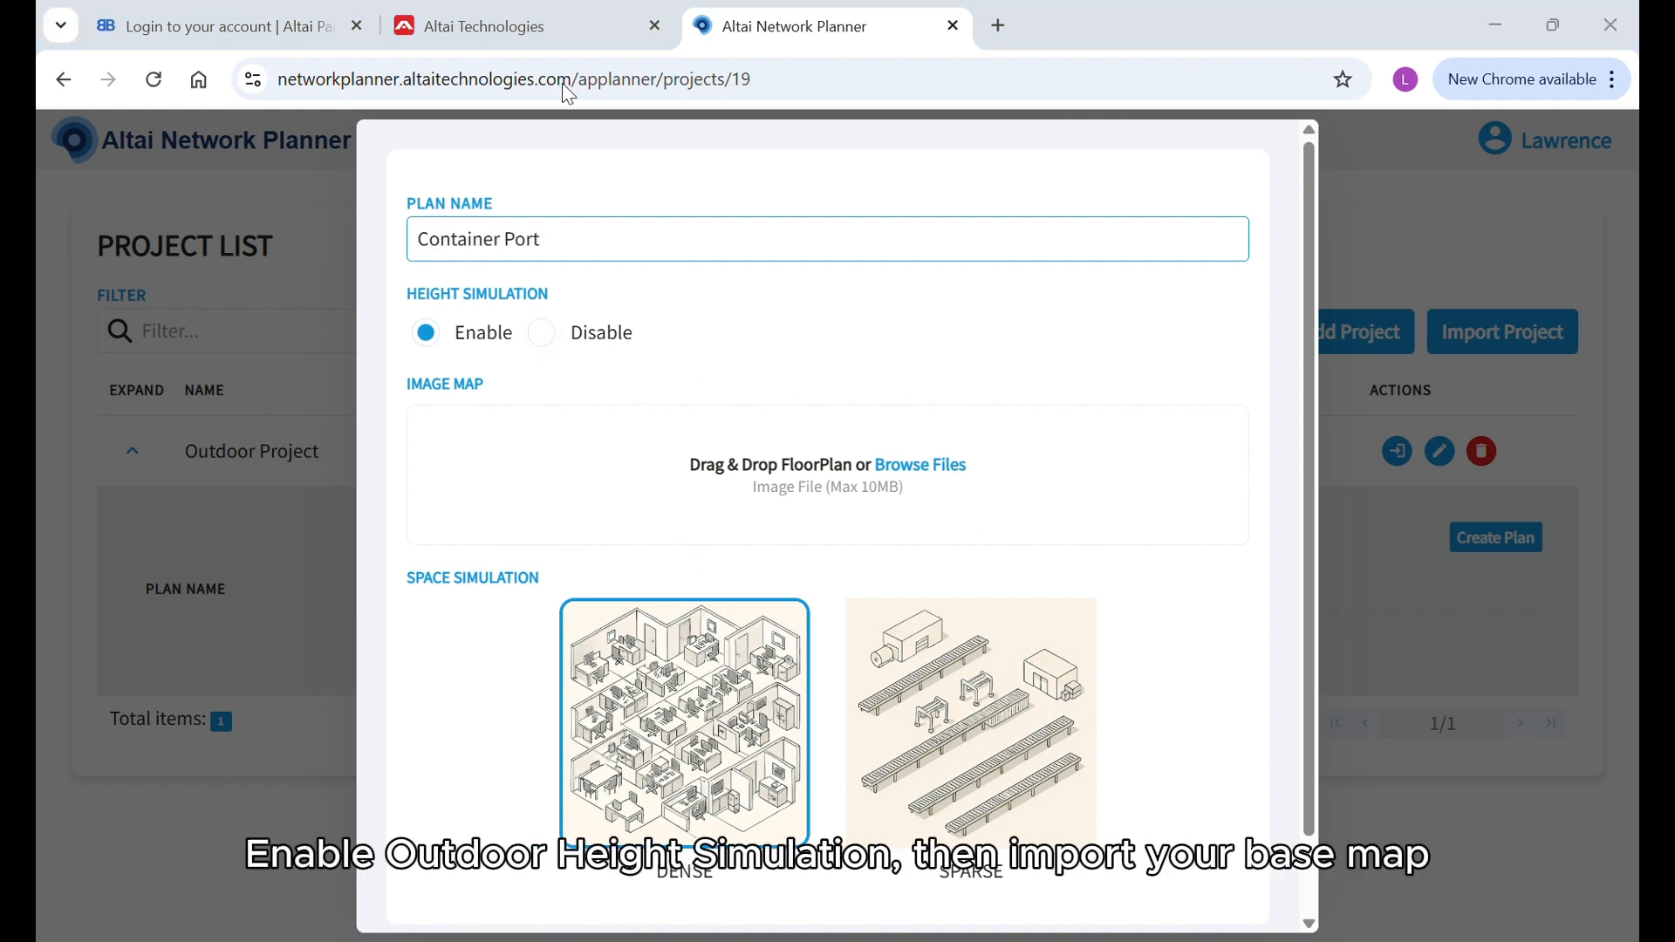
drag(1227, 500, 1221, 497)
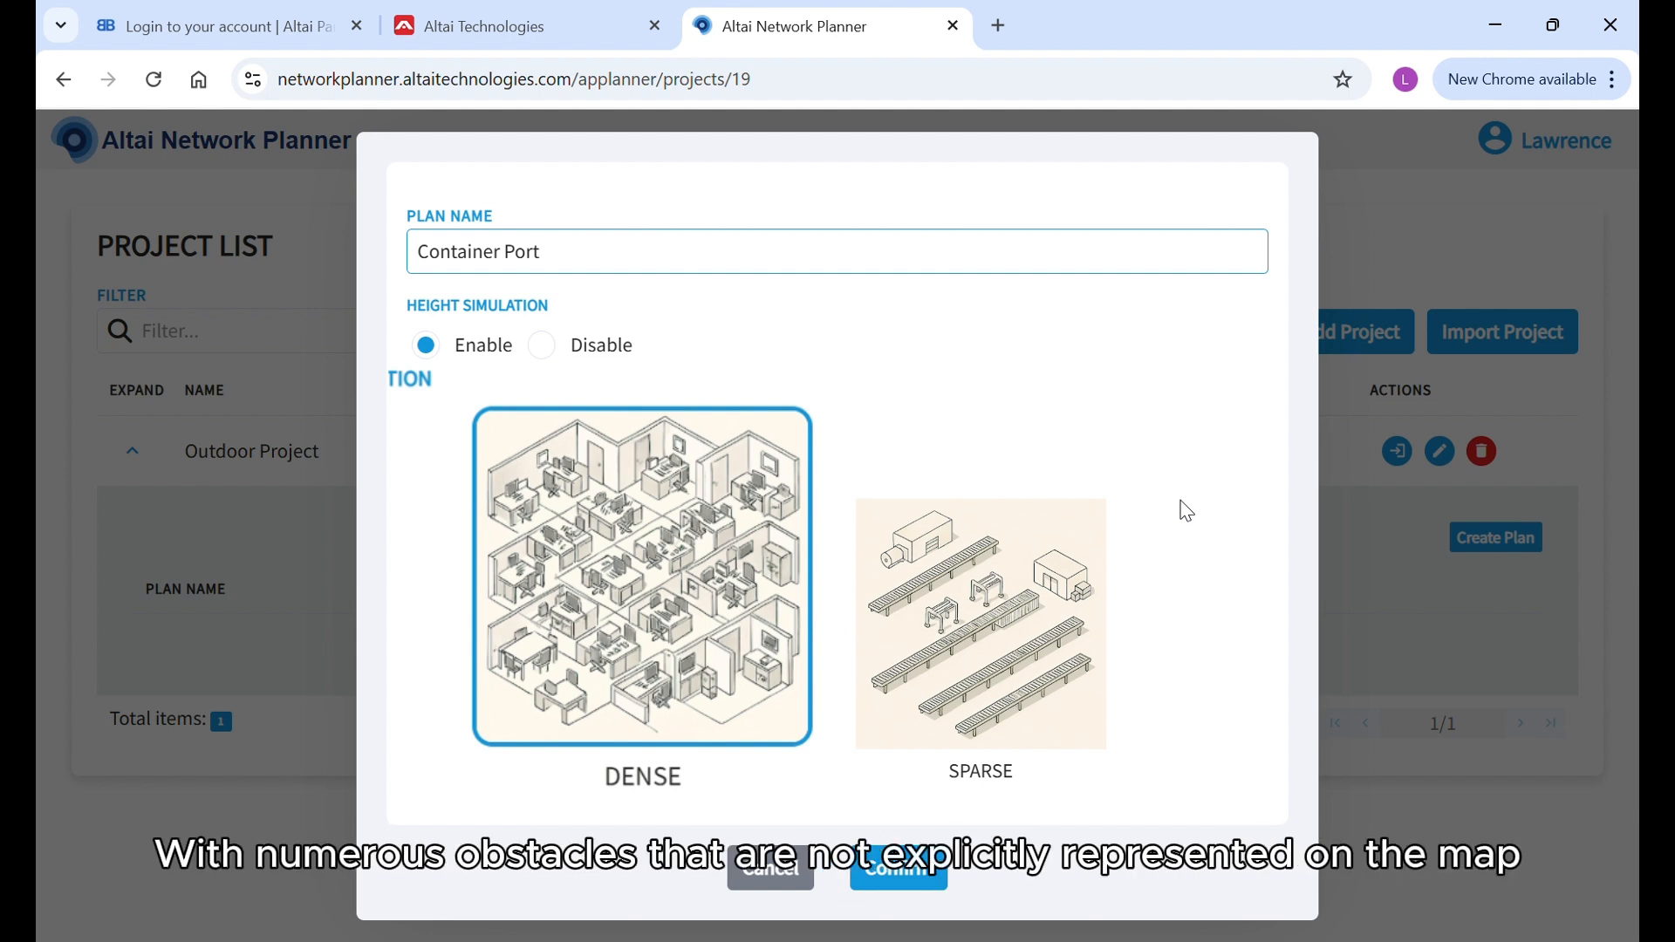
Choose the Sparse space simulation profile for the plan and confirm its creation.
click(1026, 619)
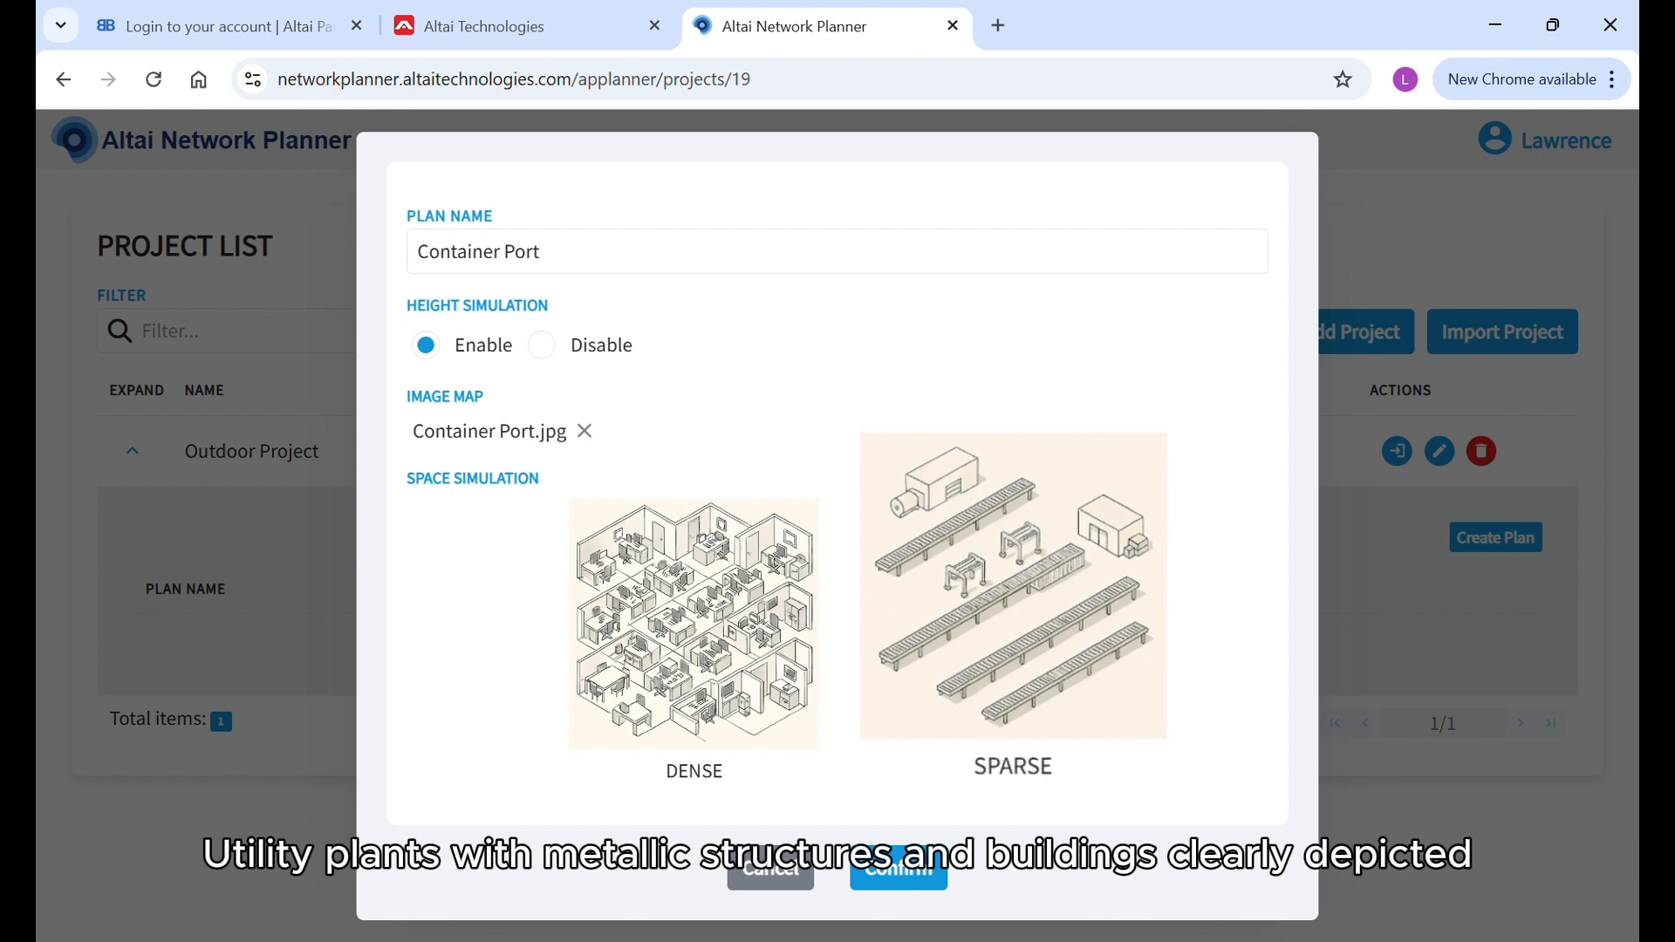
click(968, 676)
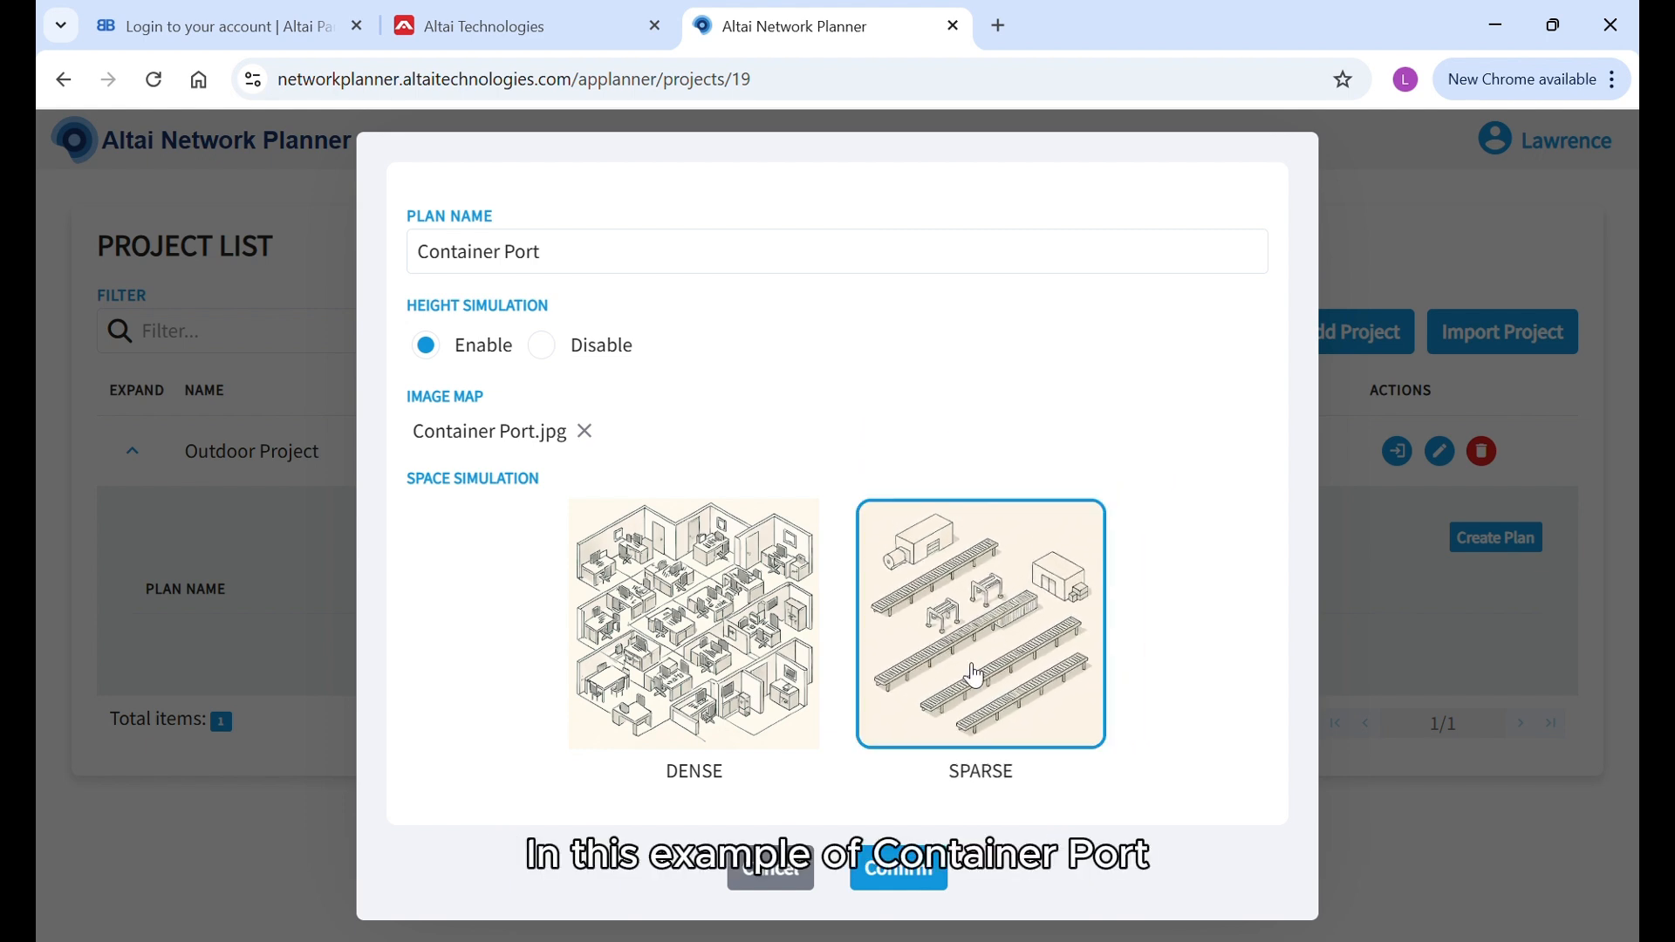
click(903, 872)
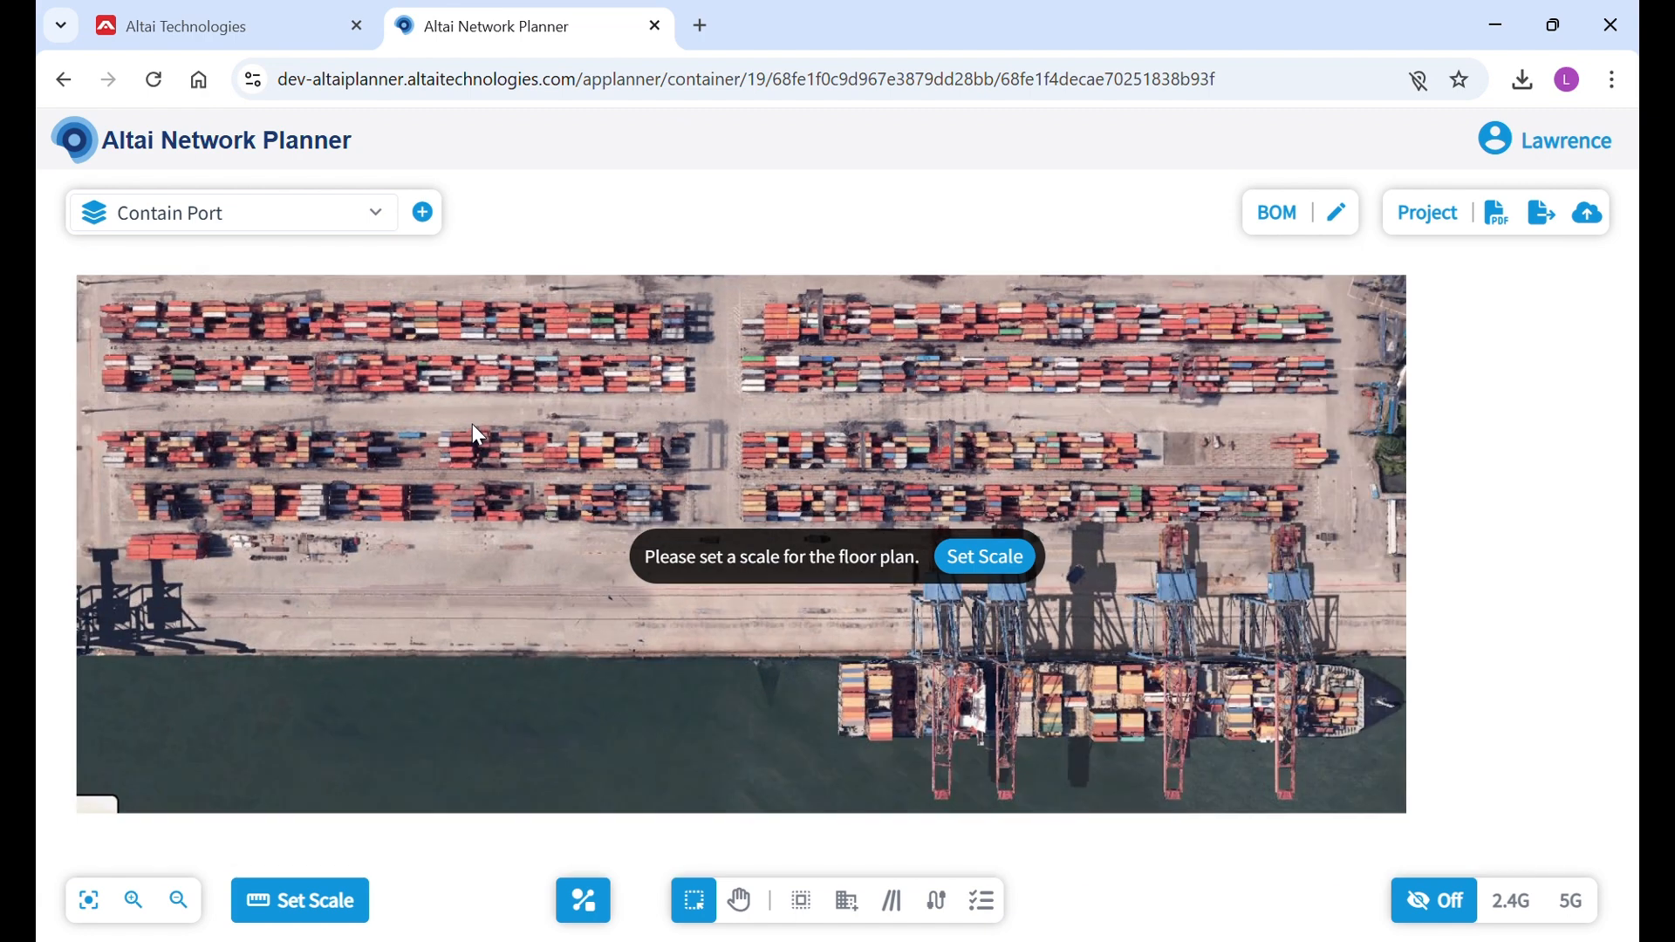
Try to set the floor plan scale from two points near the upper edge of the port map.
click(986, 557)
click(112, 317)
click(650, 318)
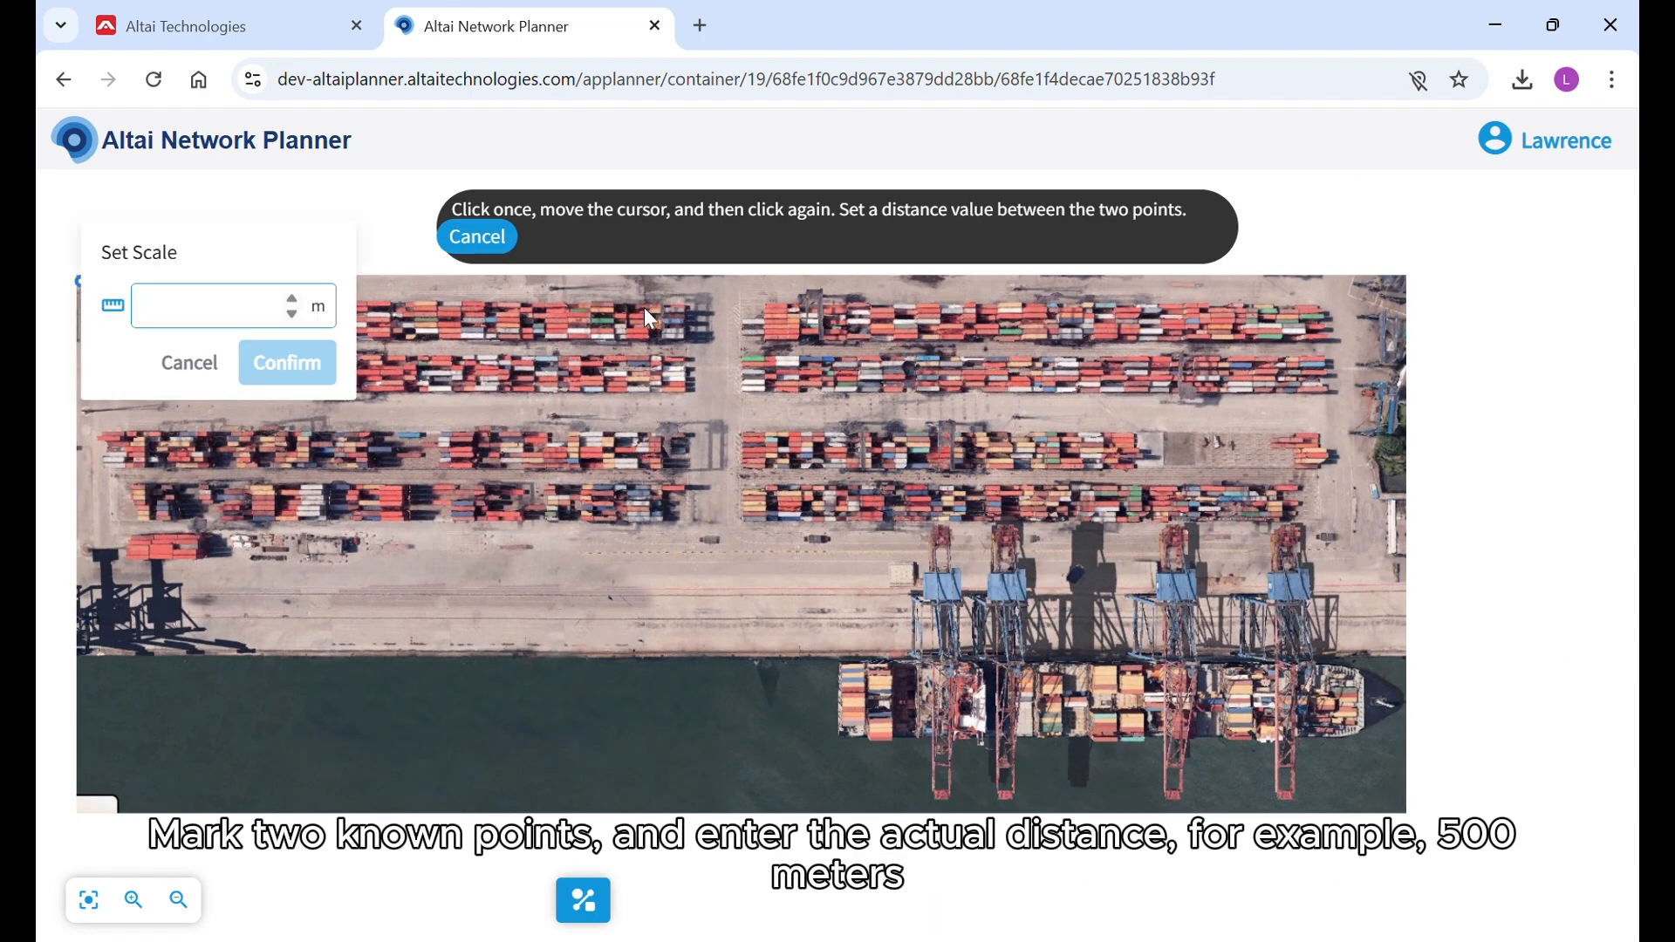
text(500)
click(288, 362)
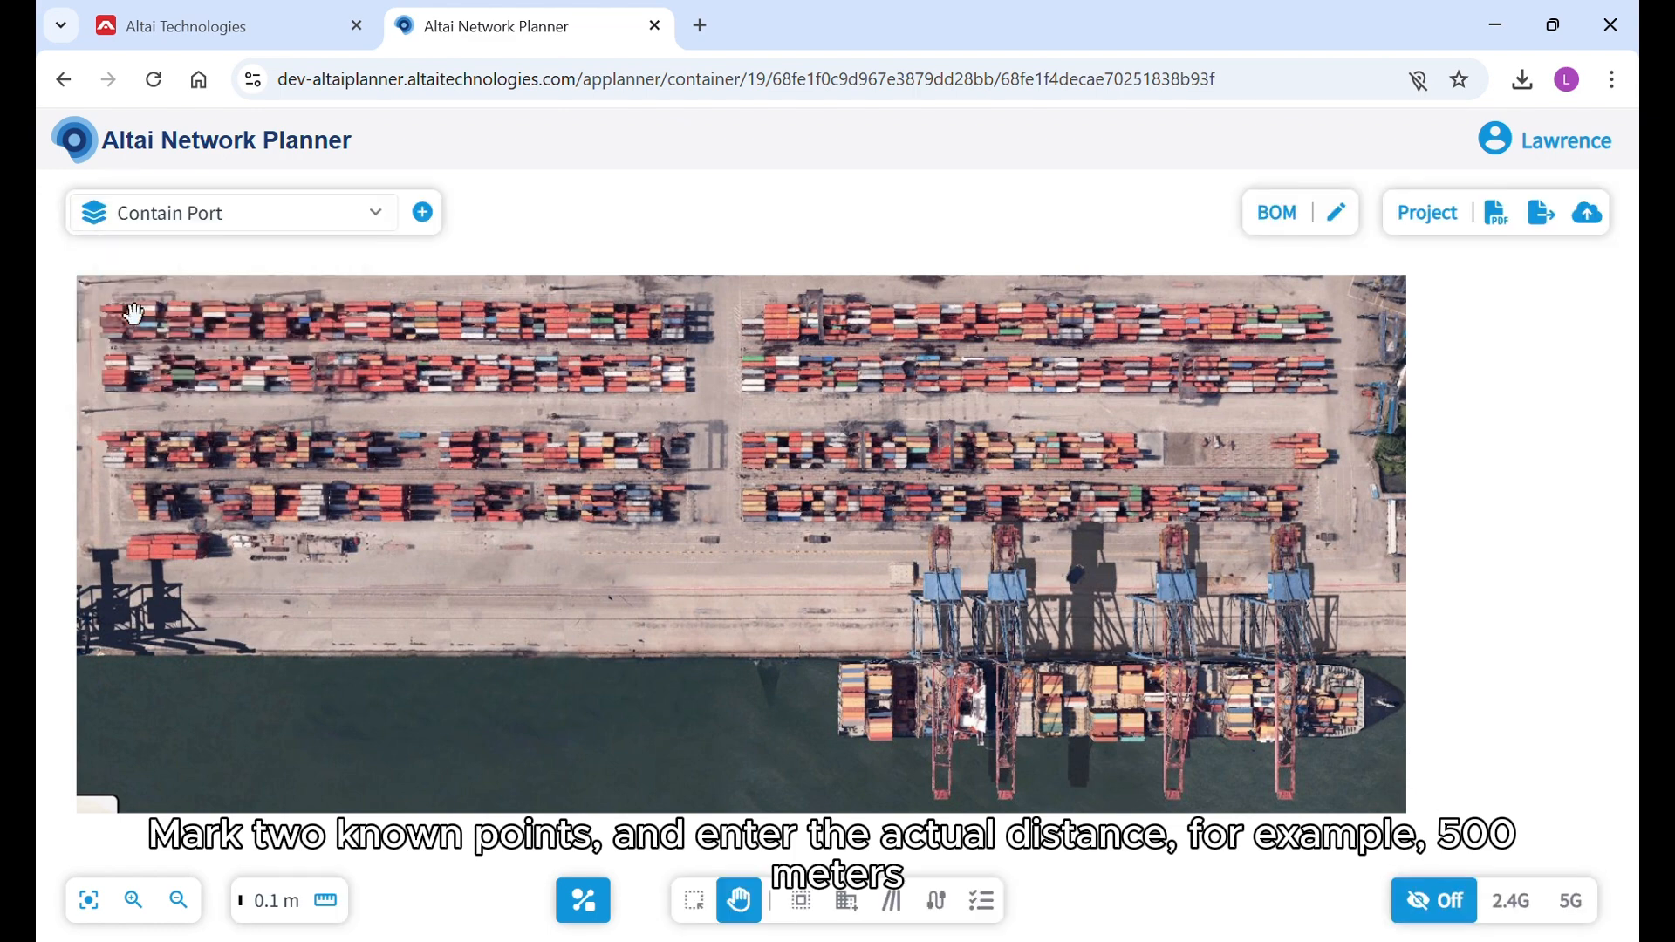
Set the map scale by marking its full width along the upper edge and assigning a distance of 500 m.
click(328, 904)
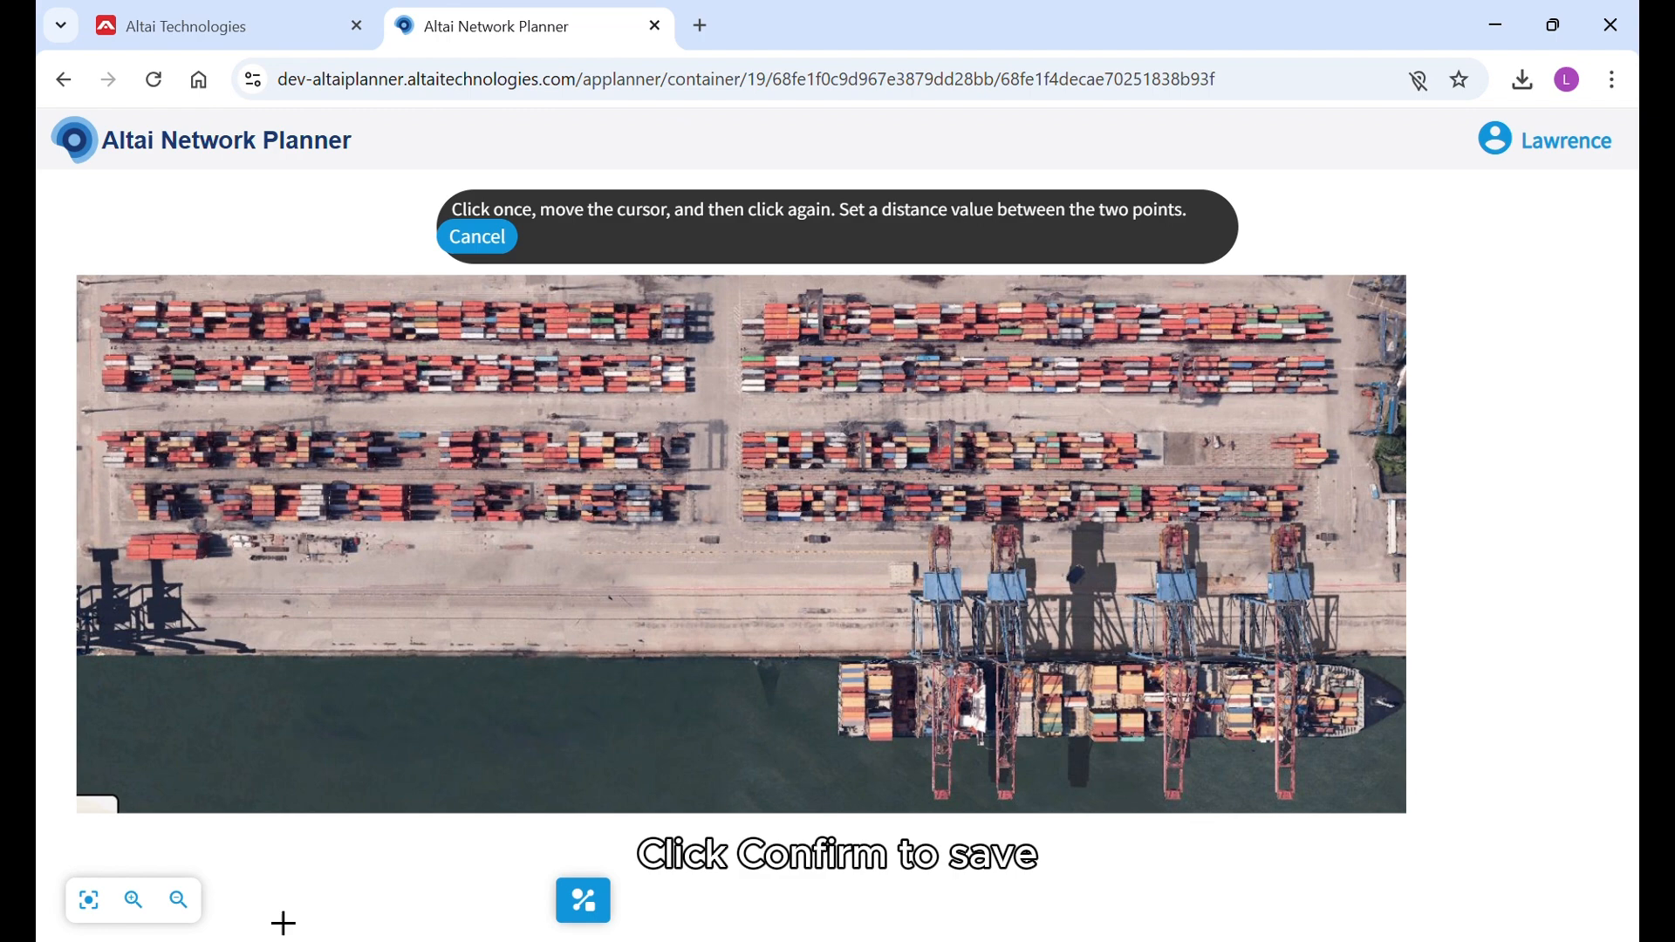
click(103, 303)
click(1413, 295)
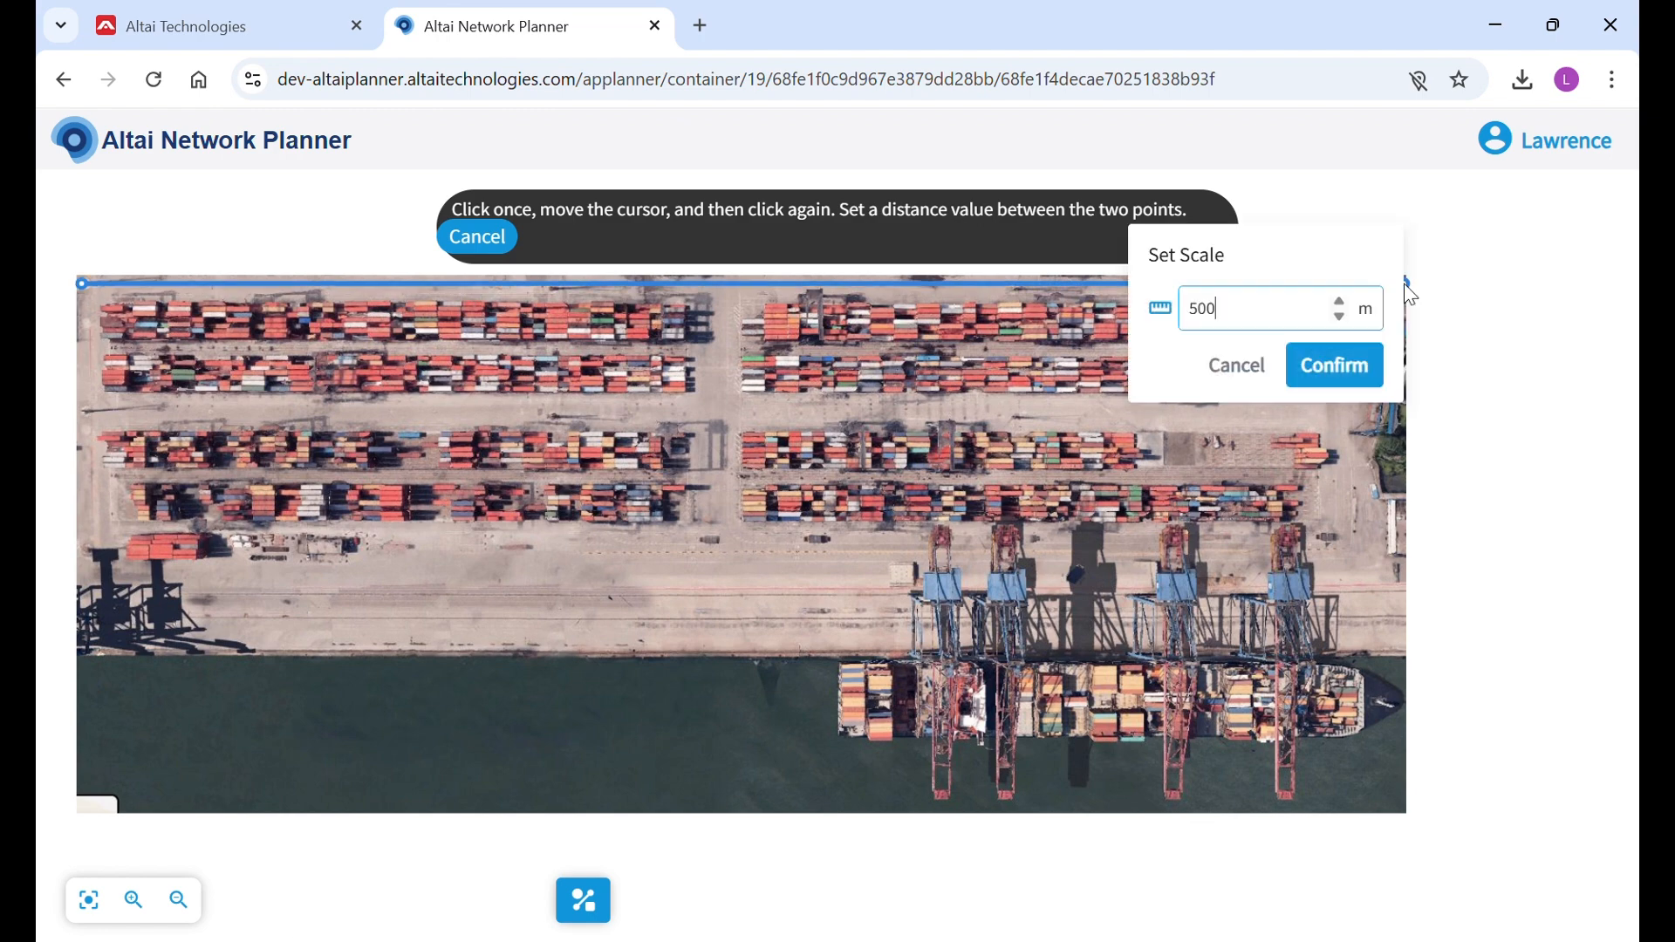
double_click(1241, 314)
text(500)
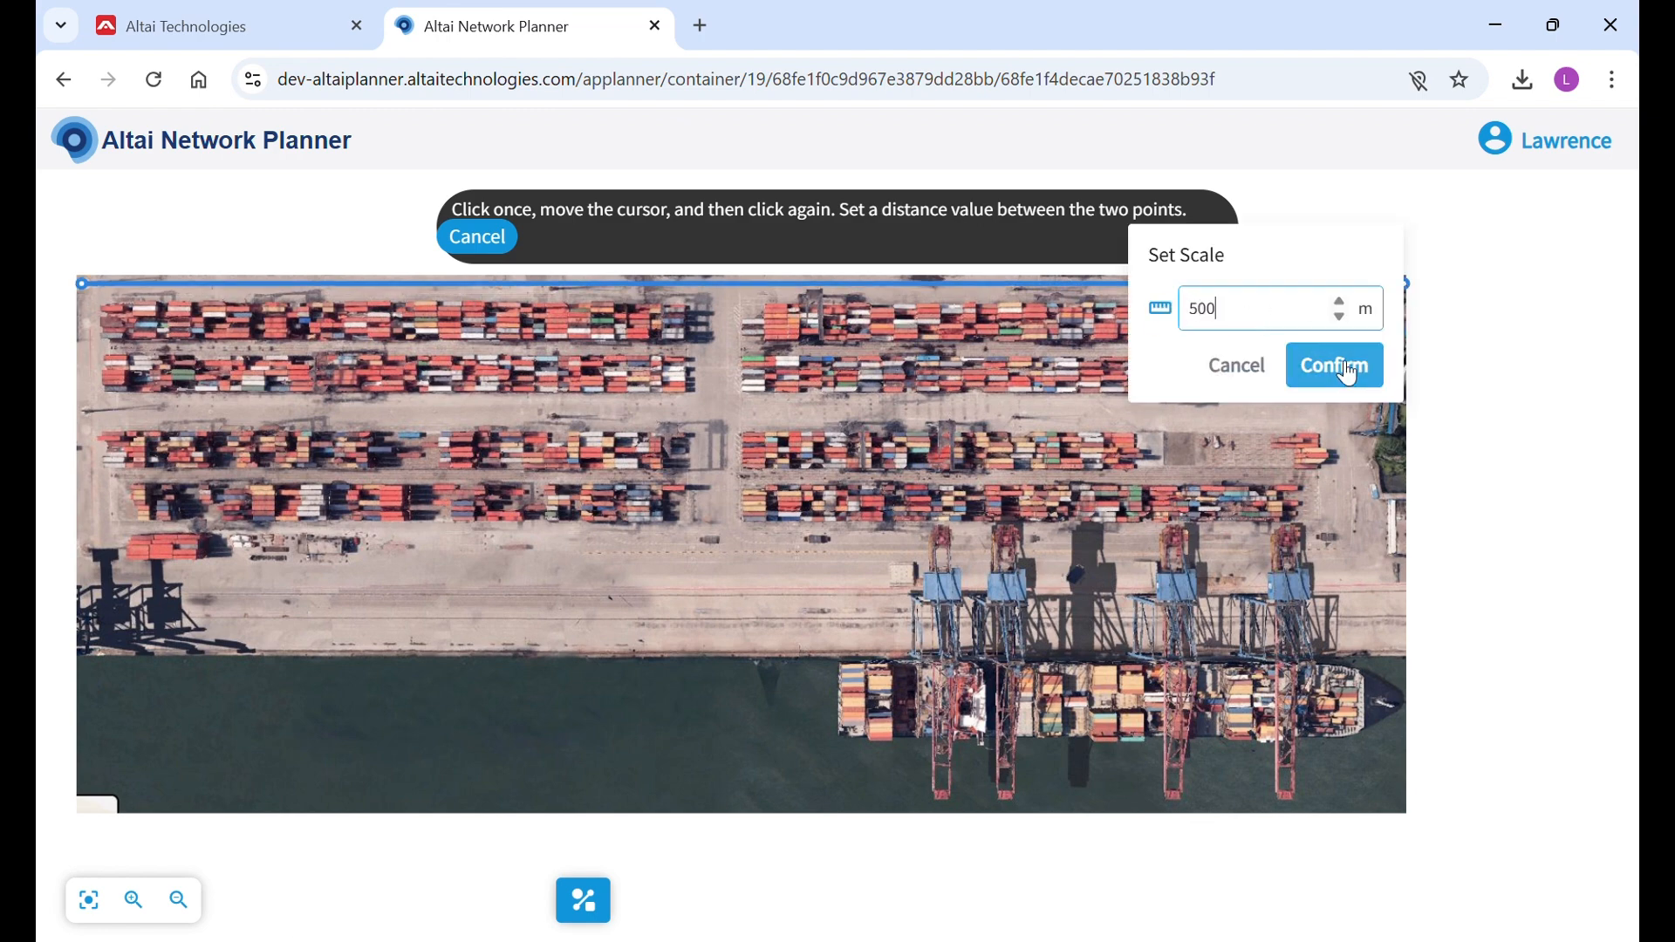
click(1352, 374)
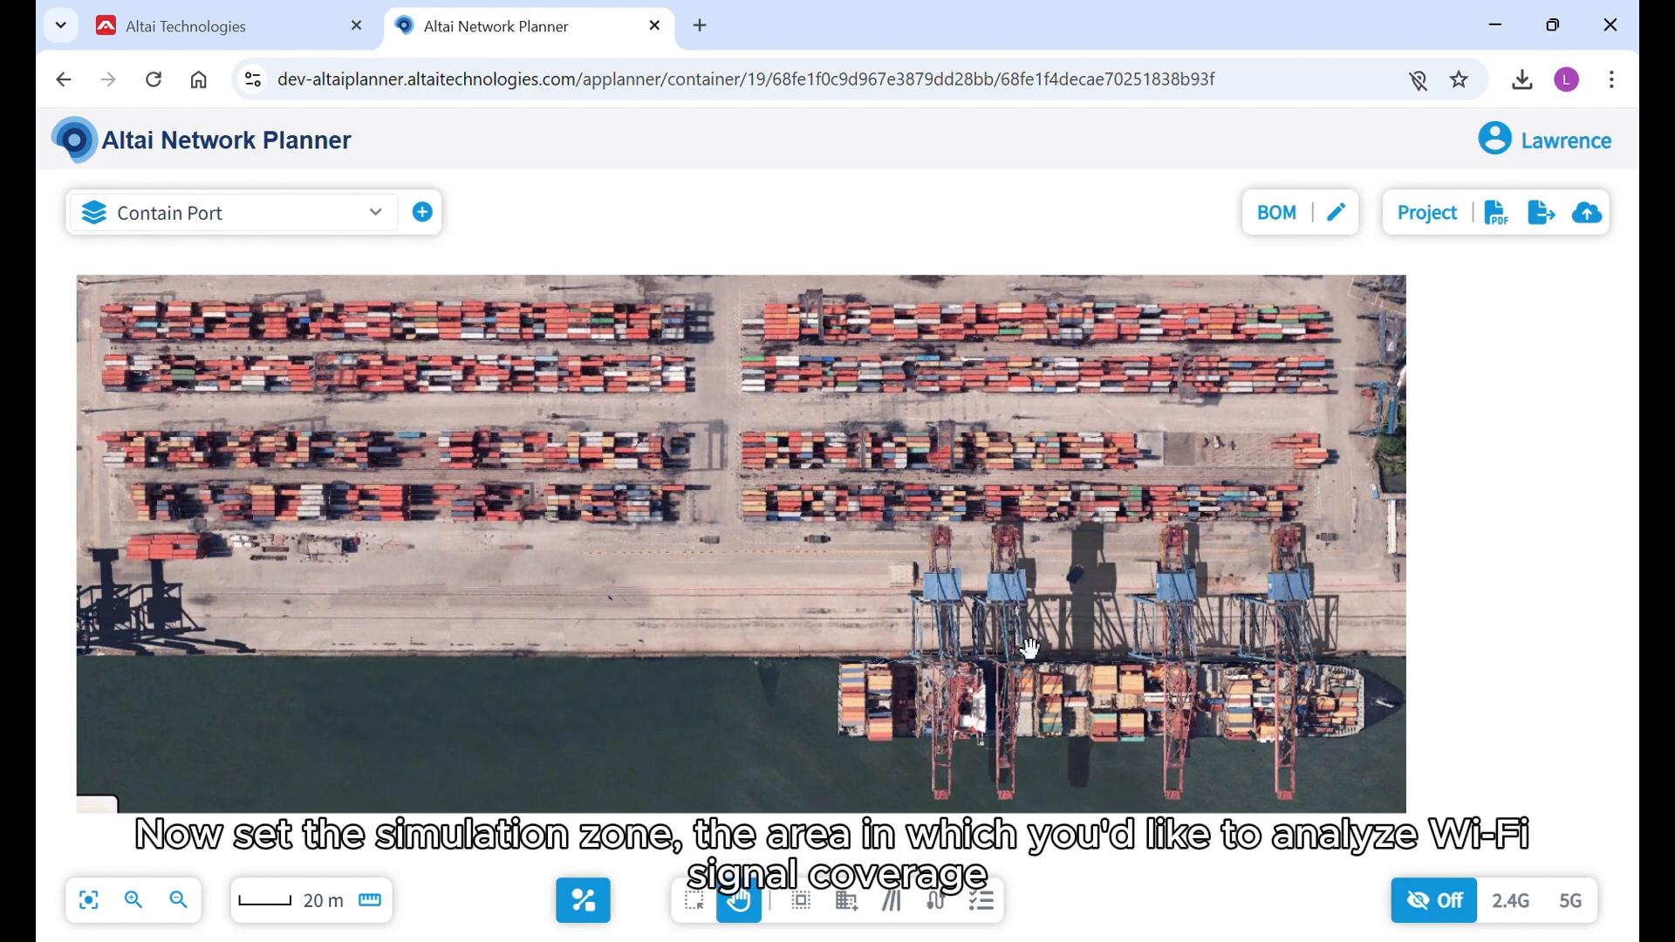
Define a rectangular heatmap area over the whole land side of the port, from the map's upper edge down to the quay line.
click(816, 908)
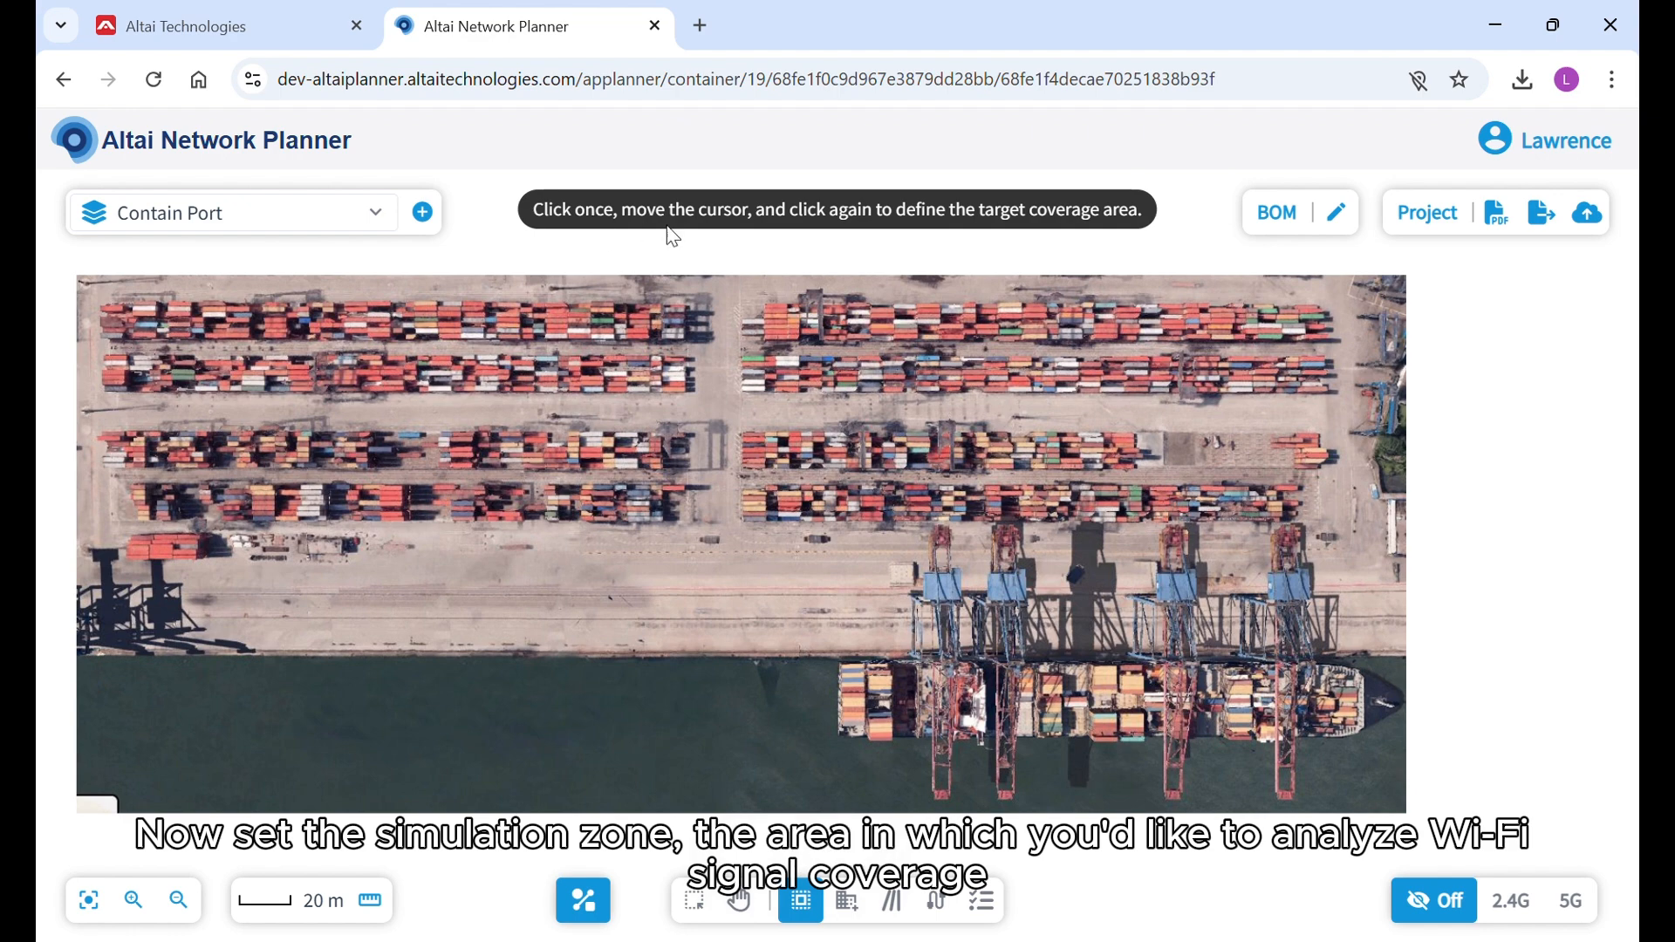
click(80, 280)
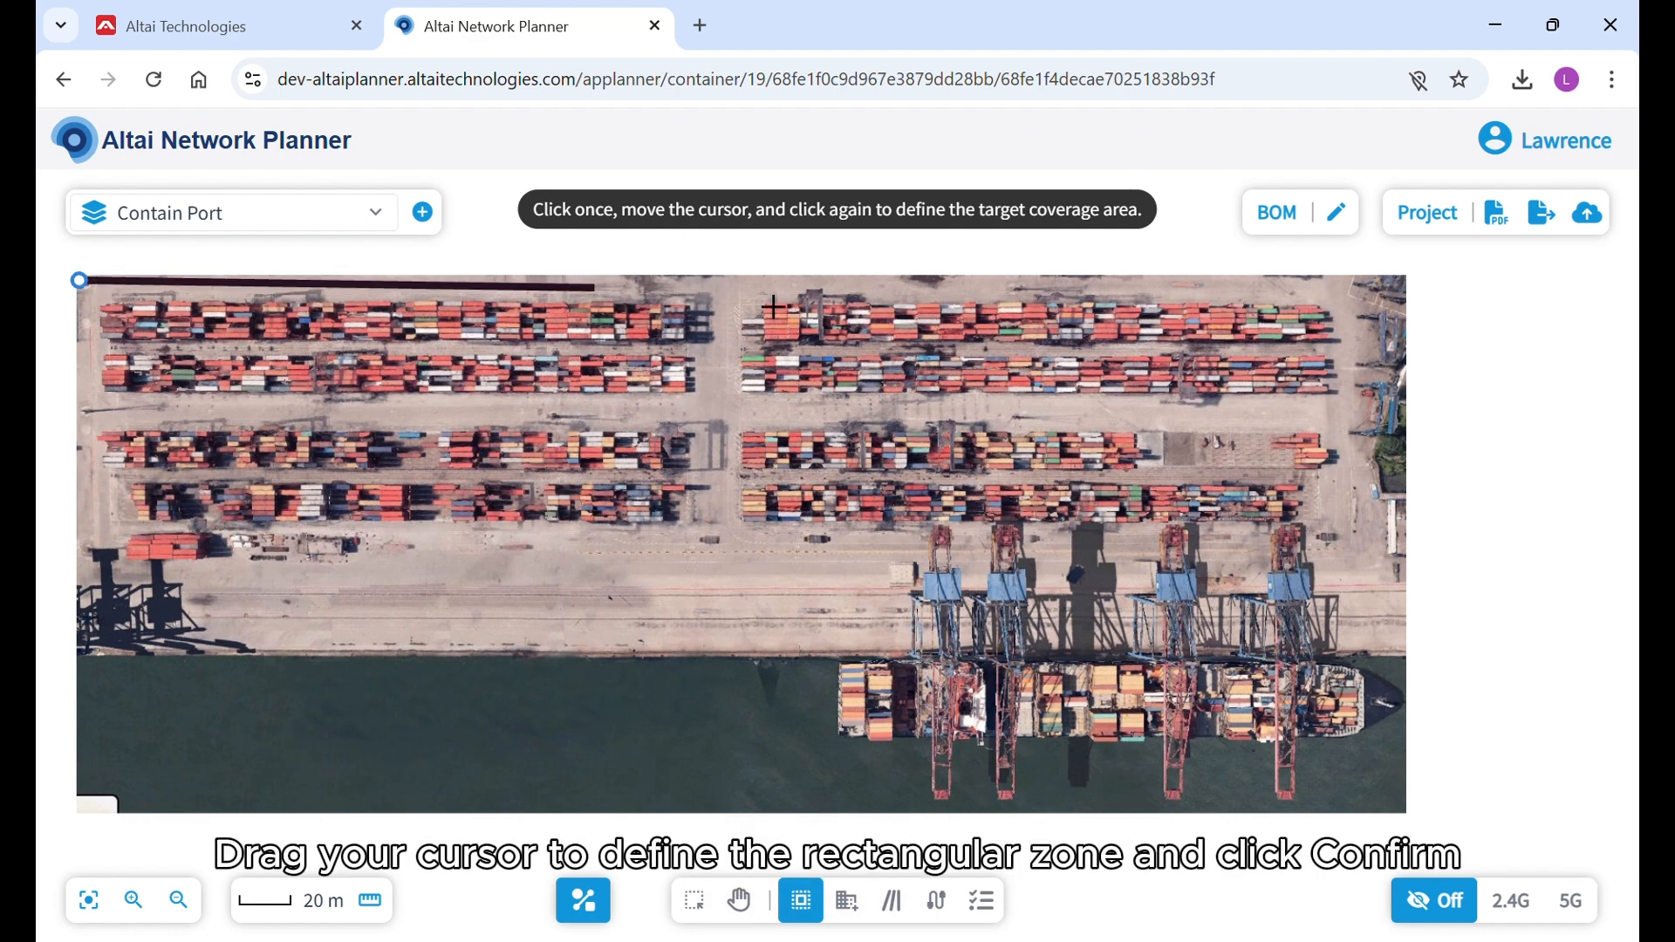
click(1419, 299)
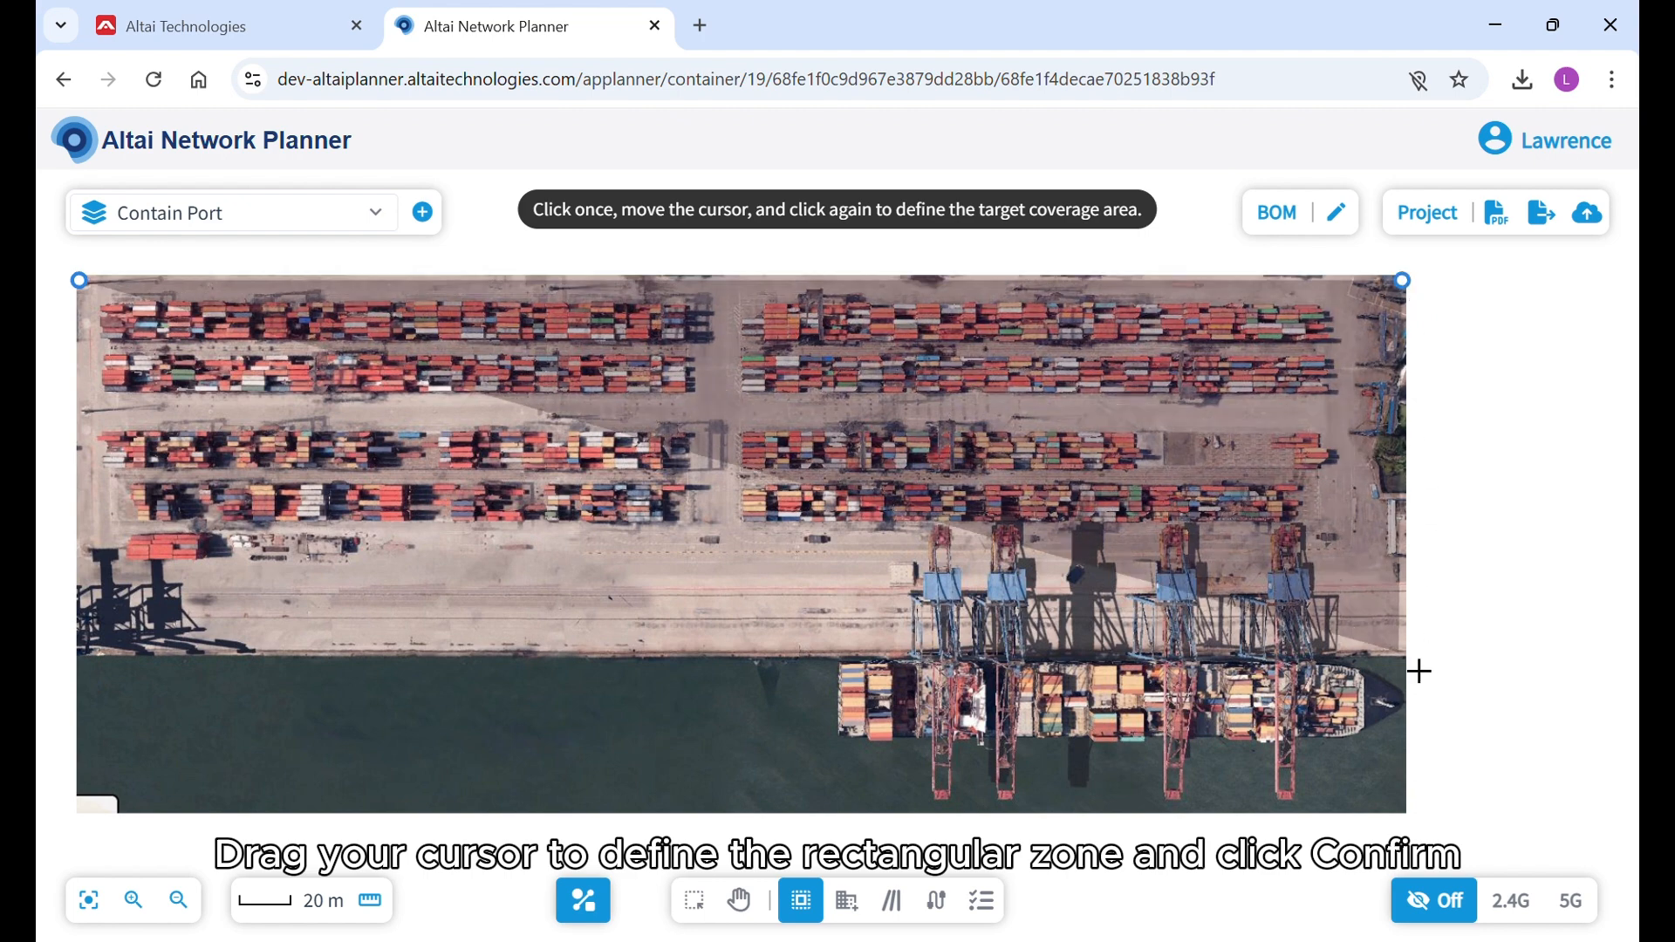
click(1420, 671)
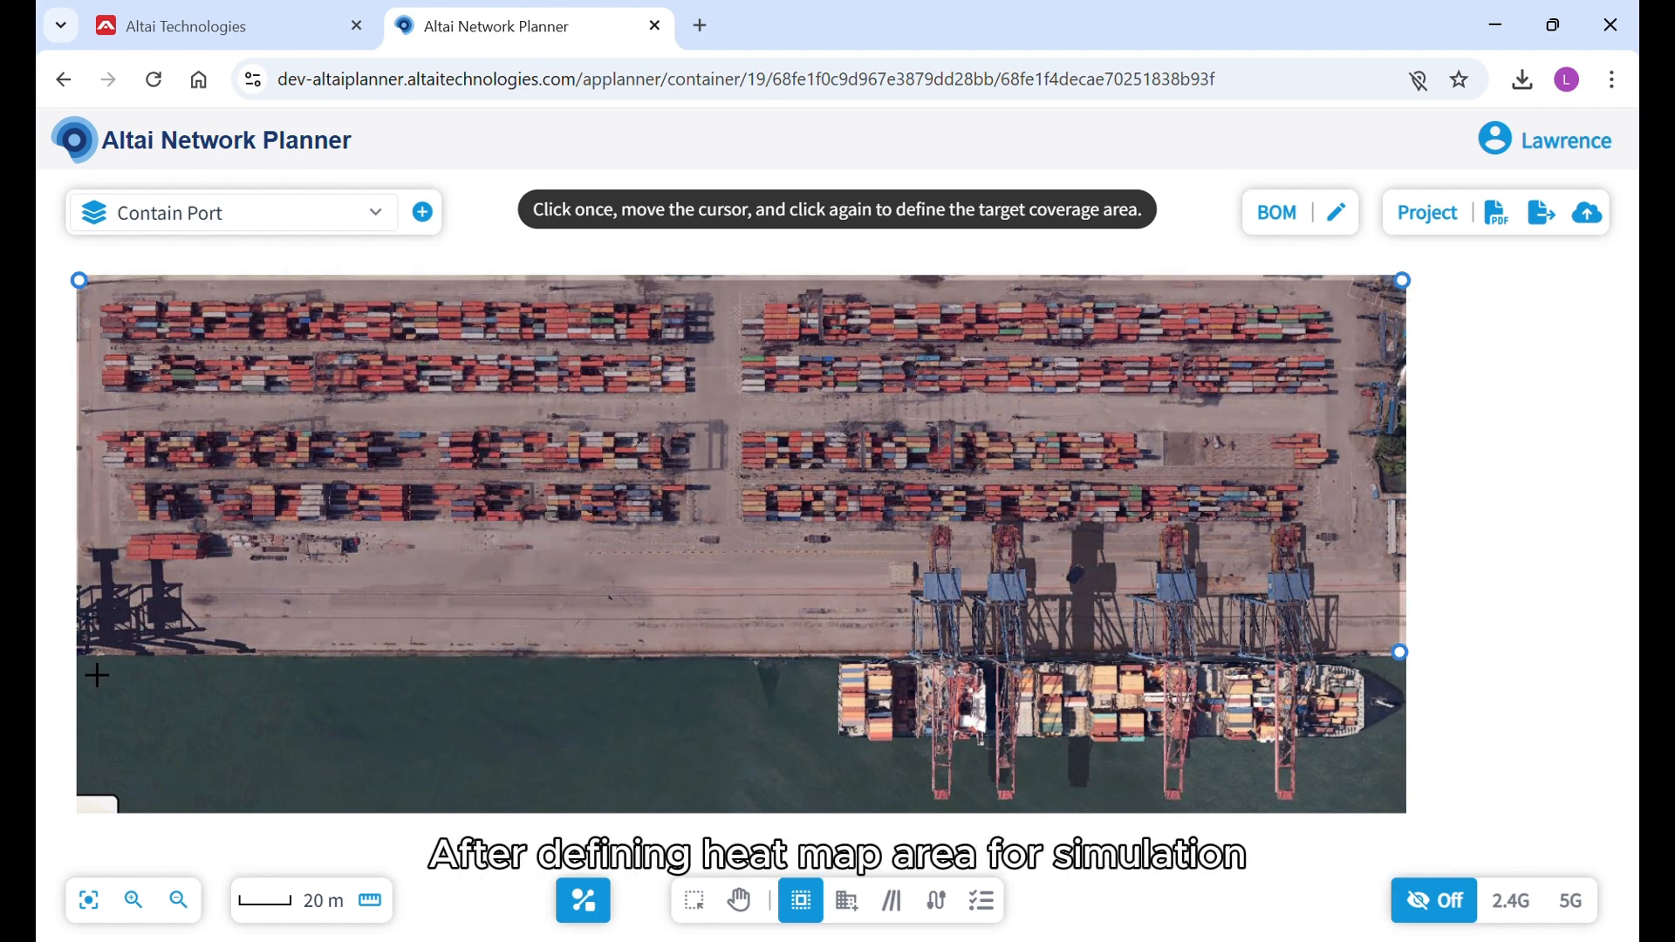
click(96, 675)
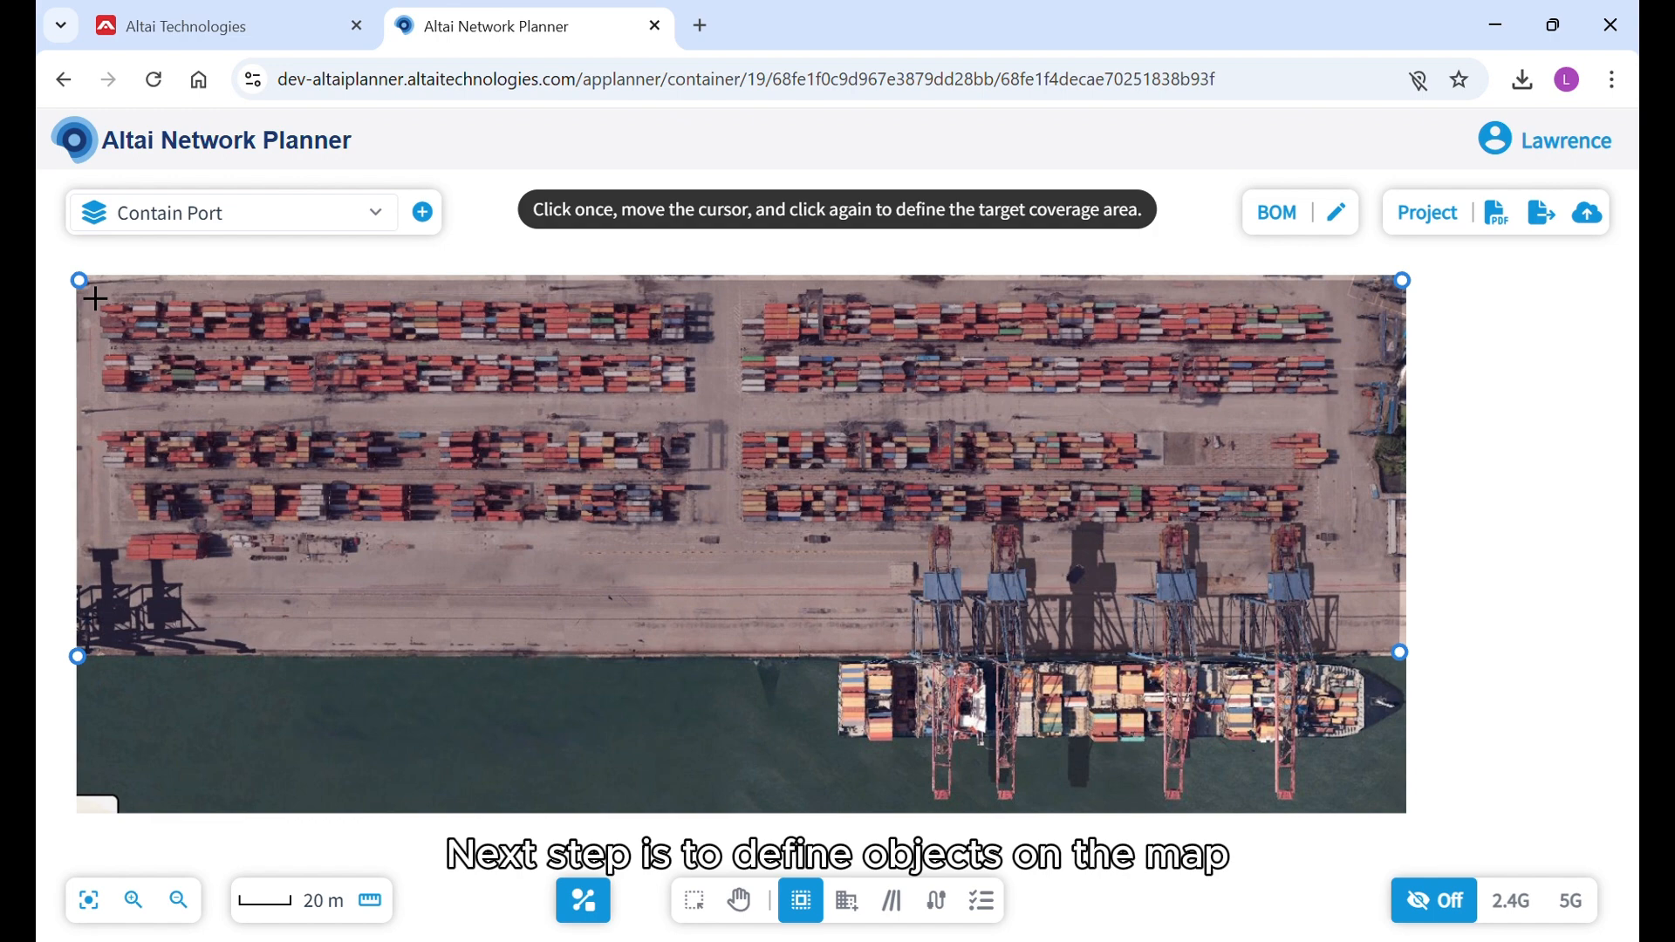
click(77, 281)
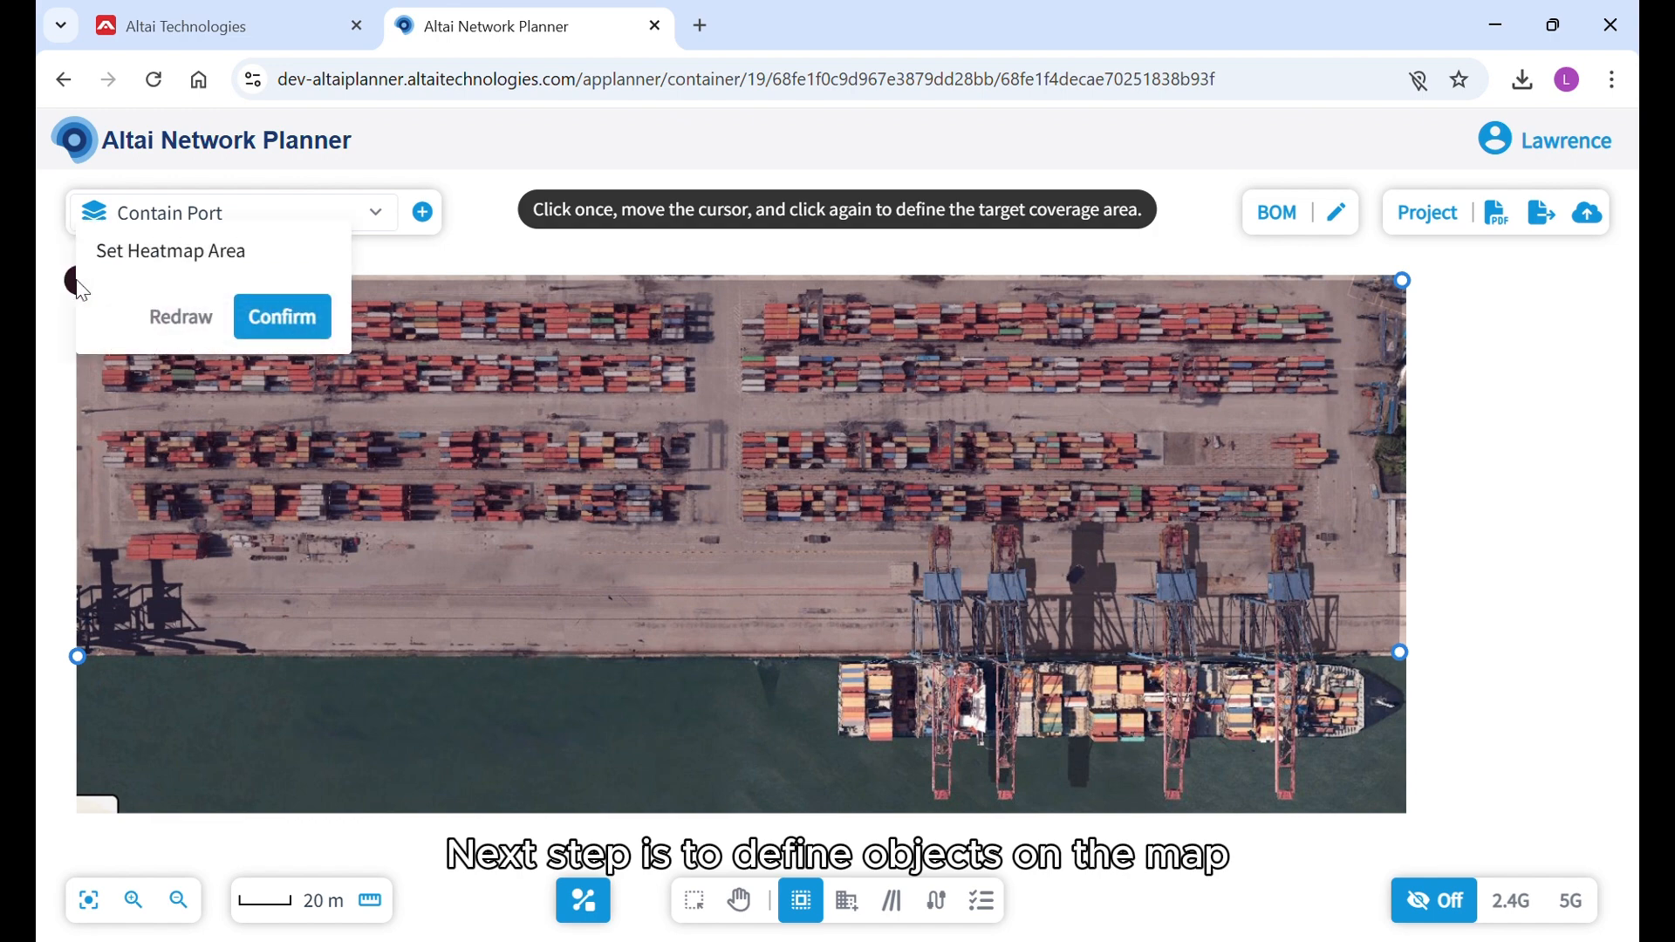
click(282, 316)
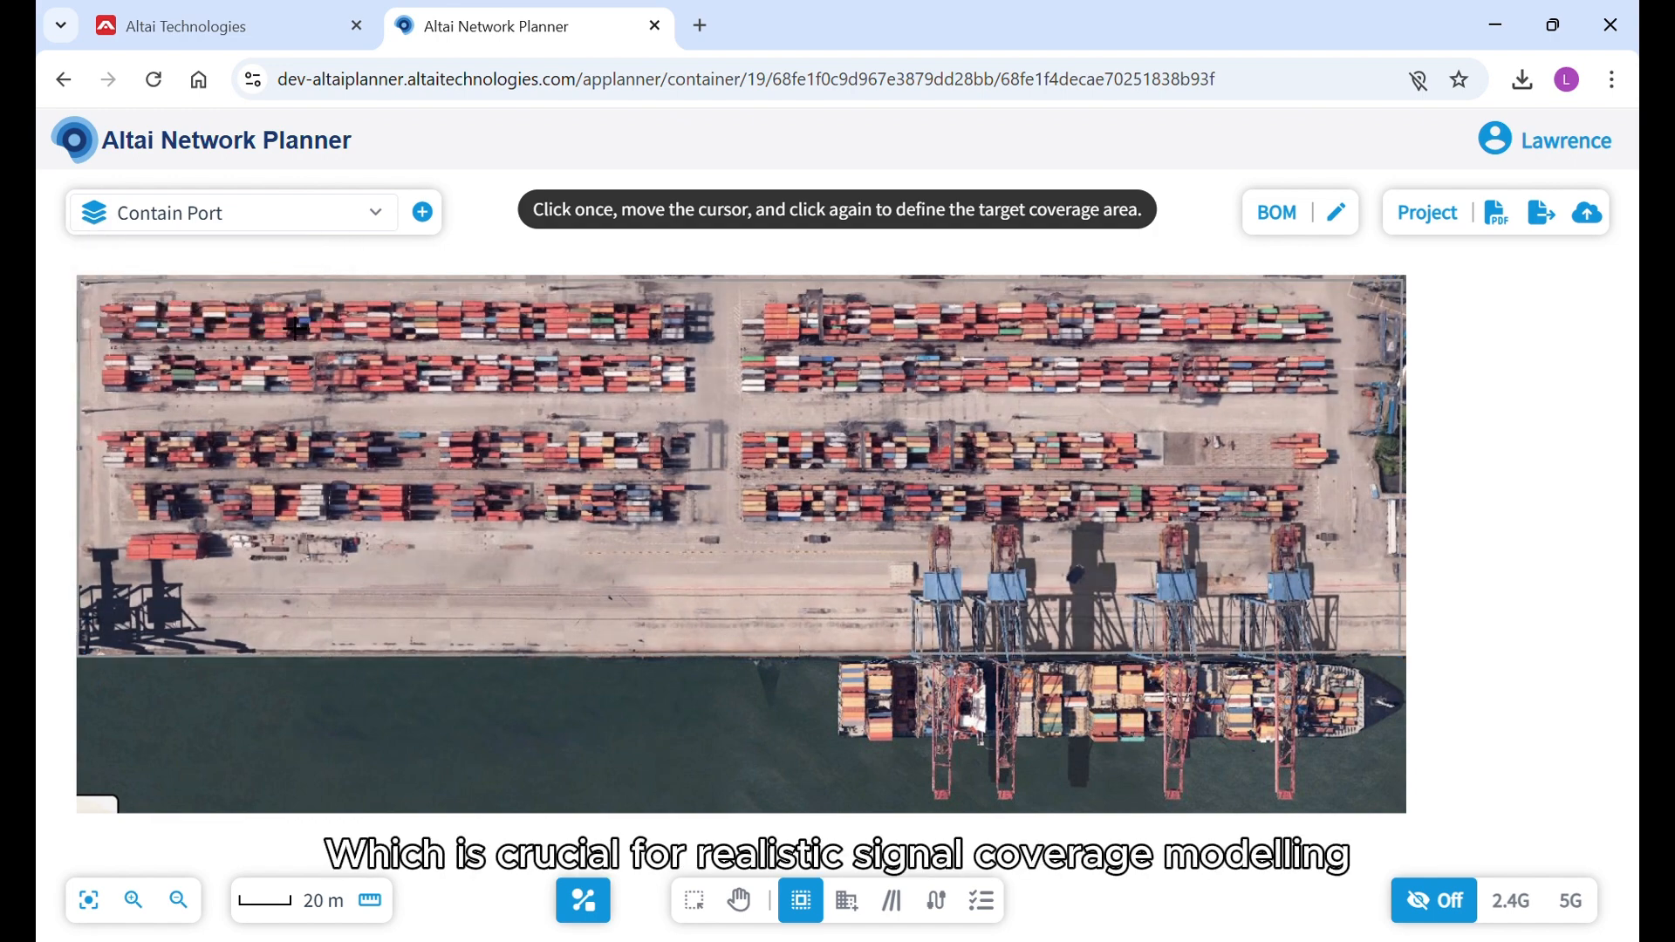
Add a building material named Container stack with a resistance of 18 dB/m and color #000000.
click(857, 907)
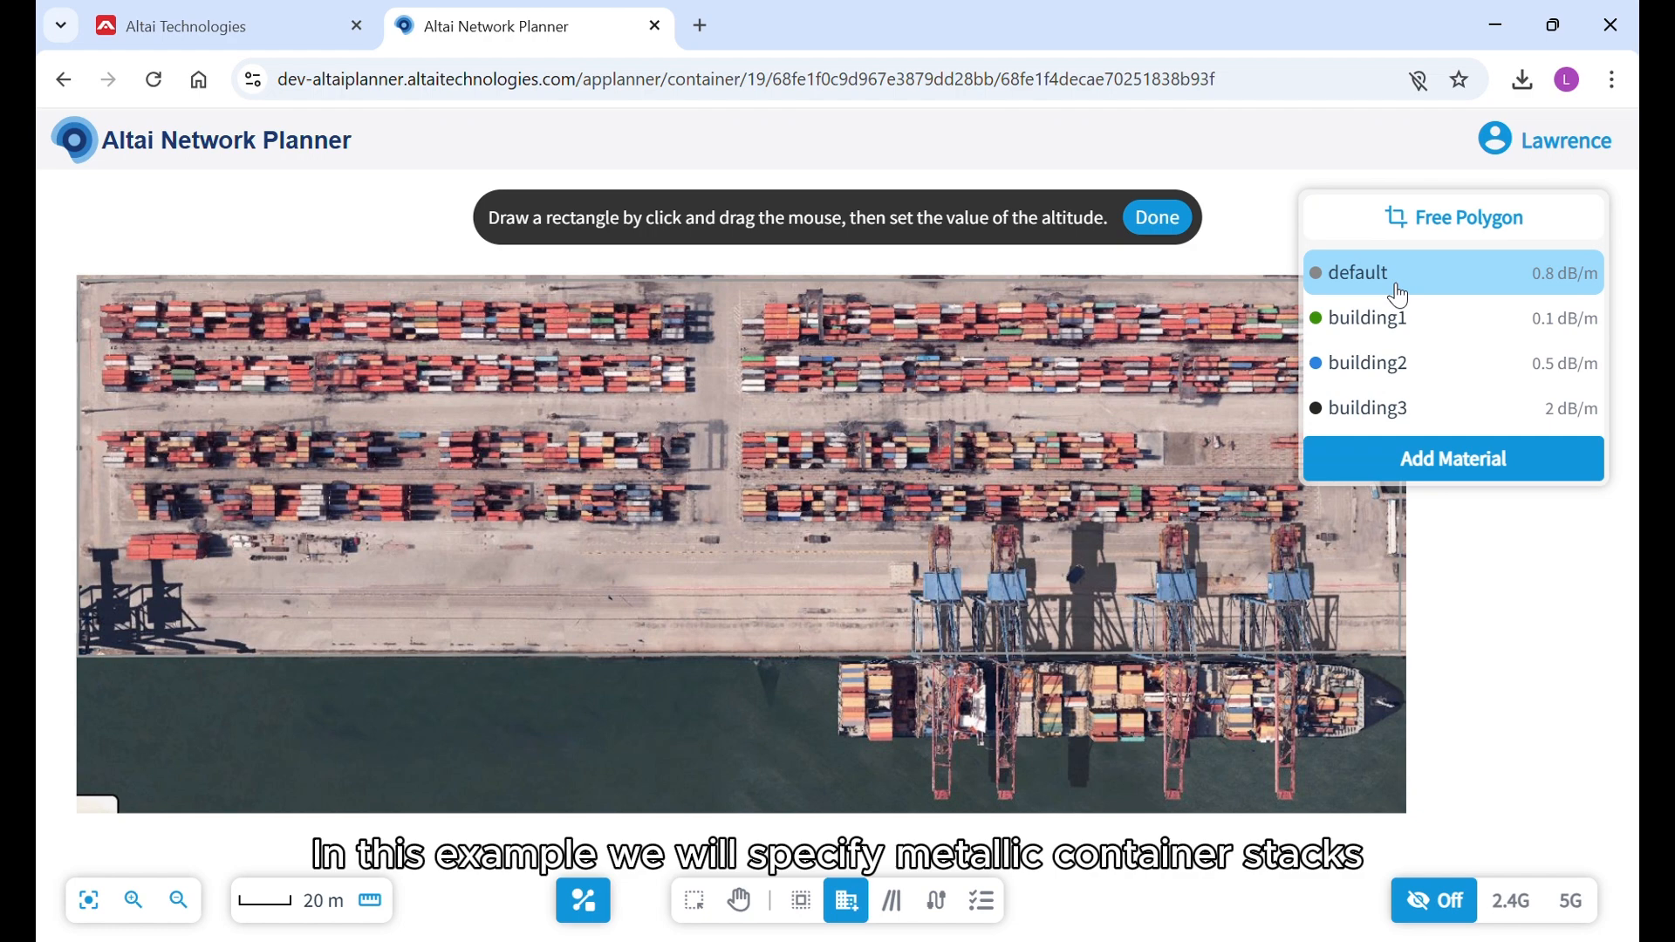
click(1462, 467)
drag(485, 486, 407, 487)
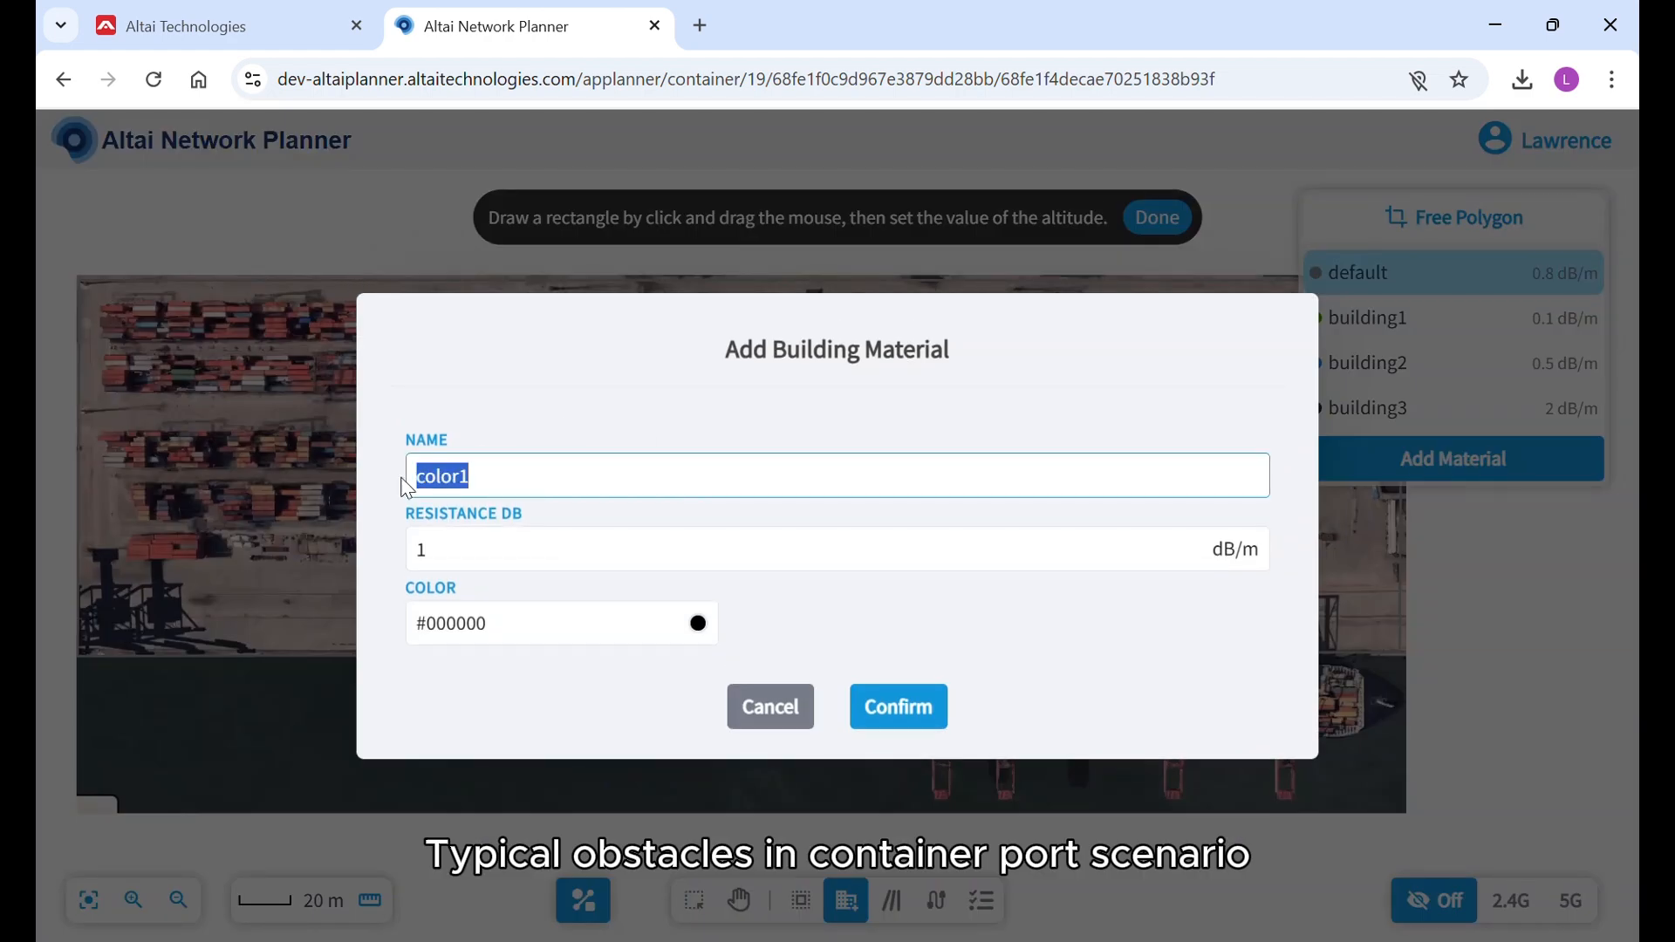
text(Container stack)
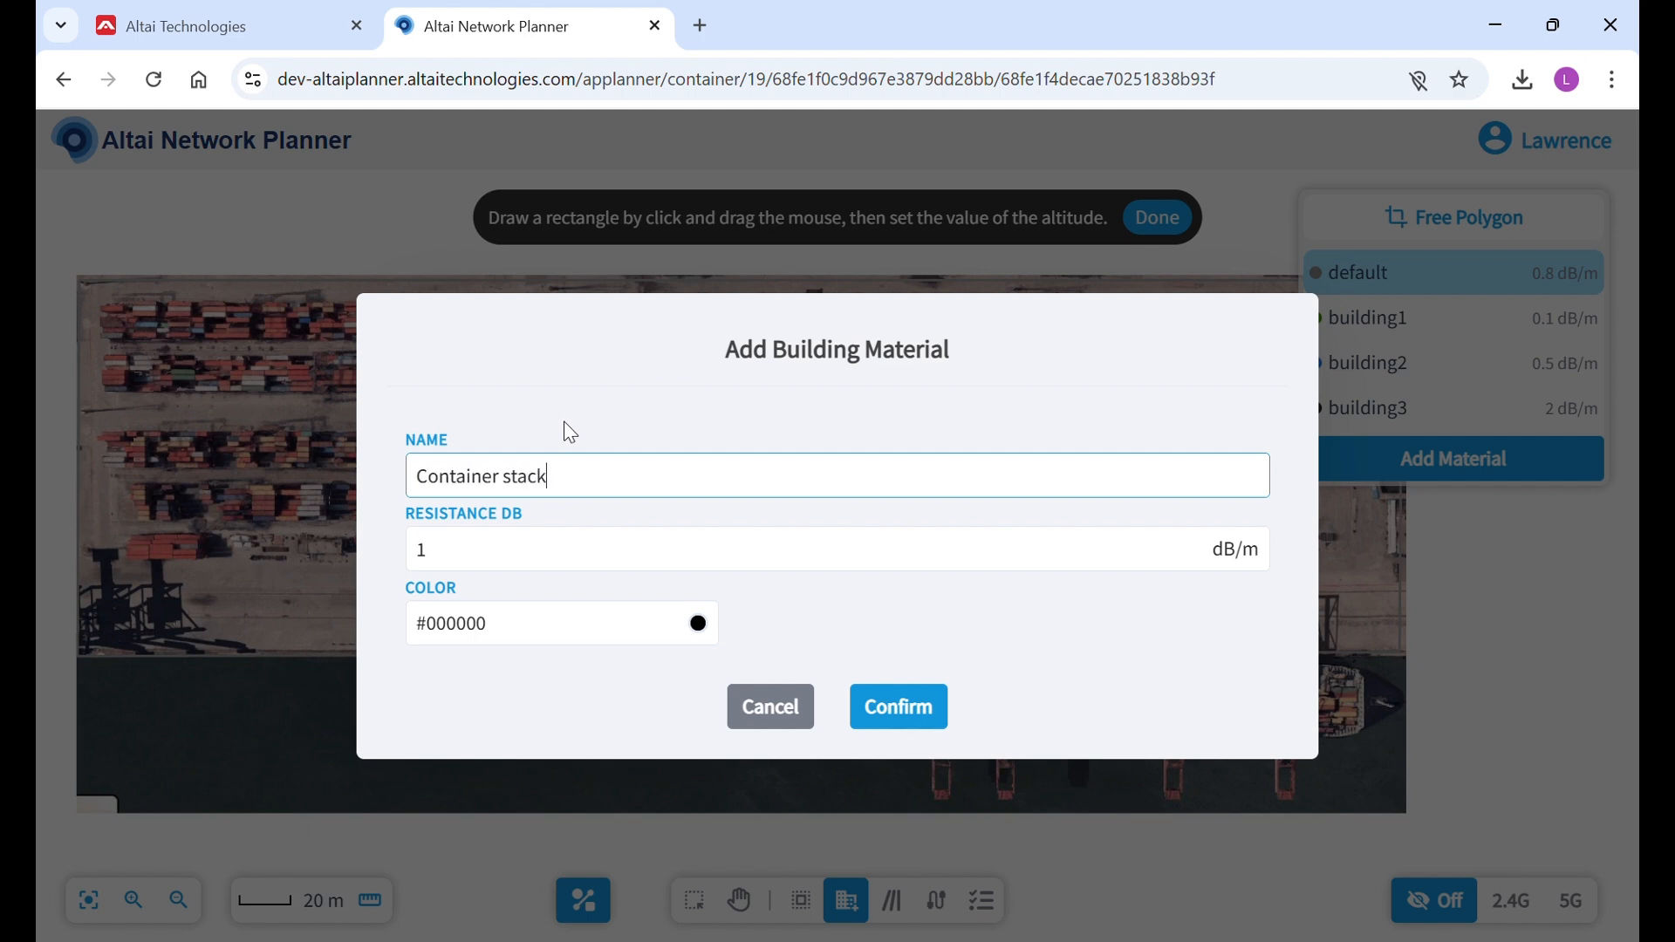
double_click(578, 564)
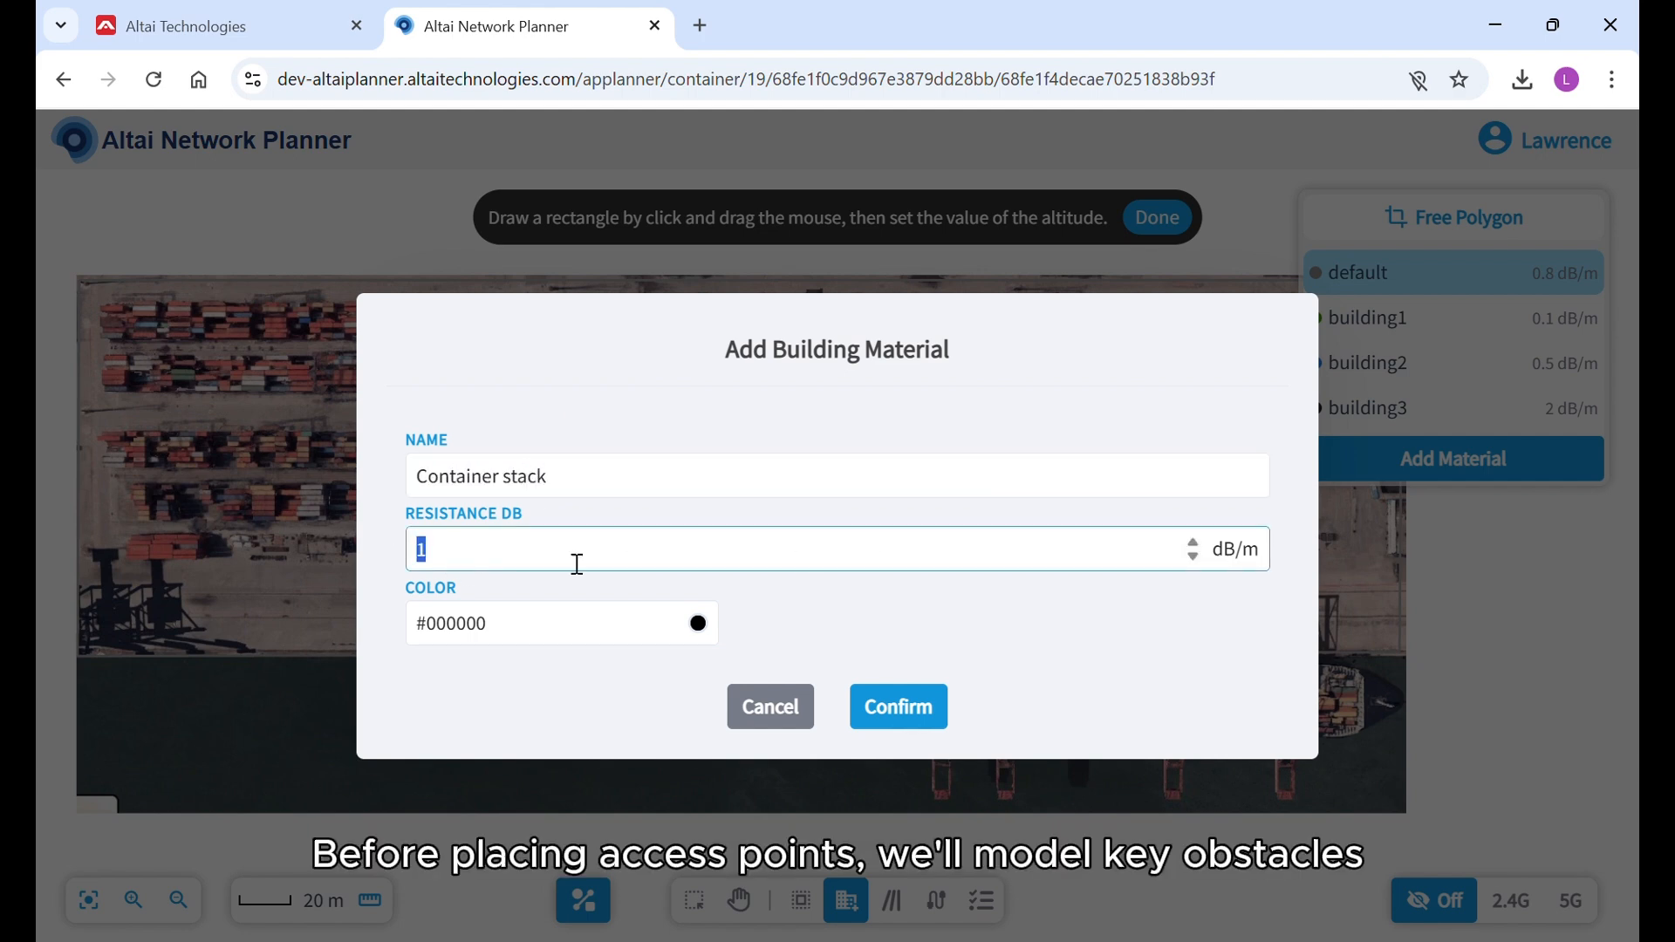
text(18)
click(701, 626)
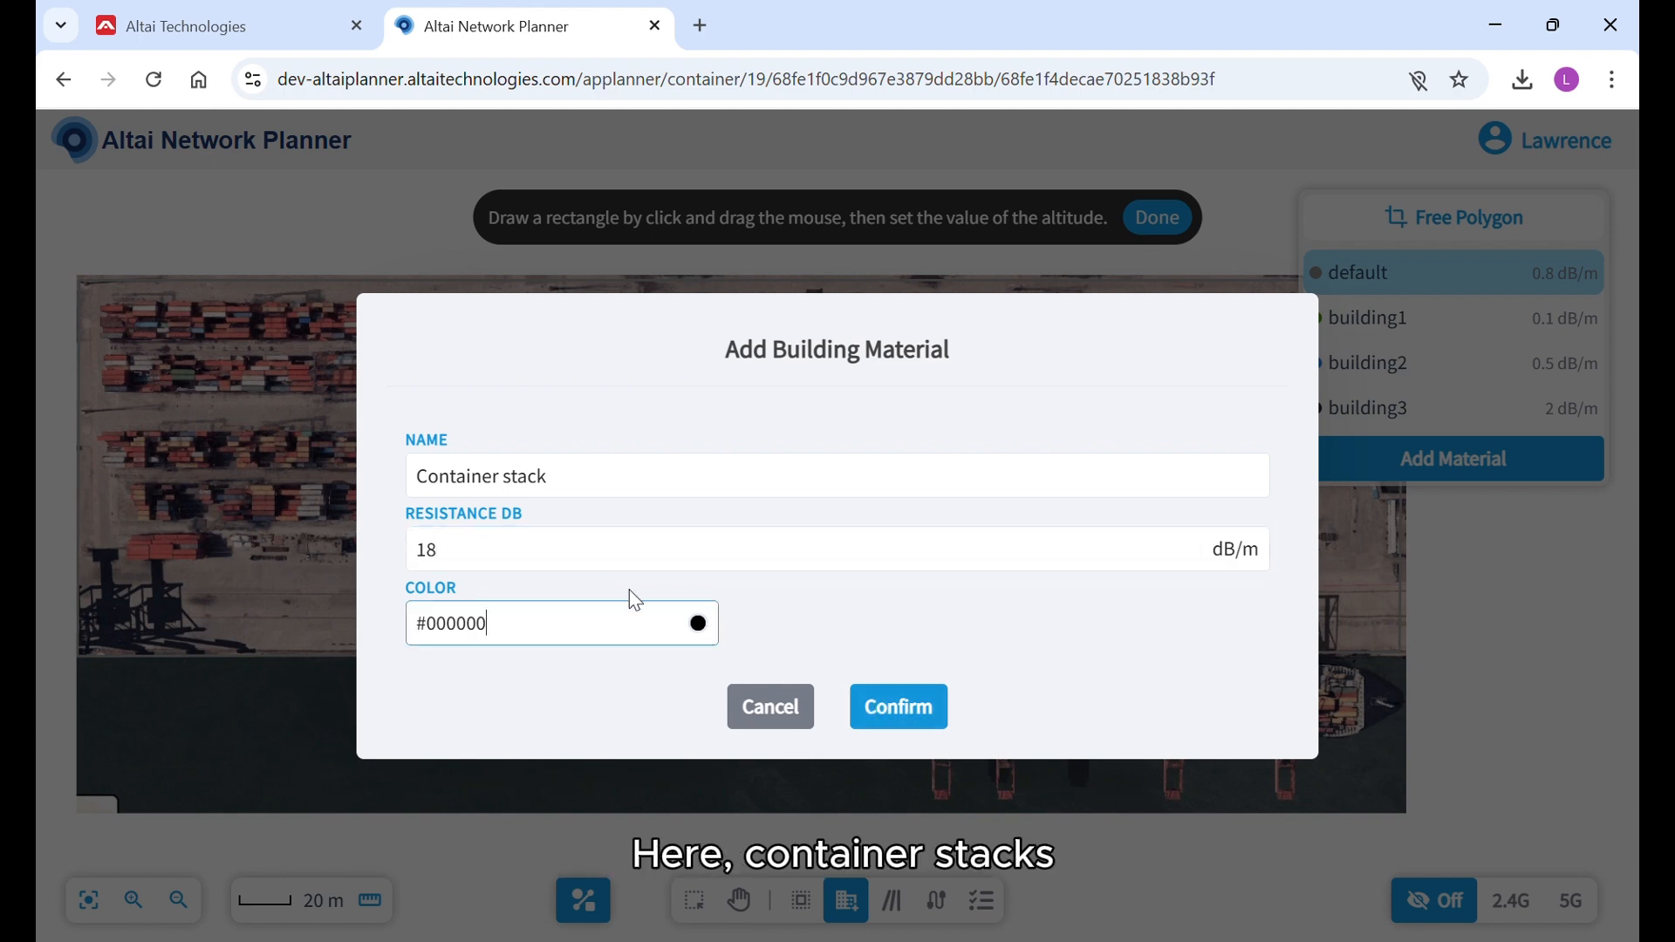
click(482, 650)
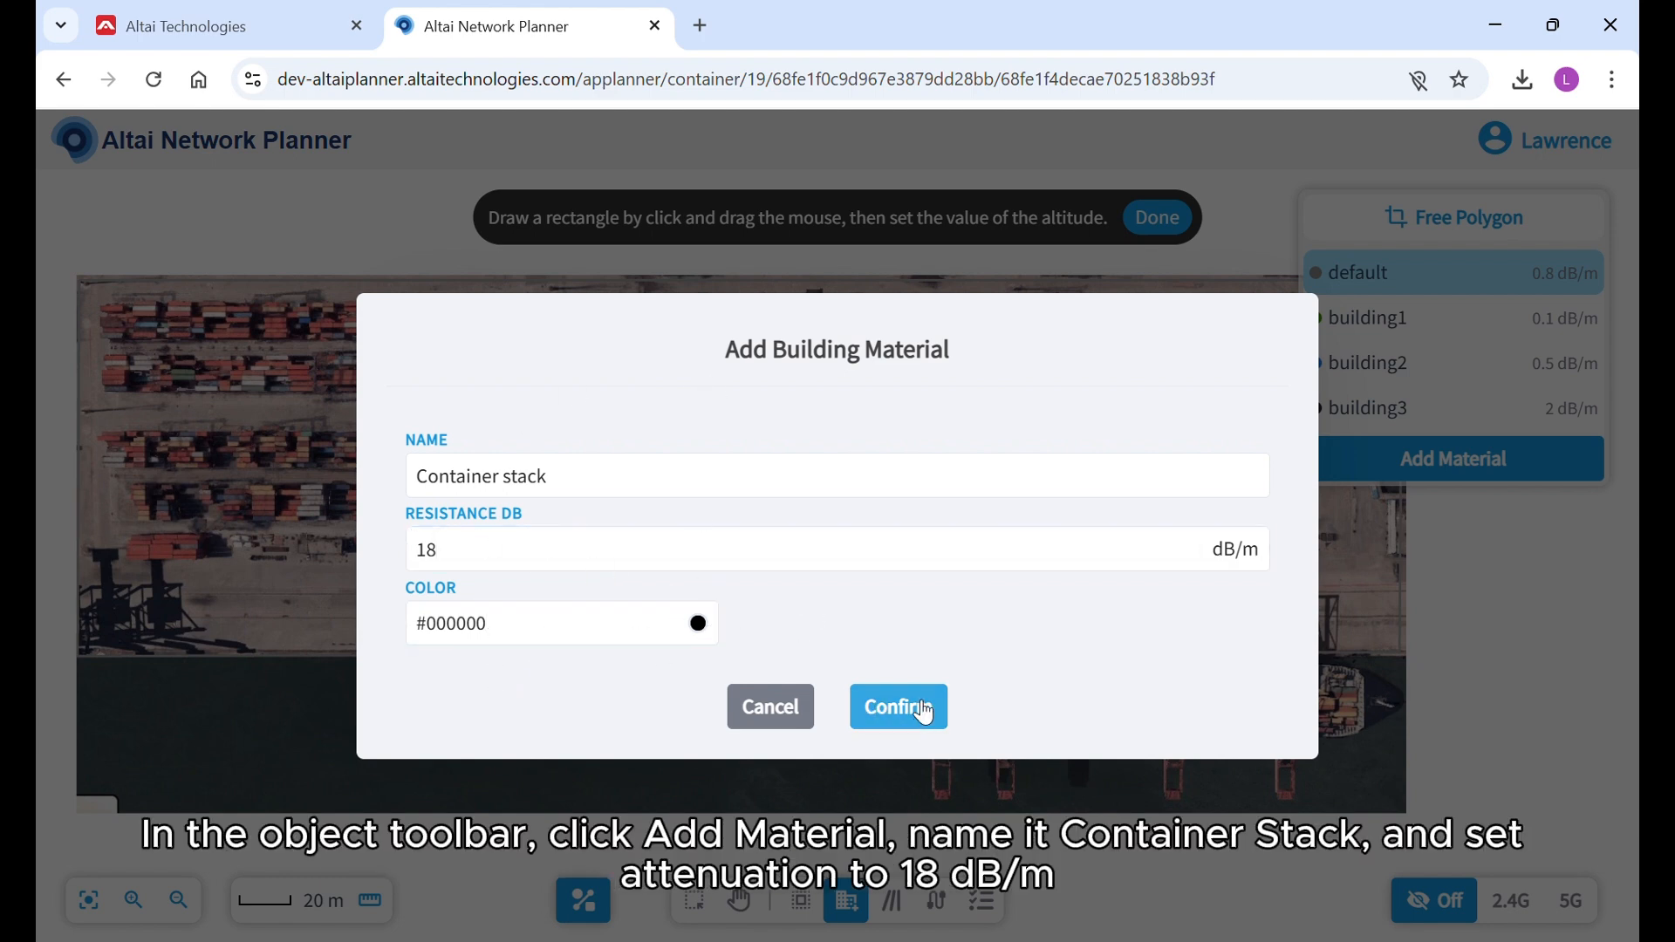
click(927, 713)
Draw a rectangular Container stack object over the lowest container row in the western half of the yard.
click(1379, 460)
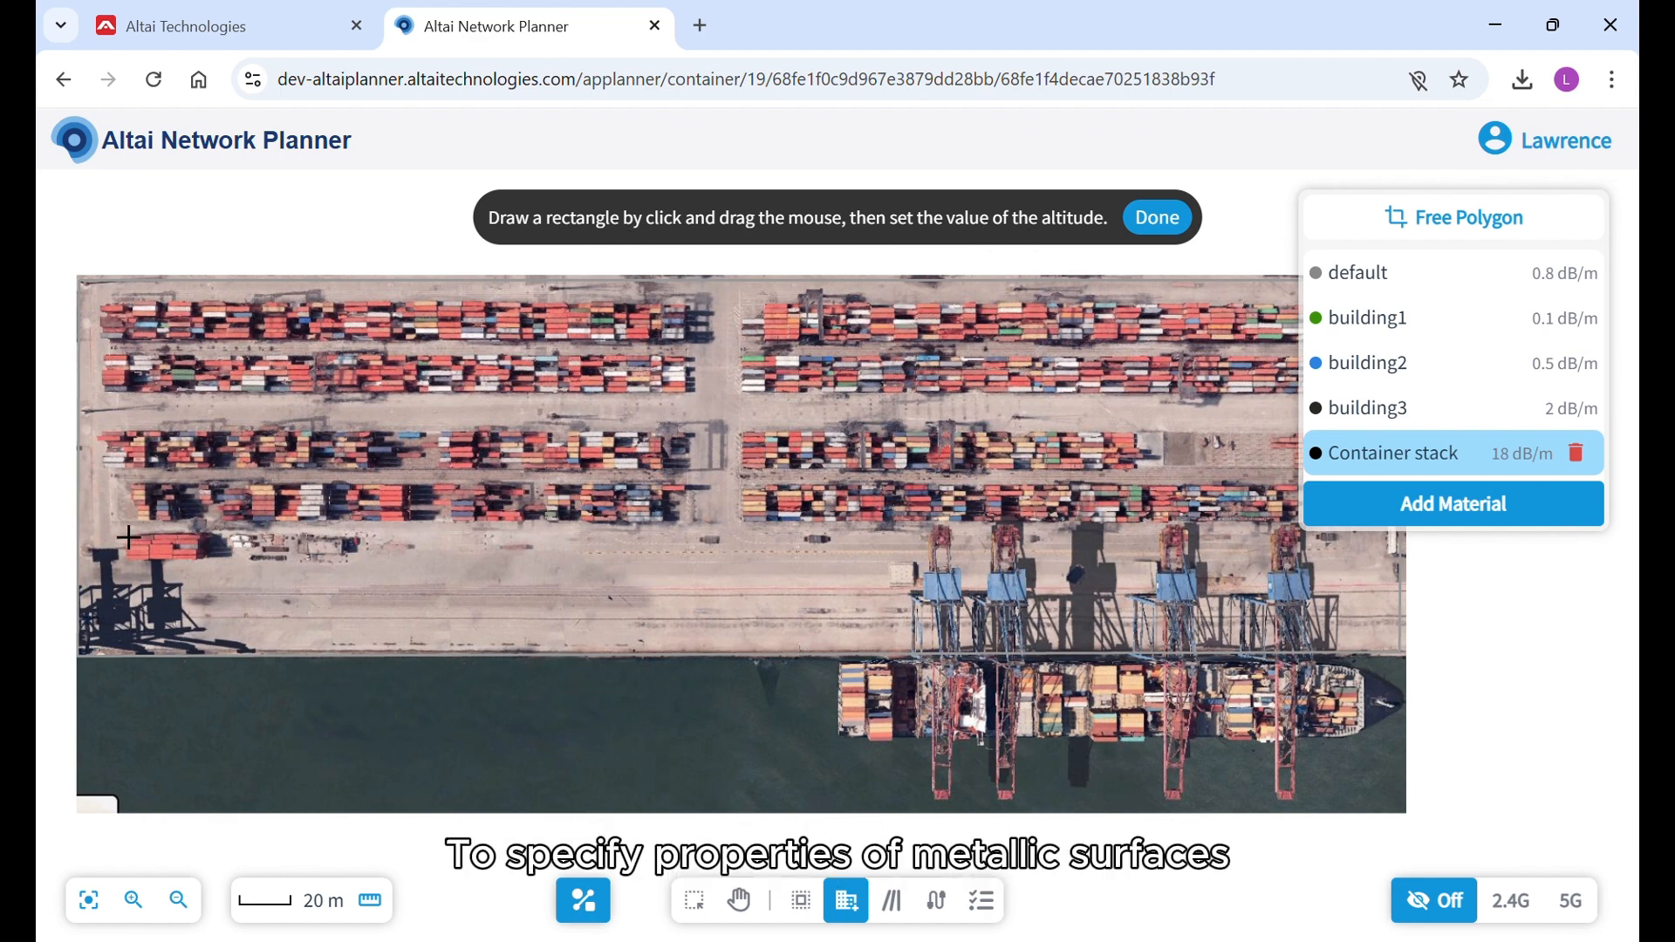
drag(104, 517, 701, 516)
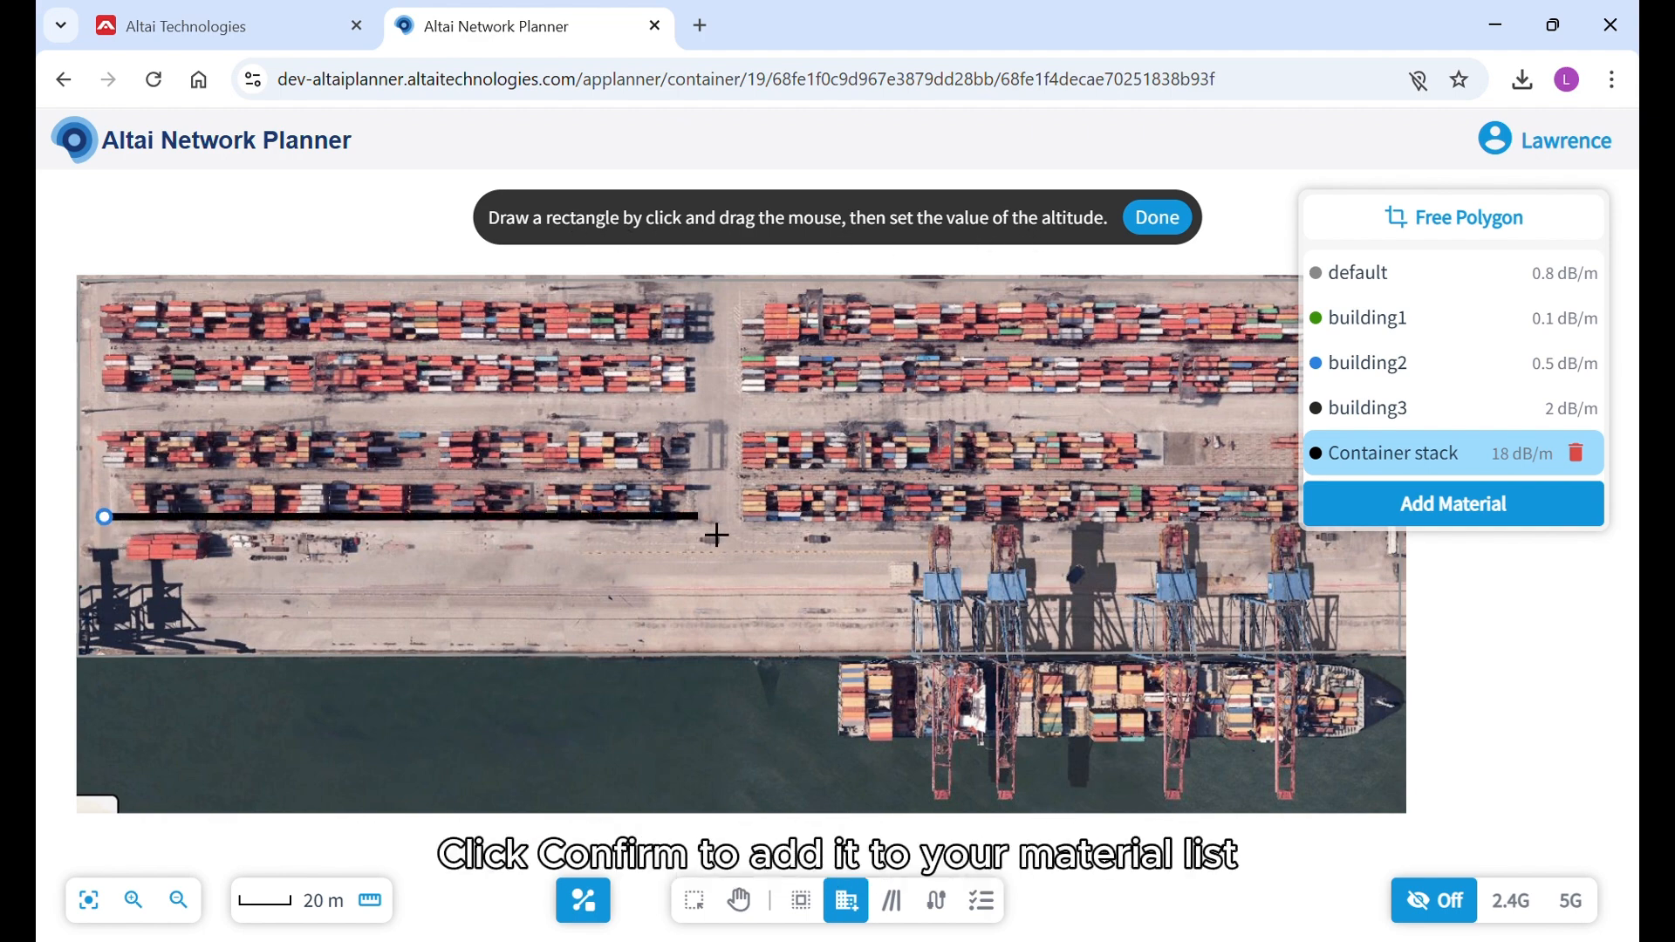
click(699, 481)
click(104, 482)
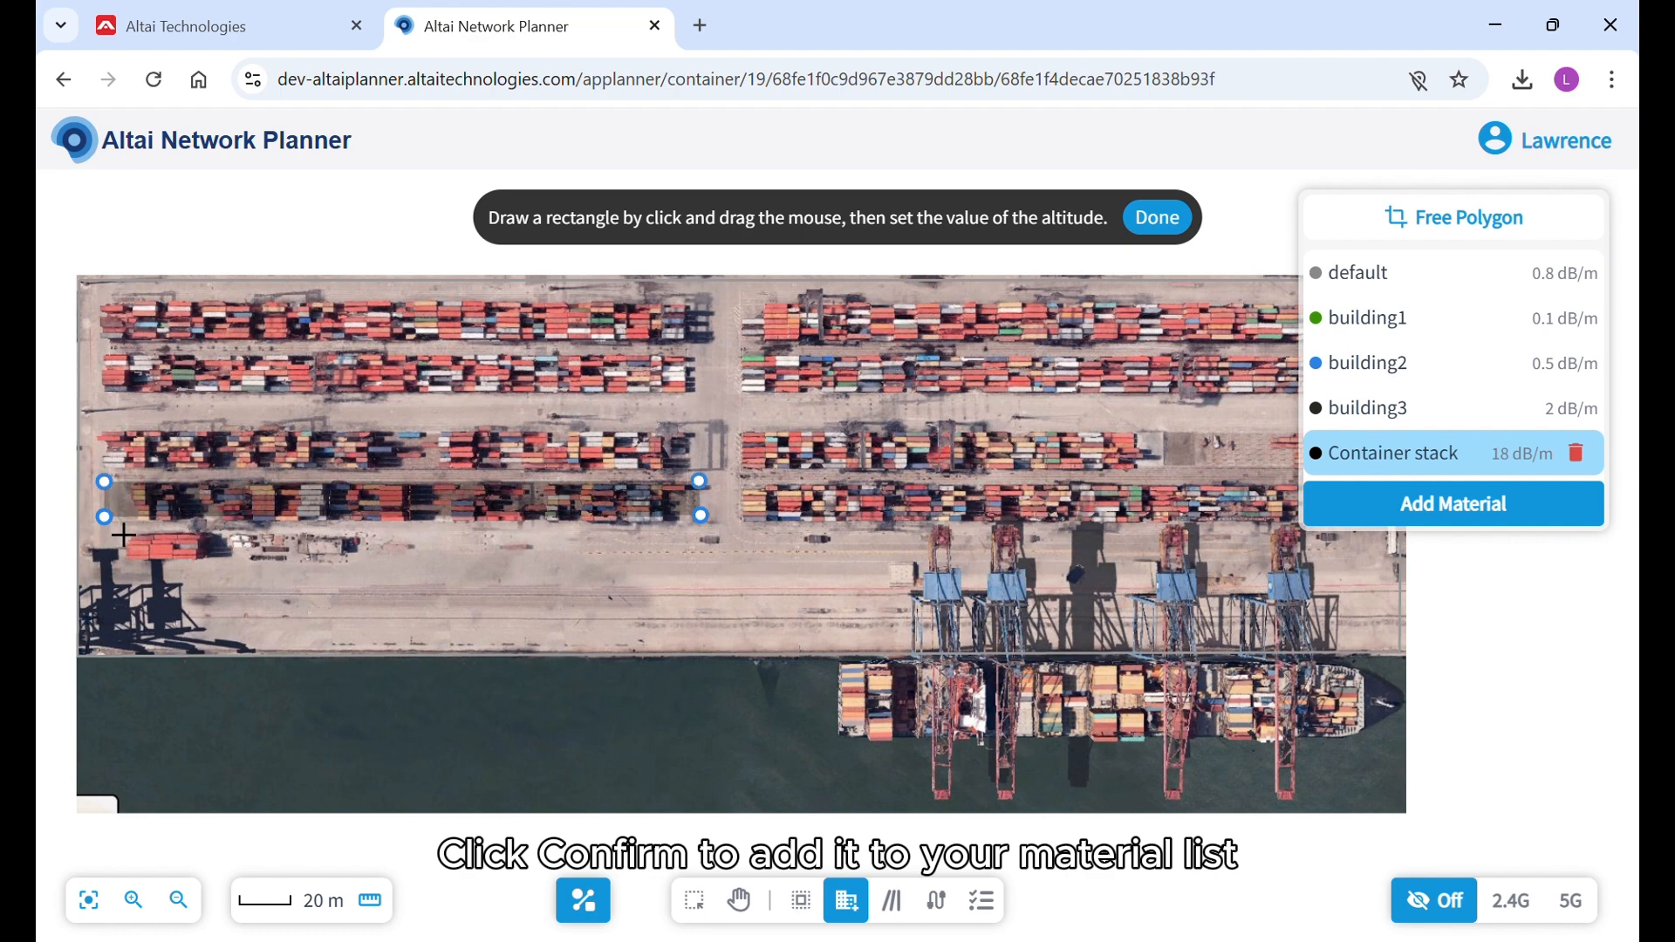
click(104, 516)
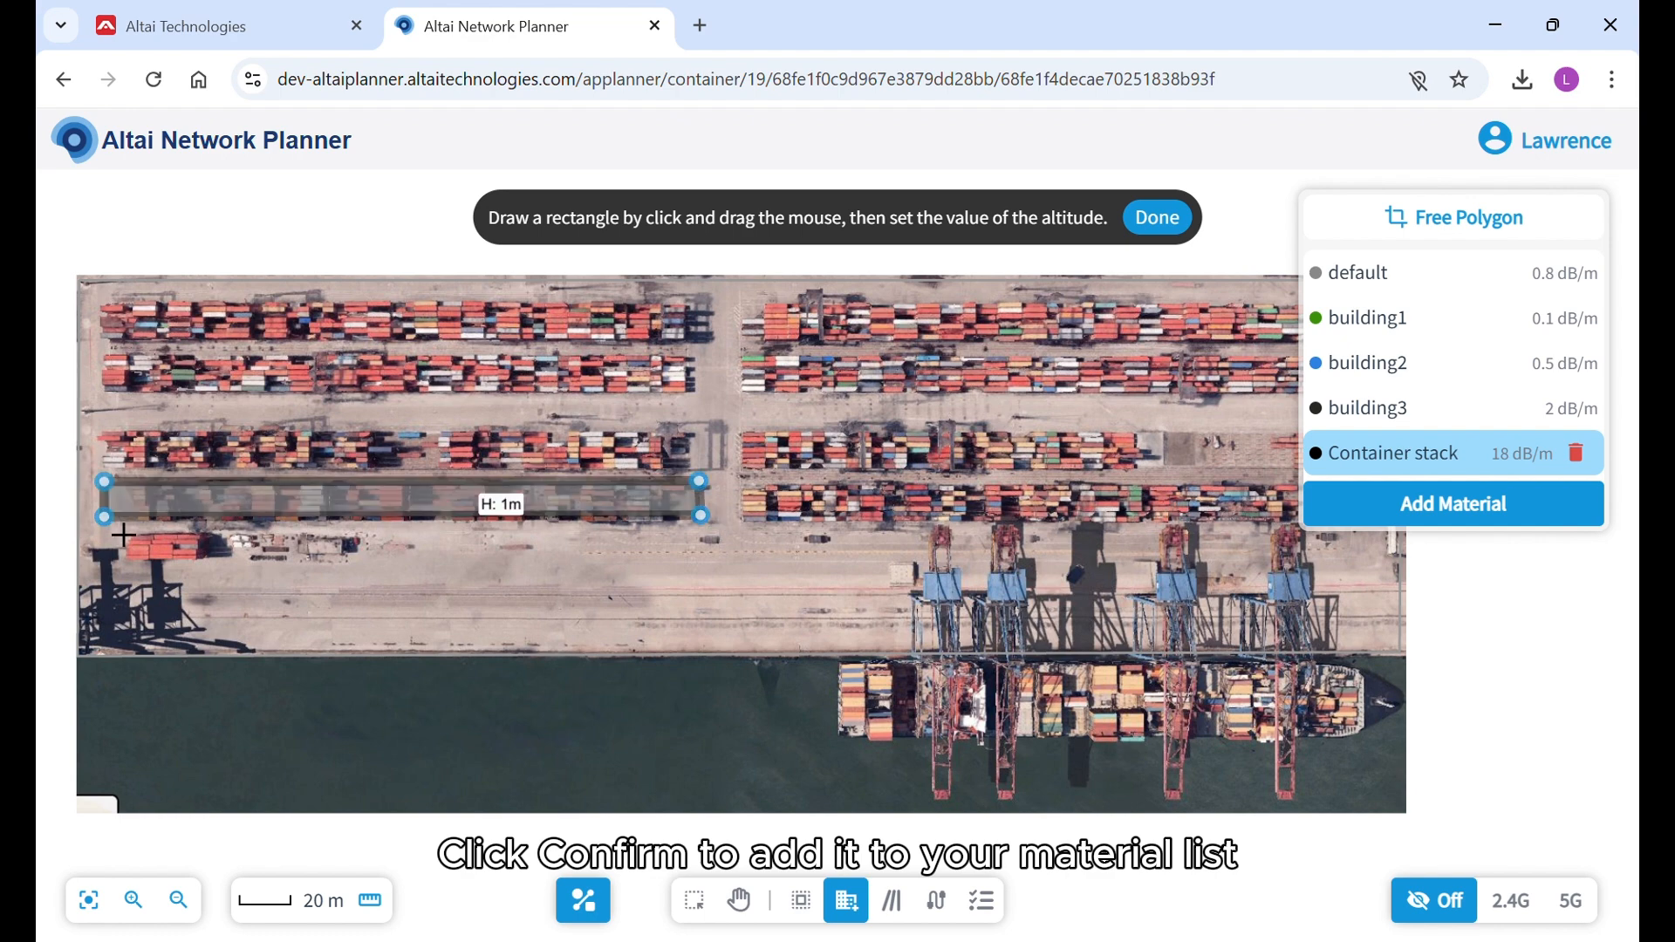
Set the altitude of the Container stack over the lowest western row to 15 m.
click(523, 523)
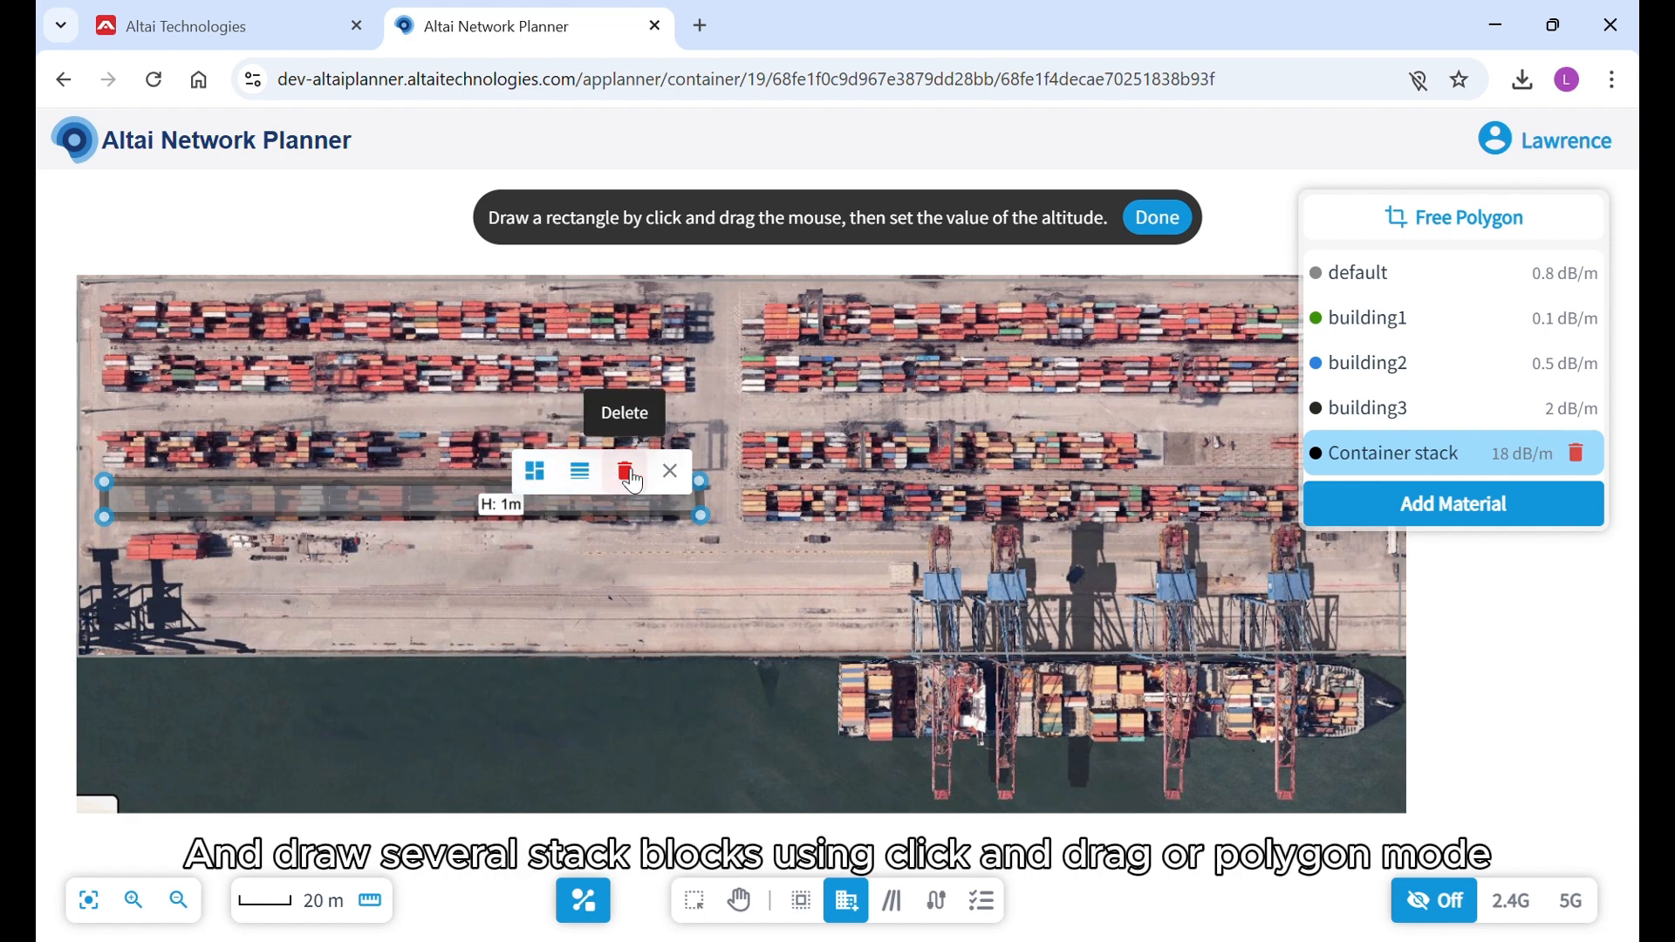
click(582, 474)
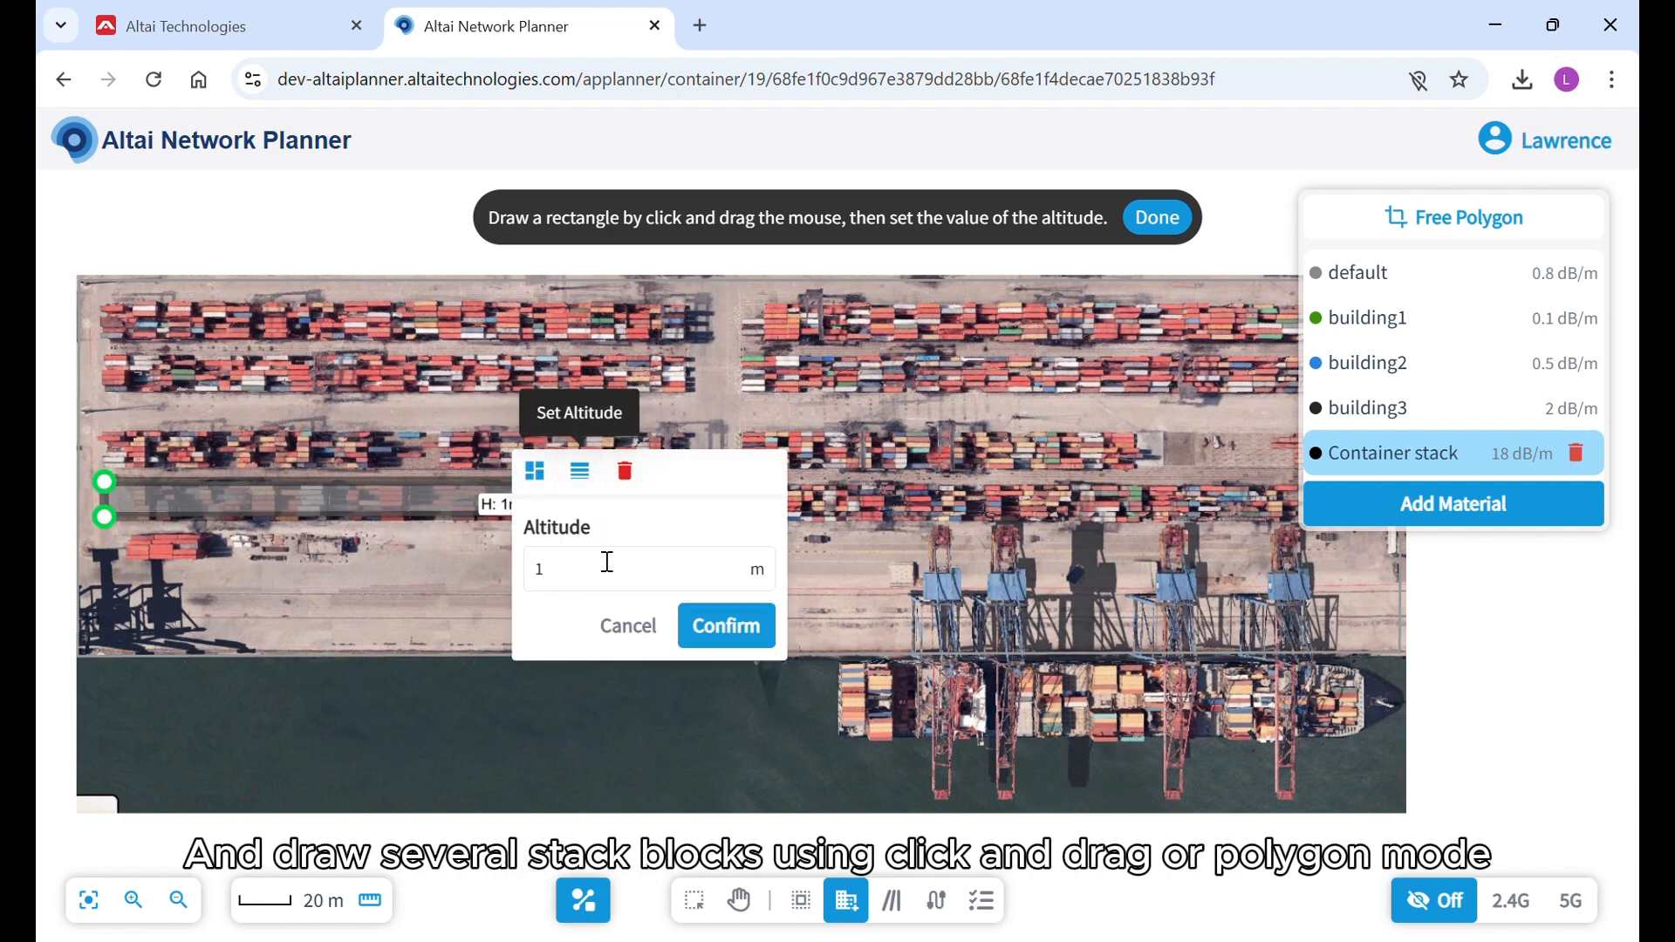
text(5)
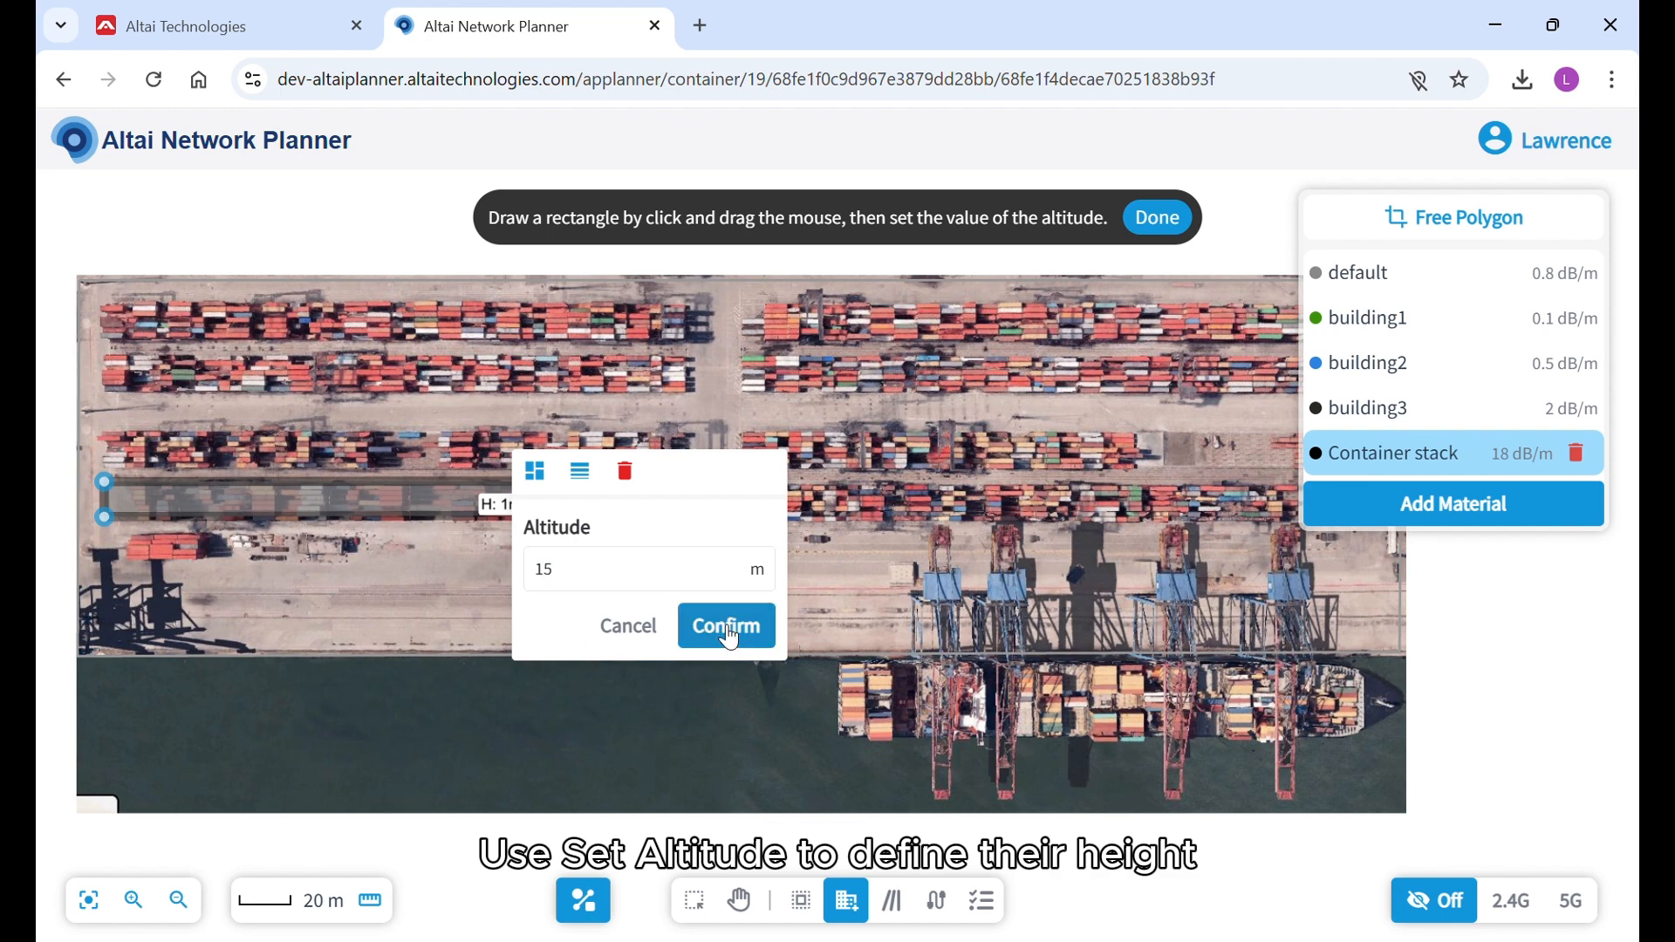
click(732, 632)
Draw a rectangular Container stack object over the third container row from the north in the western half of the yard.
click(102, 462)
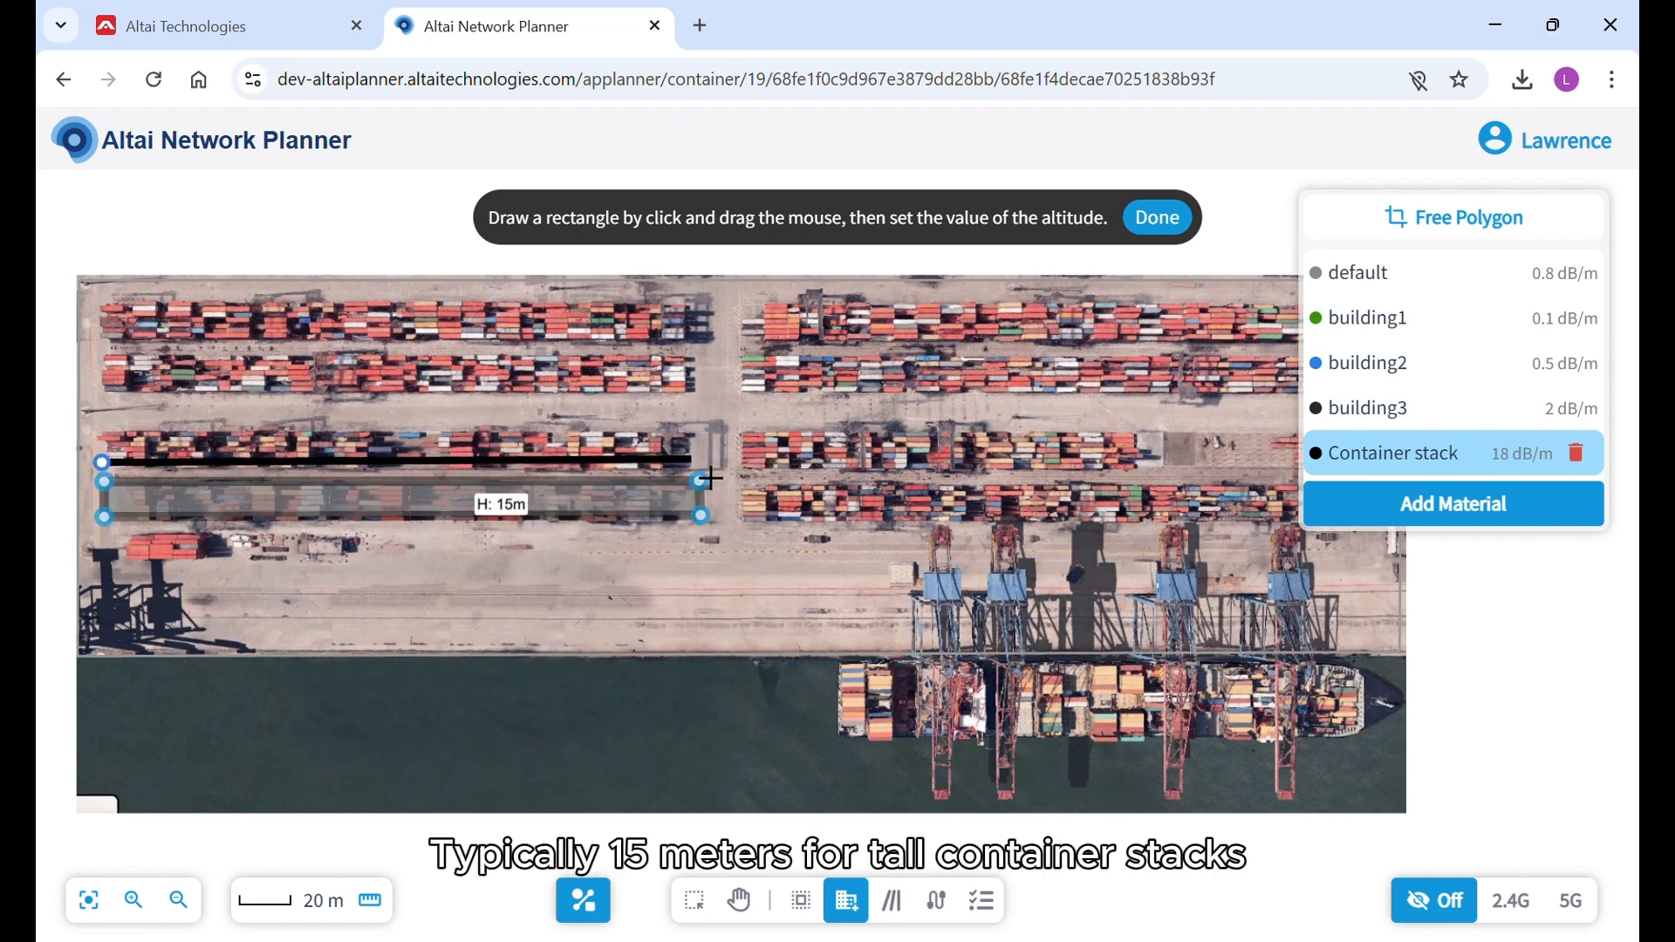
click(698, 462)
click(698, 430)
double_click(100, 425)
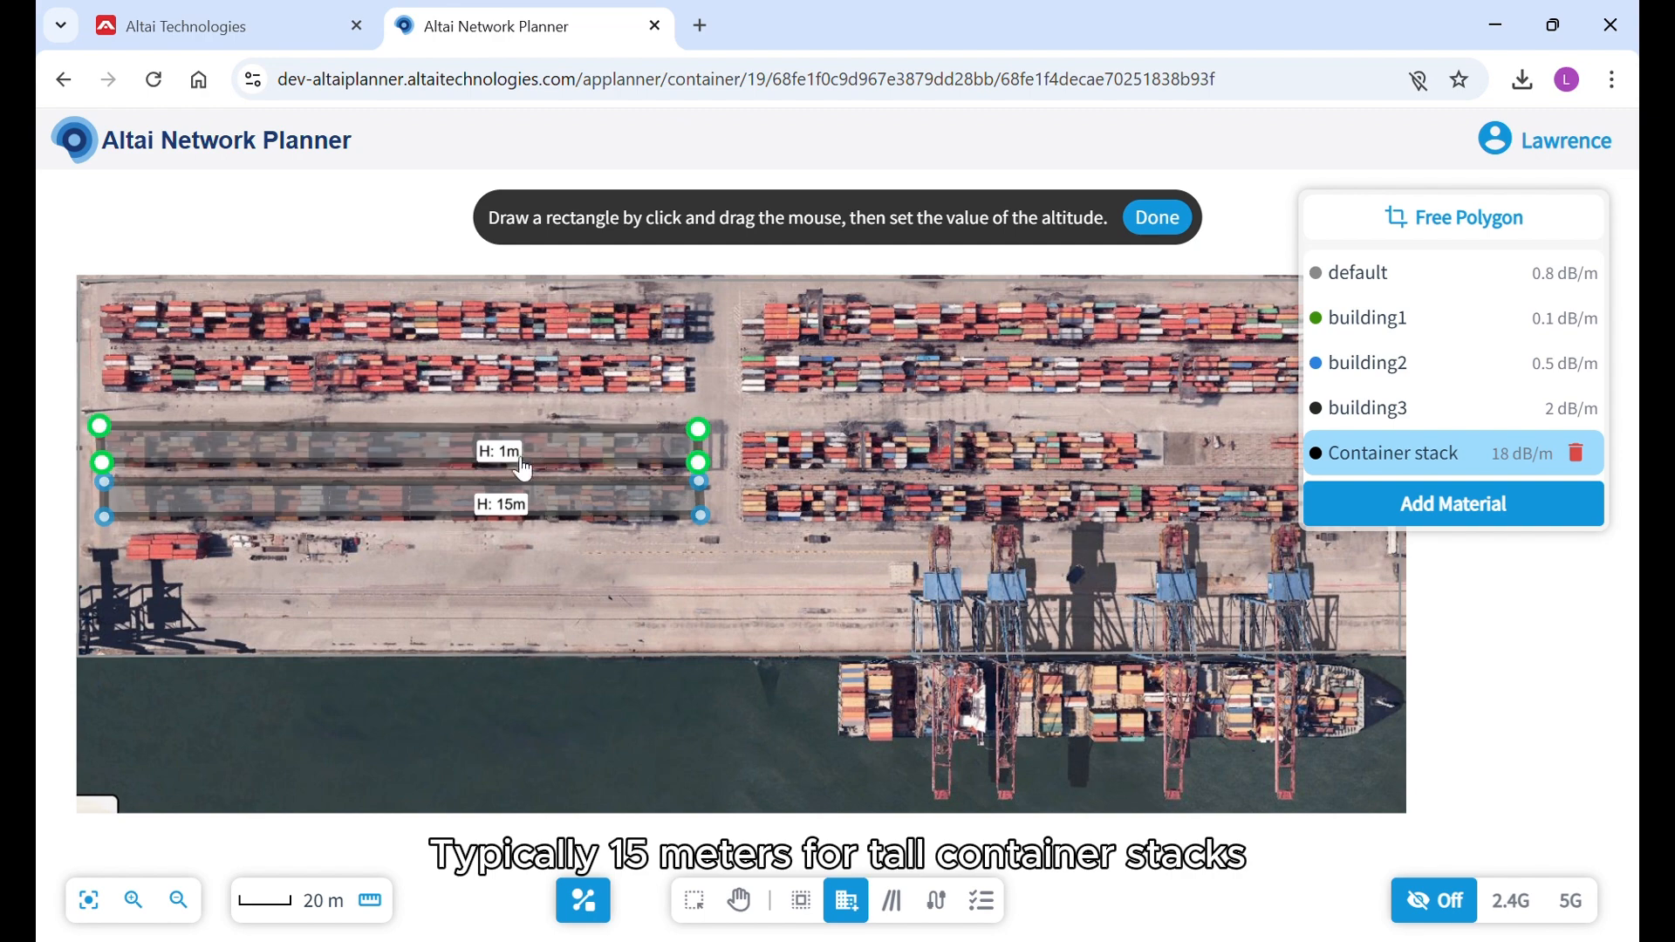
Set the altitude of the Container stack over the third western row to 15 m.
click(522, 456)
click(579, 413)
click(606, 517)
key(BackSpace)
text(15)
click(725, 562)
Draw a rectangular Container stack object over the second container row from the north in the yard's western half and select it.
click(103, 393)
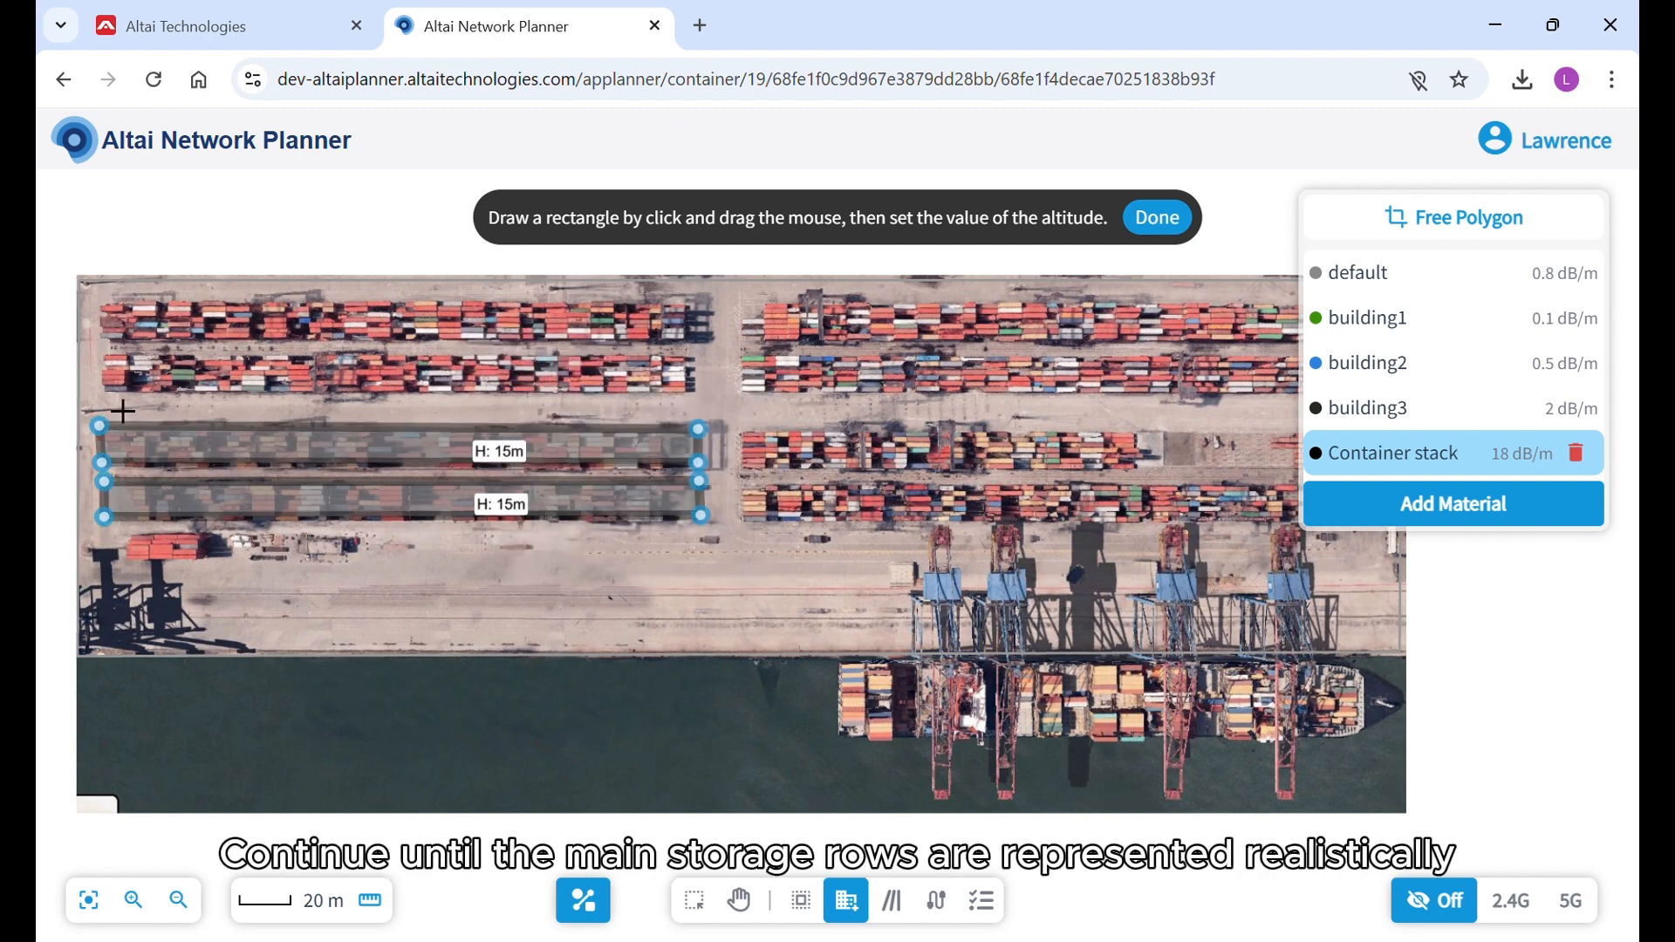
click(699, 396)
click(699, 425)
double_click(99, 426)
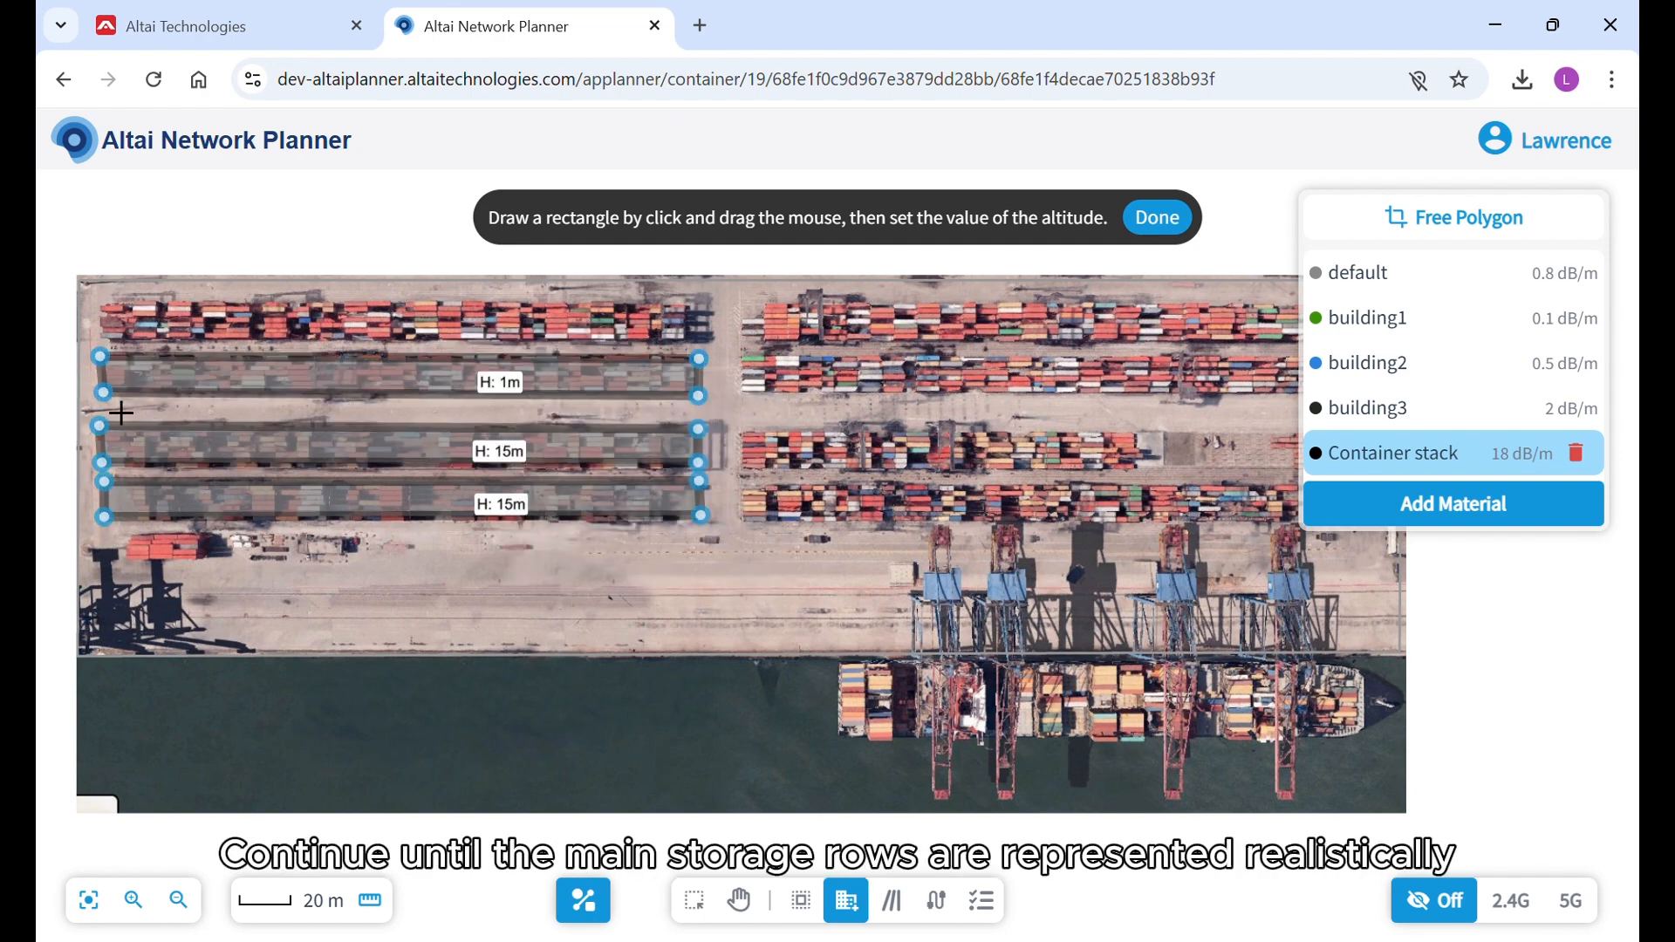
click(504, 401)
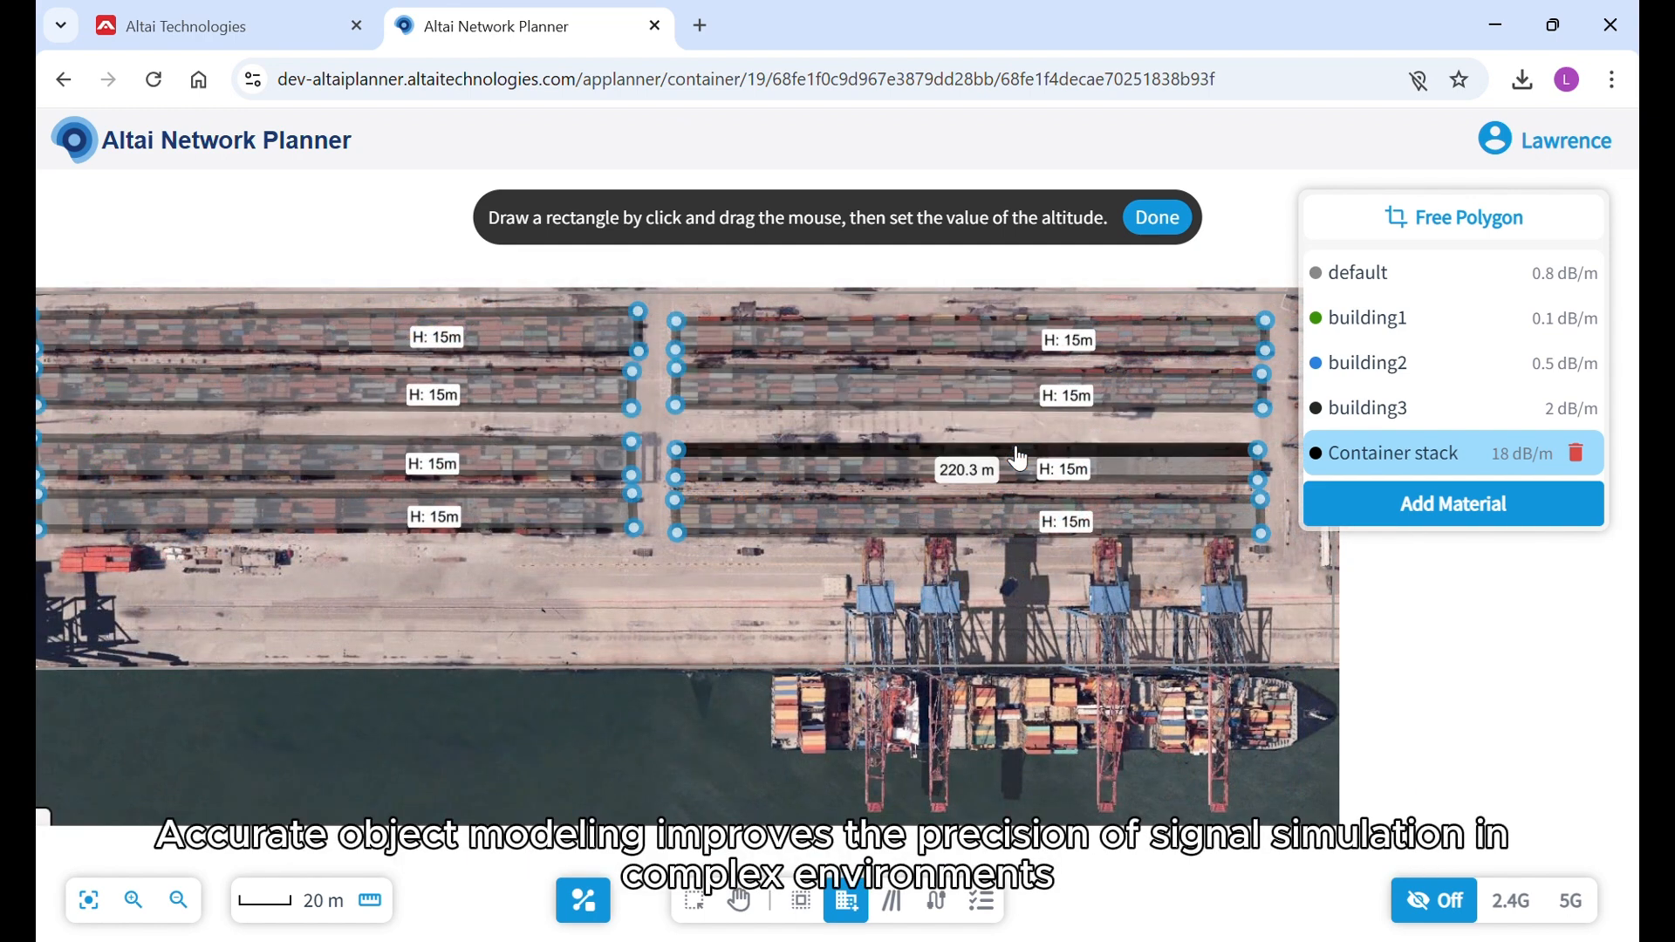
Add an A8n(ac) access point and position it at the western end of the lane between the second and third container rows.
click(739, 901)
drag(599, 635, 766, 629)
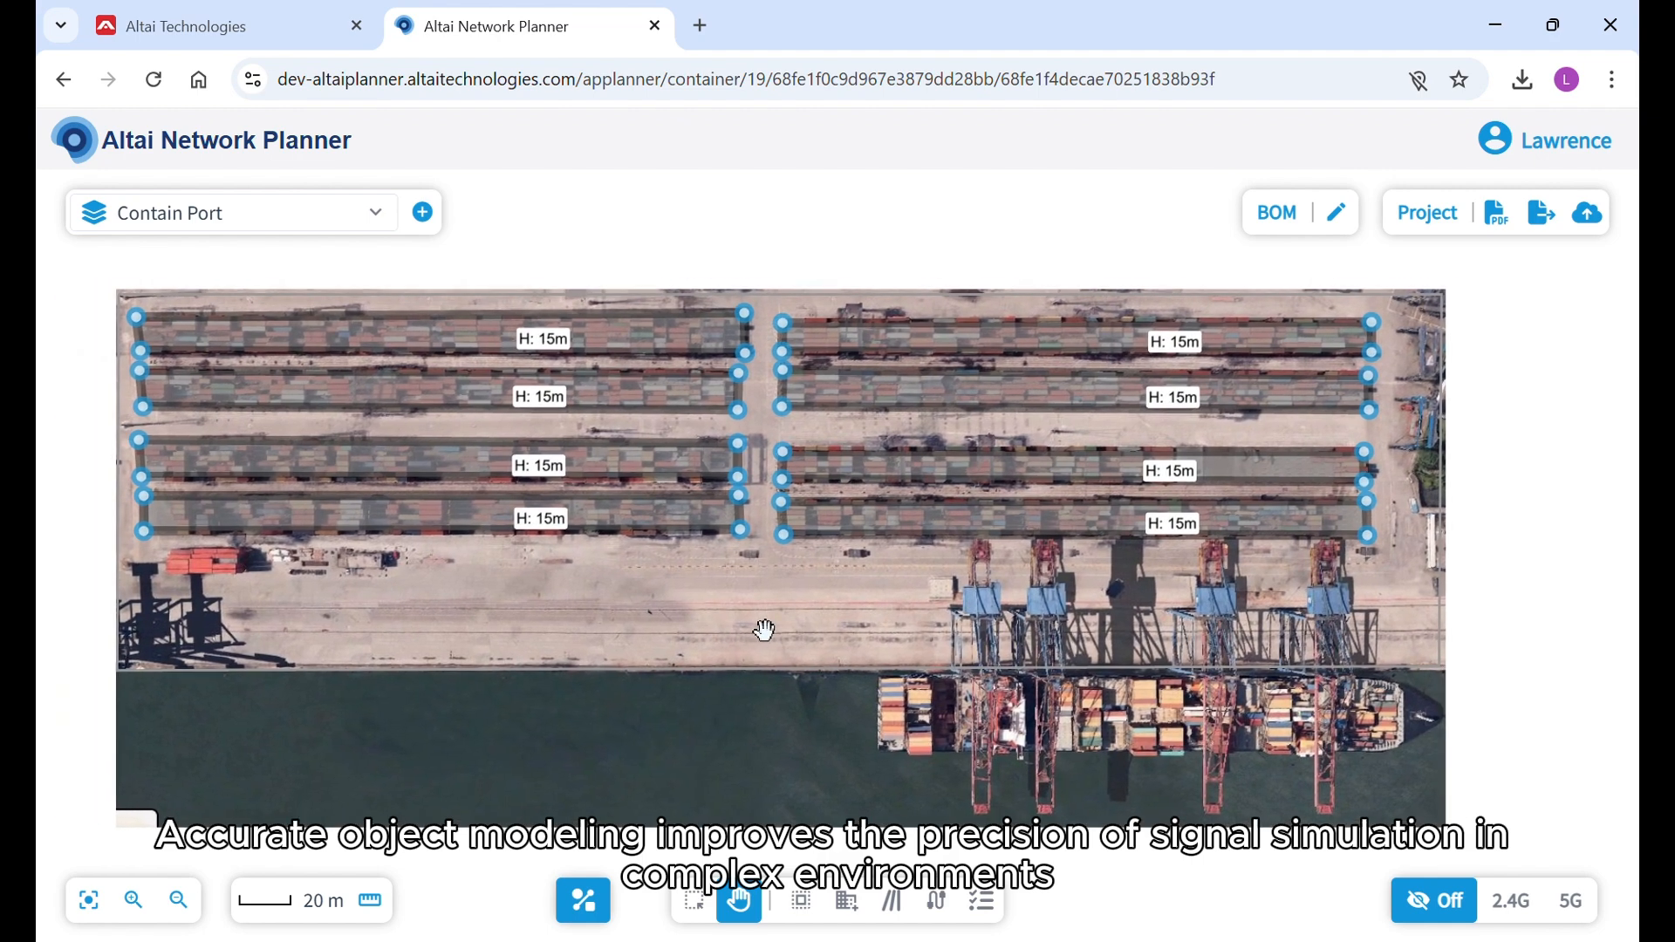
click(986, 902)
click(104, 327)
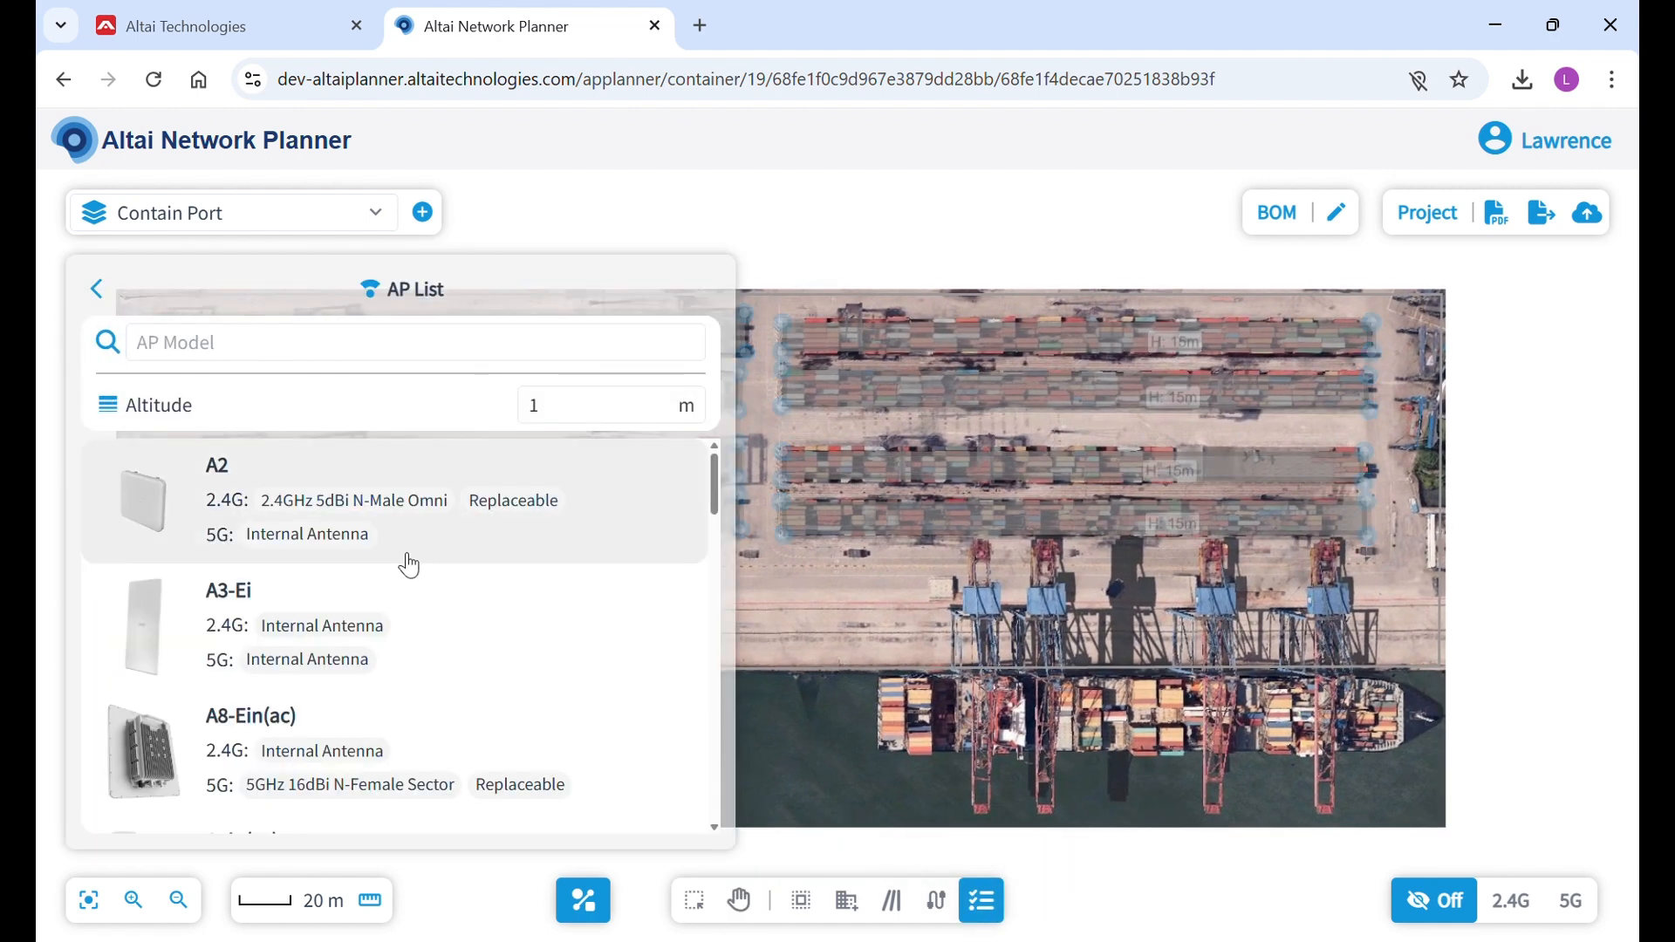
scroll(410, 567, down, 15)
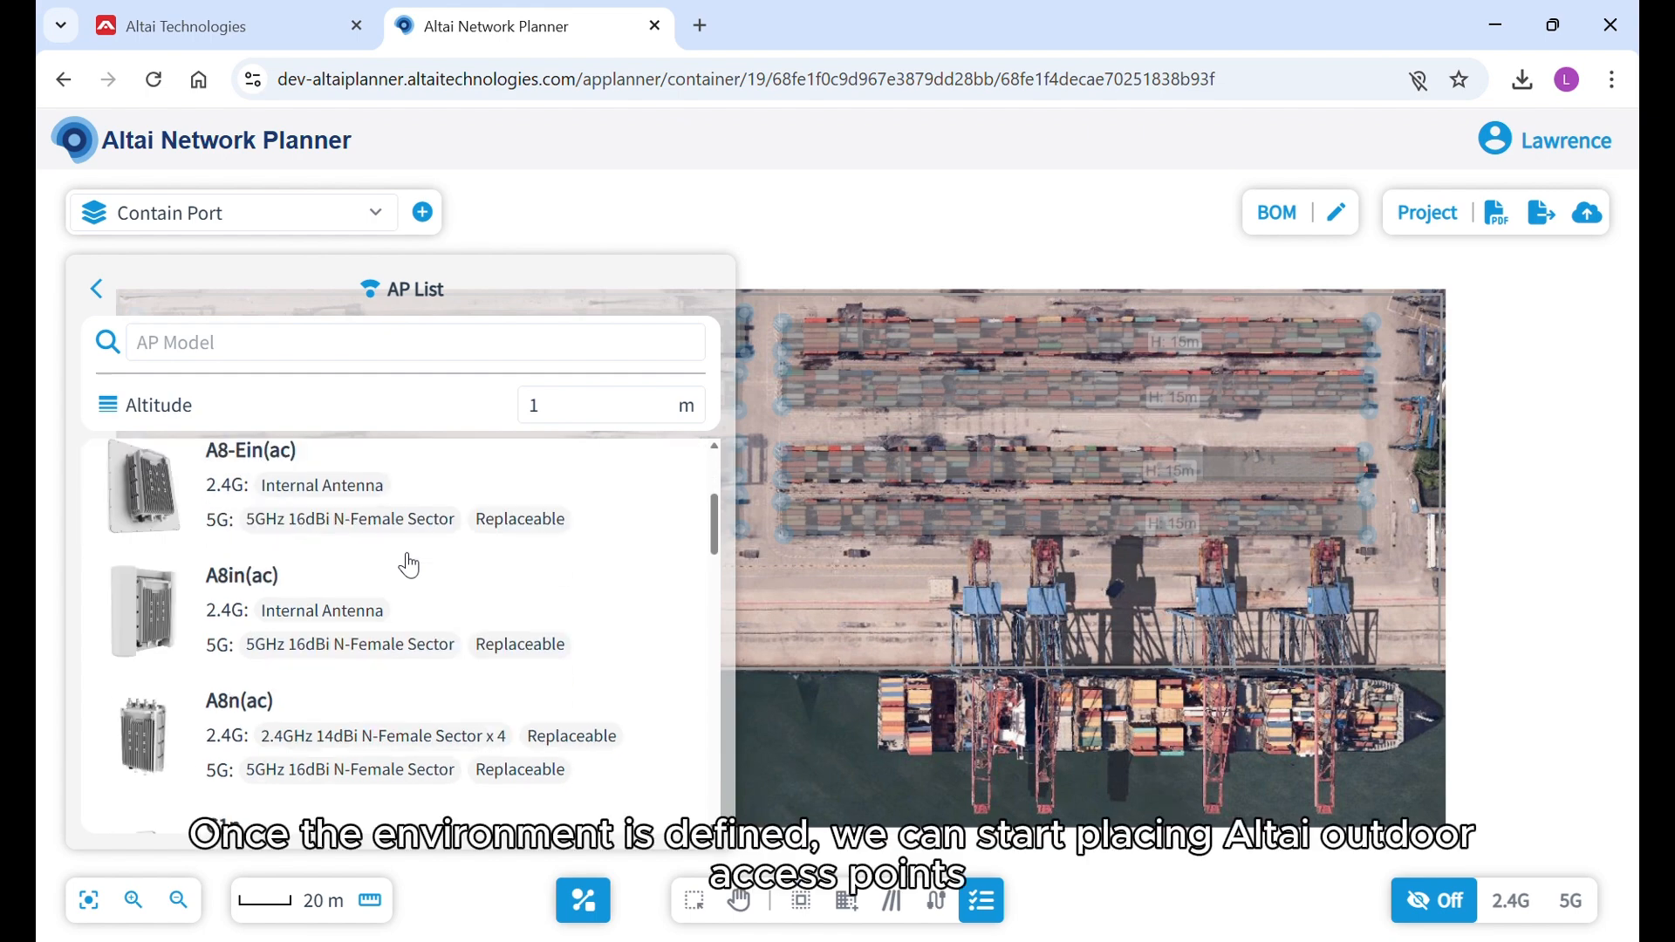
scroll(410, 567, up, 10)
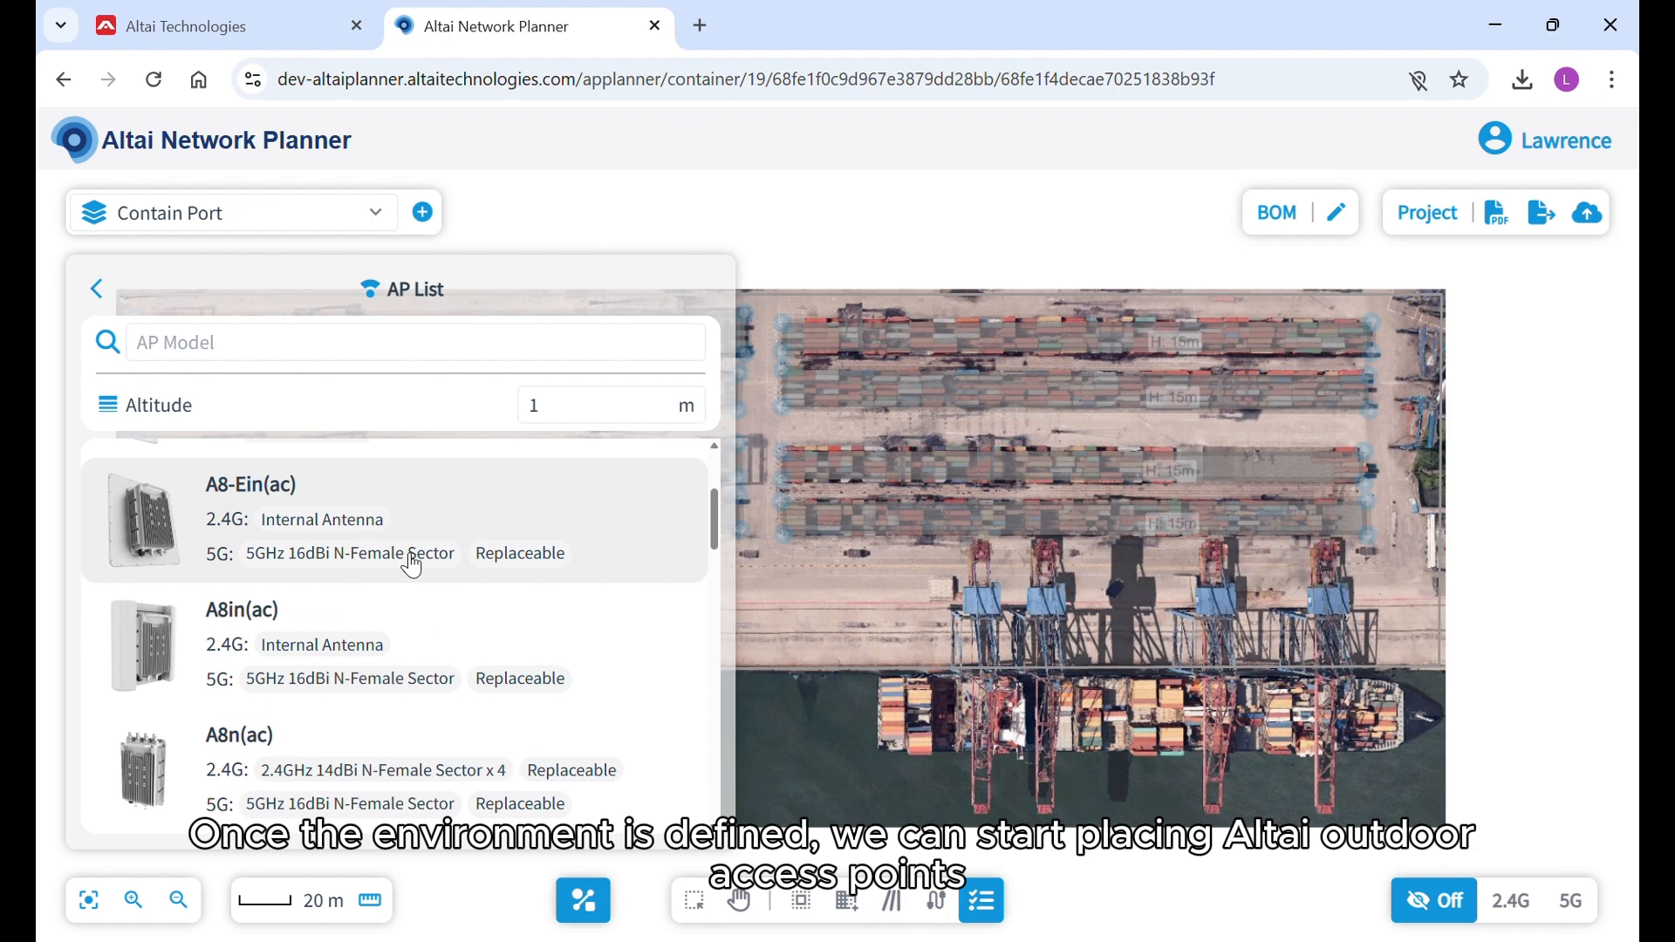
drag(266, 767, 846, 650)
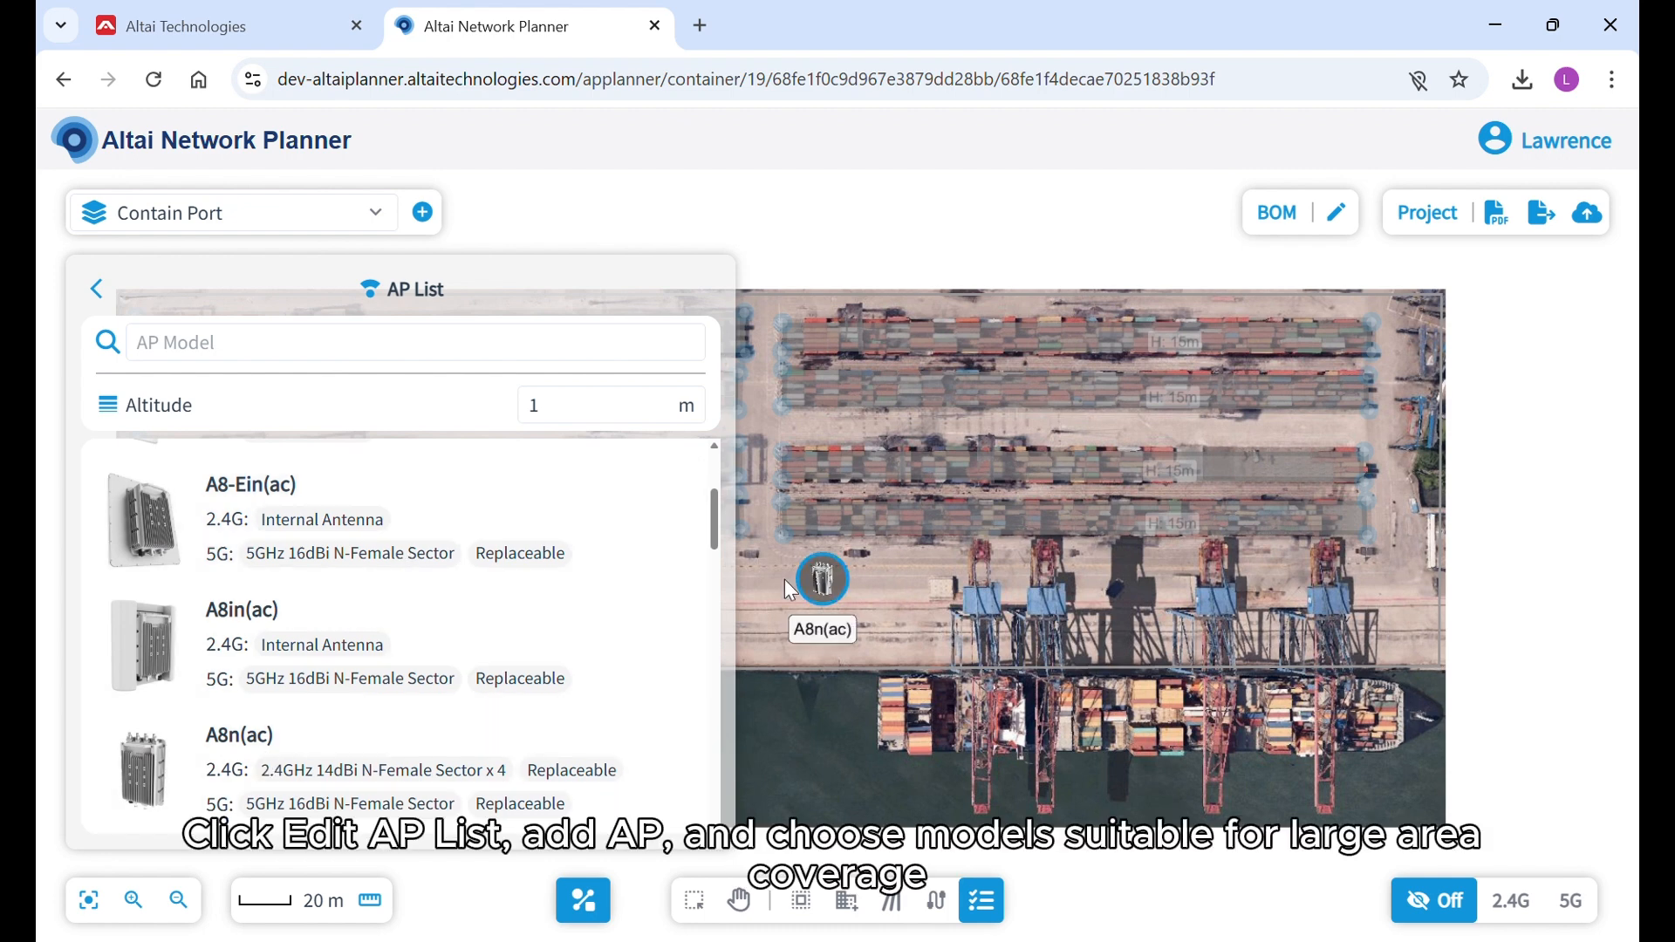
click(97, 289)
click(617, 282)
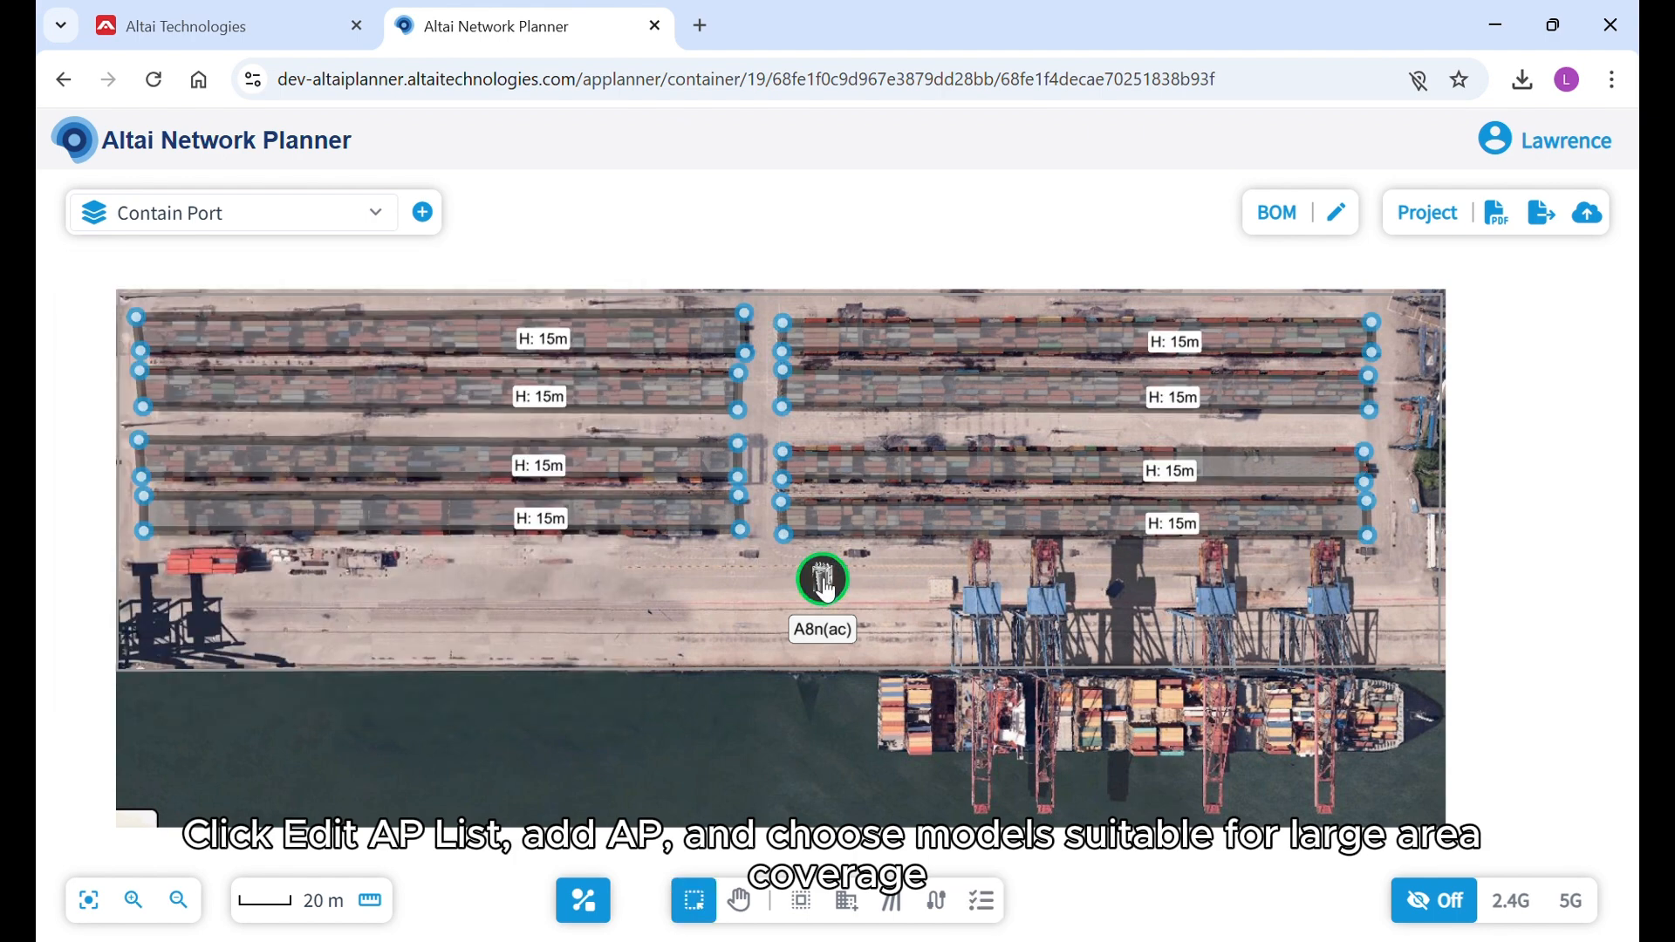
mouse_move(829, 593)
mouse_down()
mouse_move(758, 556)
mouse_move(146, 438)
mouse_up()
click(144, 437)
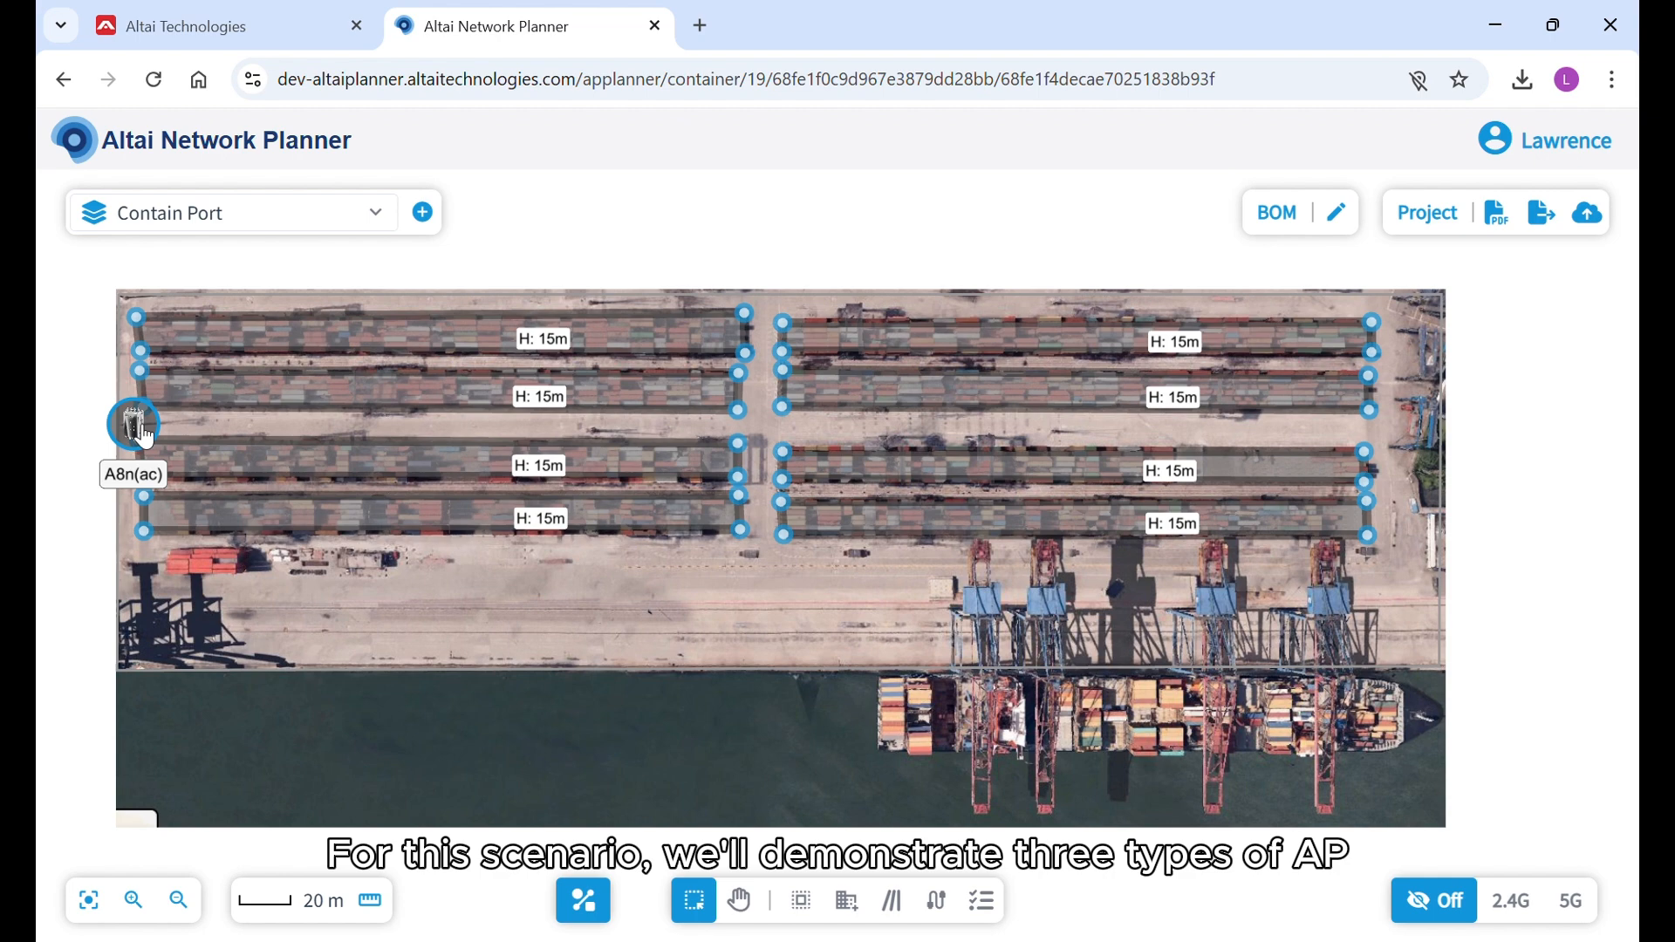
Rename the placed access point A8n(ac)_1 and set its altitude to 30 m.
click(142, 433)
click(166, 388)
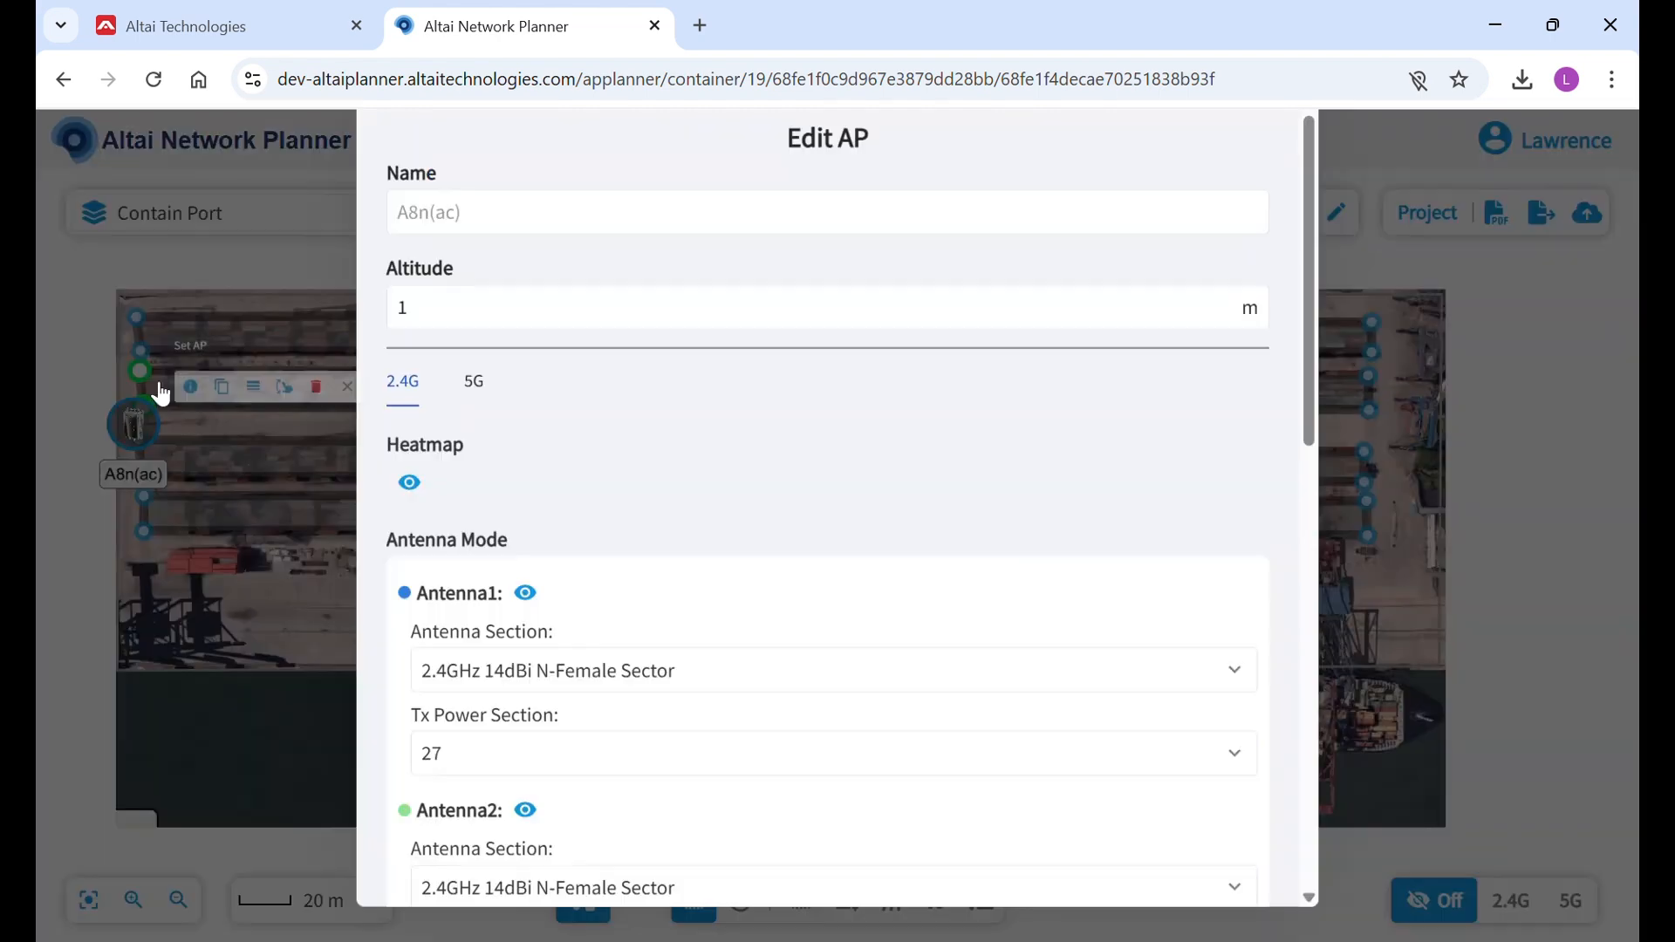
click(455, 252)
text(A8n(ac)_1)
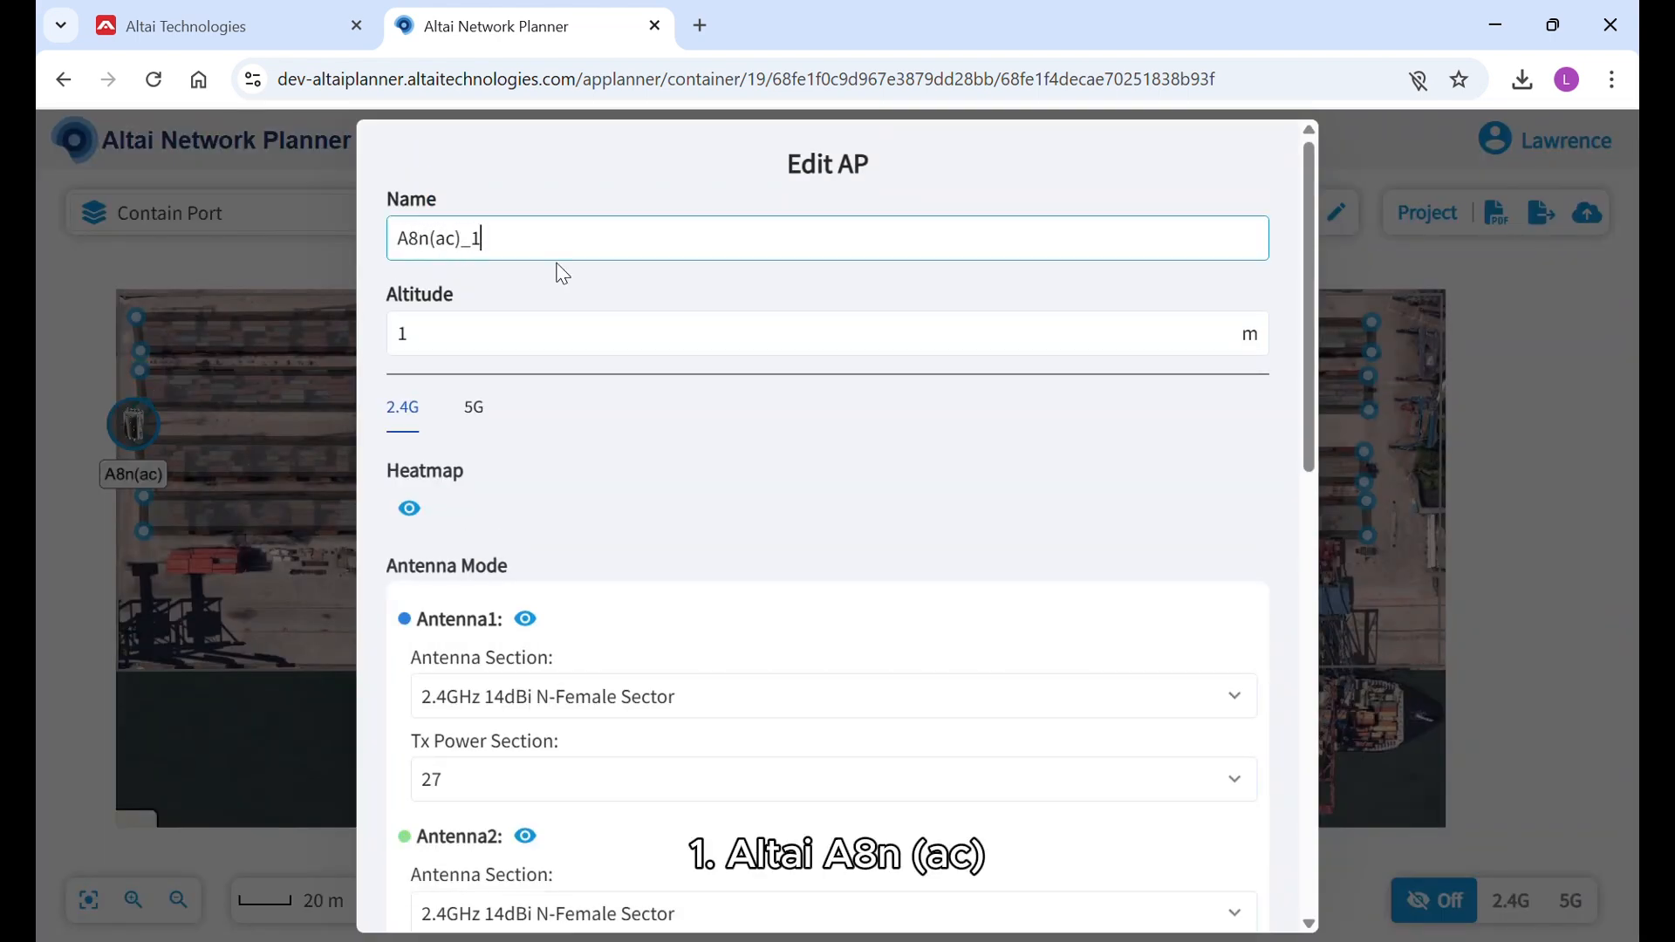
click(467, 343)
text(30)
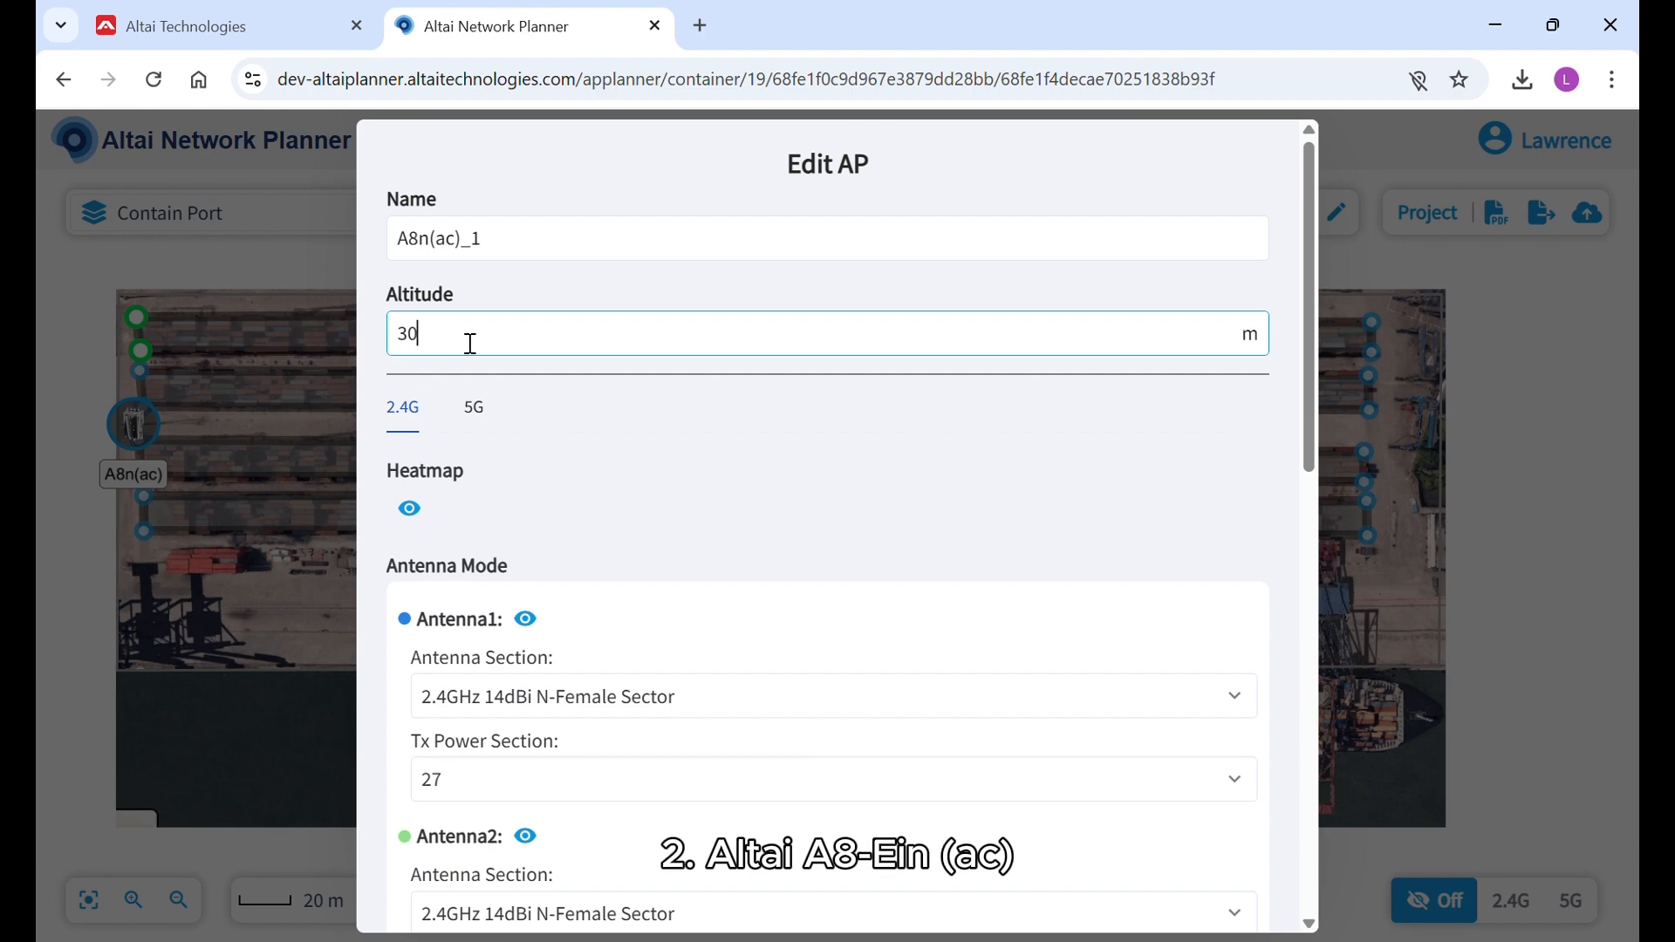
Select the 2.4GHz 14dBi N-Female Sector for Antenna1 of the 2.4G radio and keep its Tx power at 27.
scroll(470, 343, down, 2)
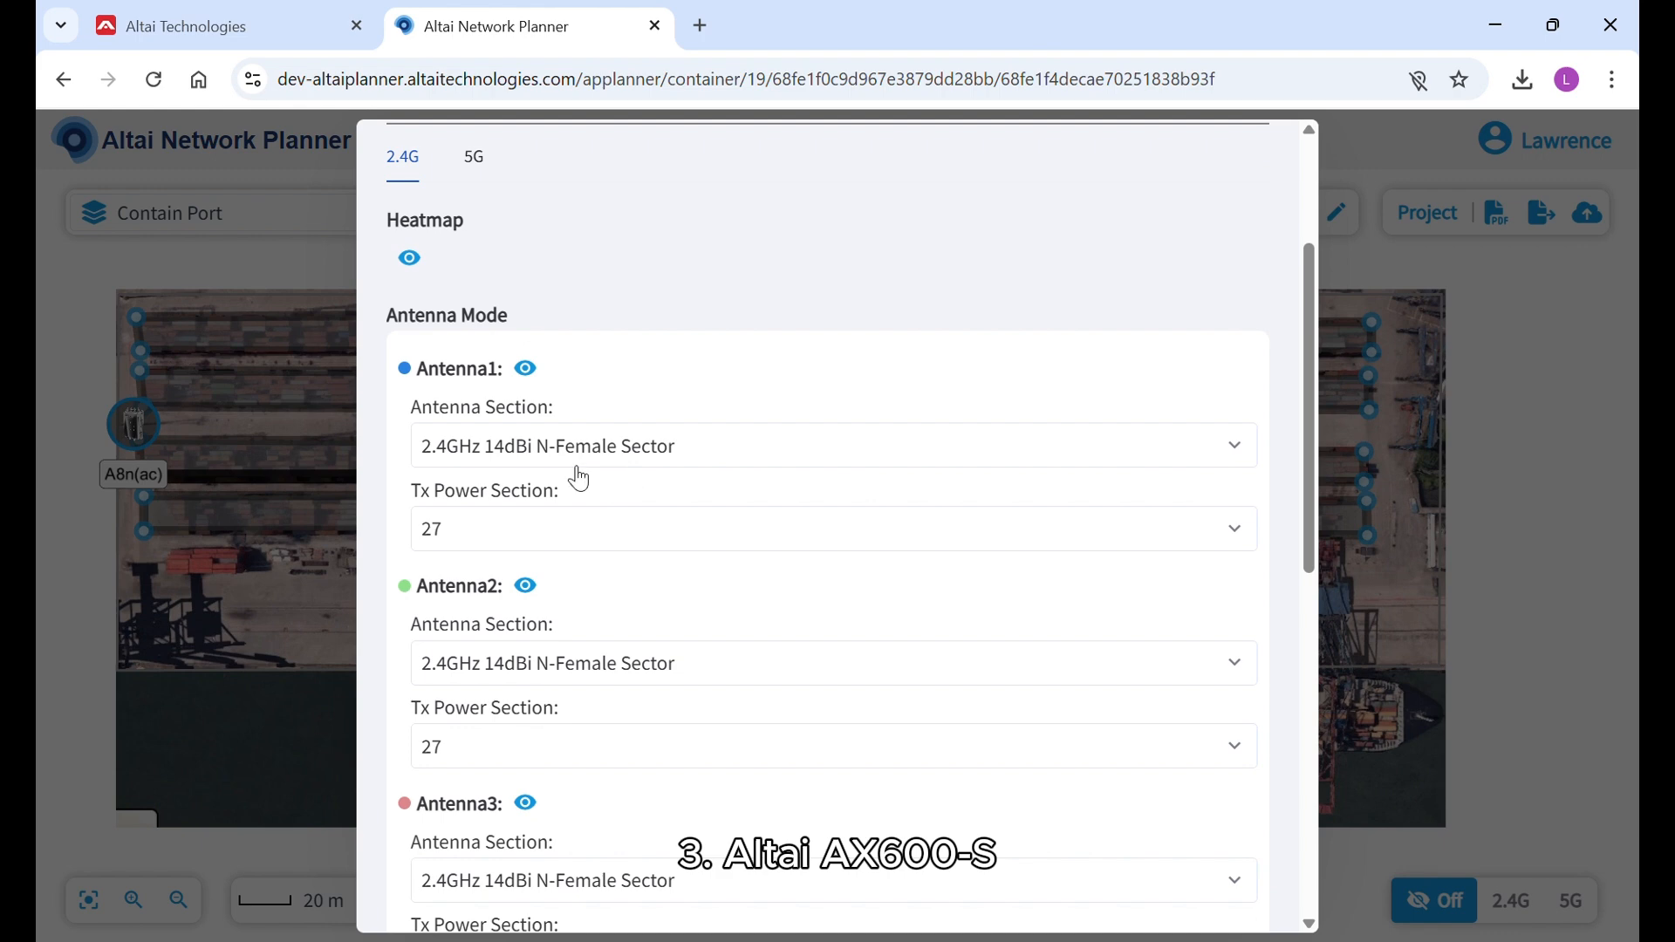
click(579, 458)
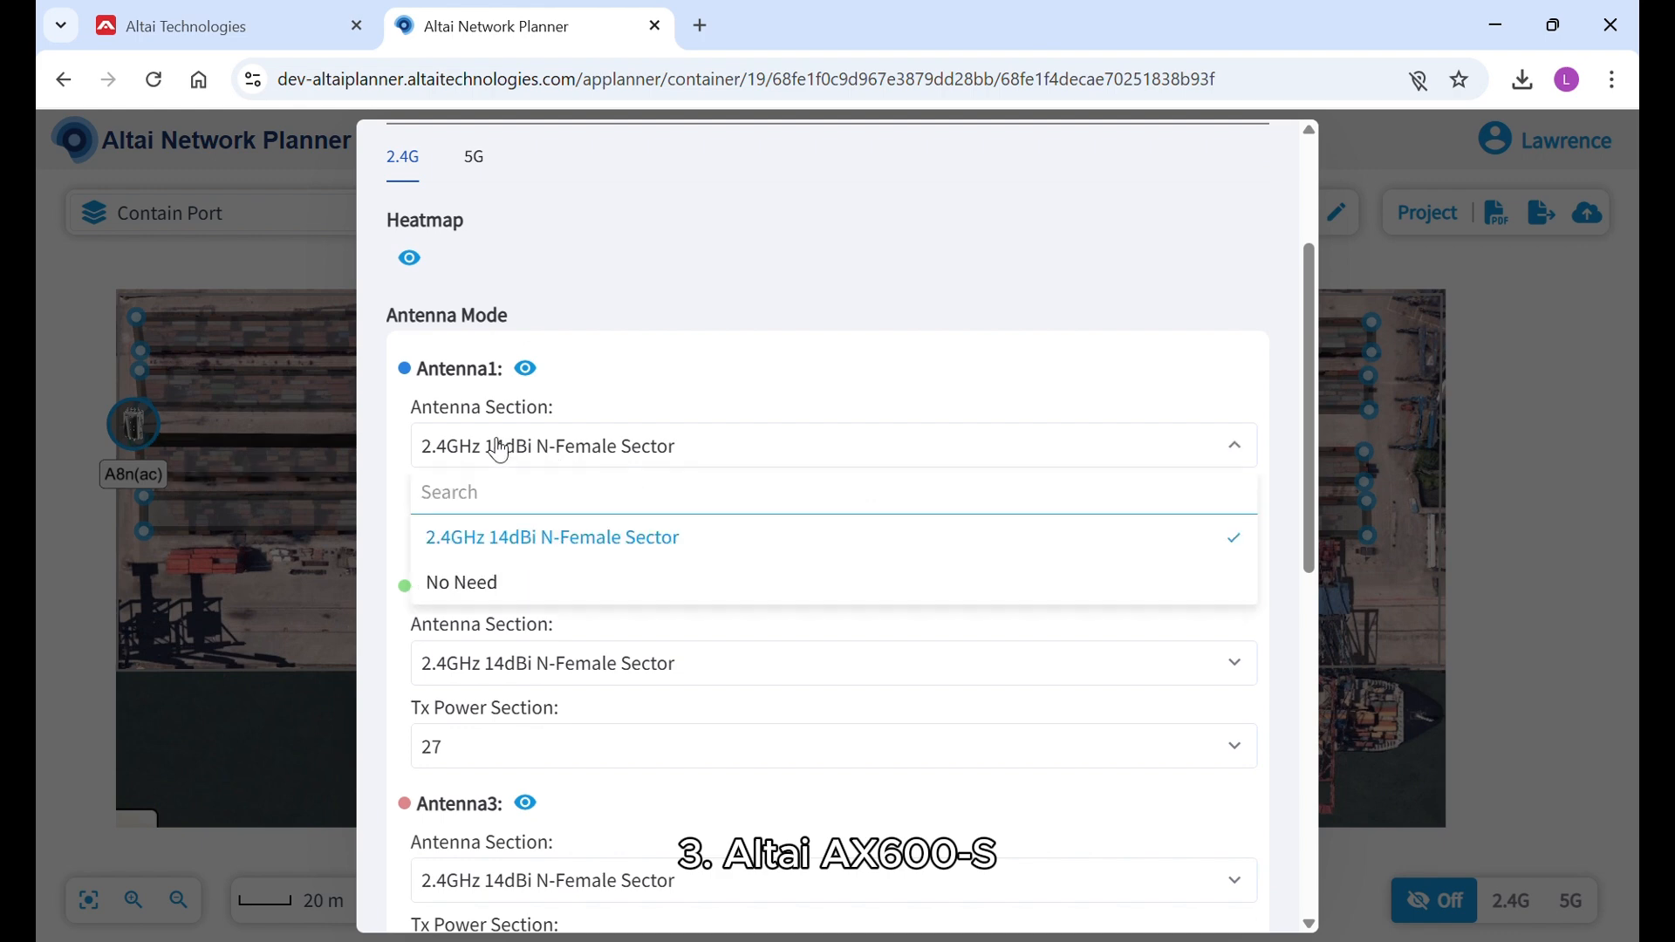
click(555, 540)
click(477, 541)
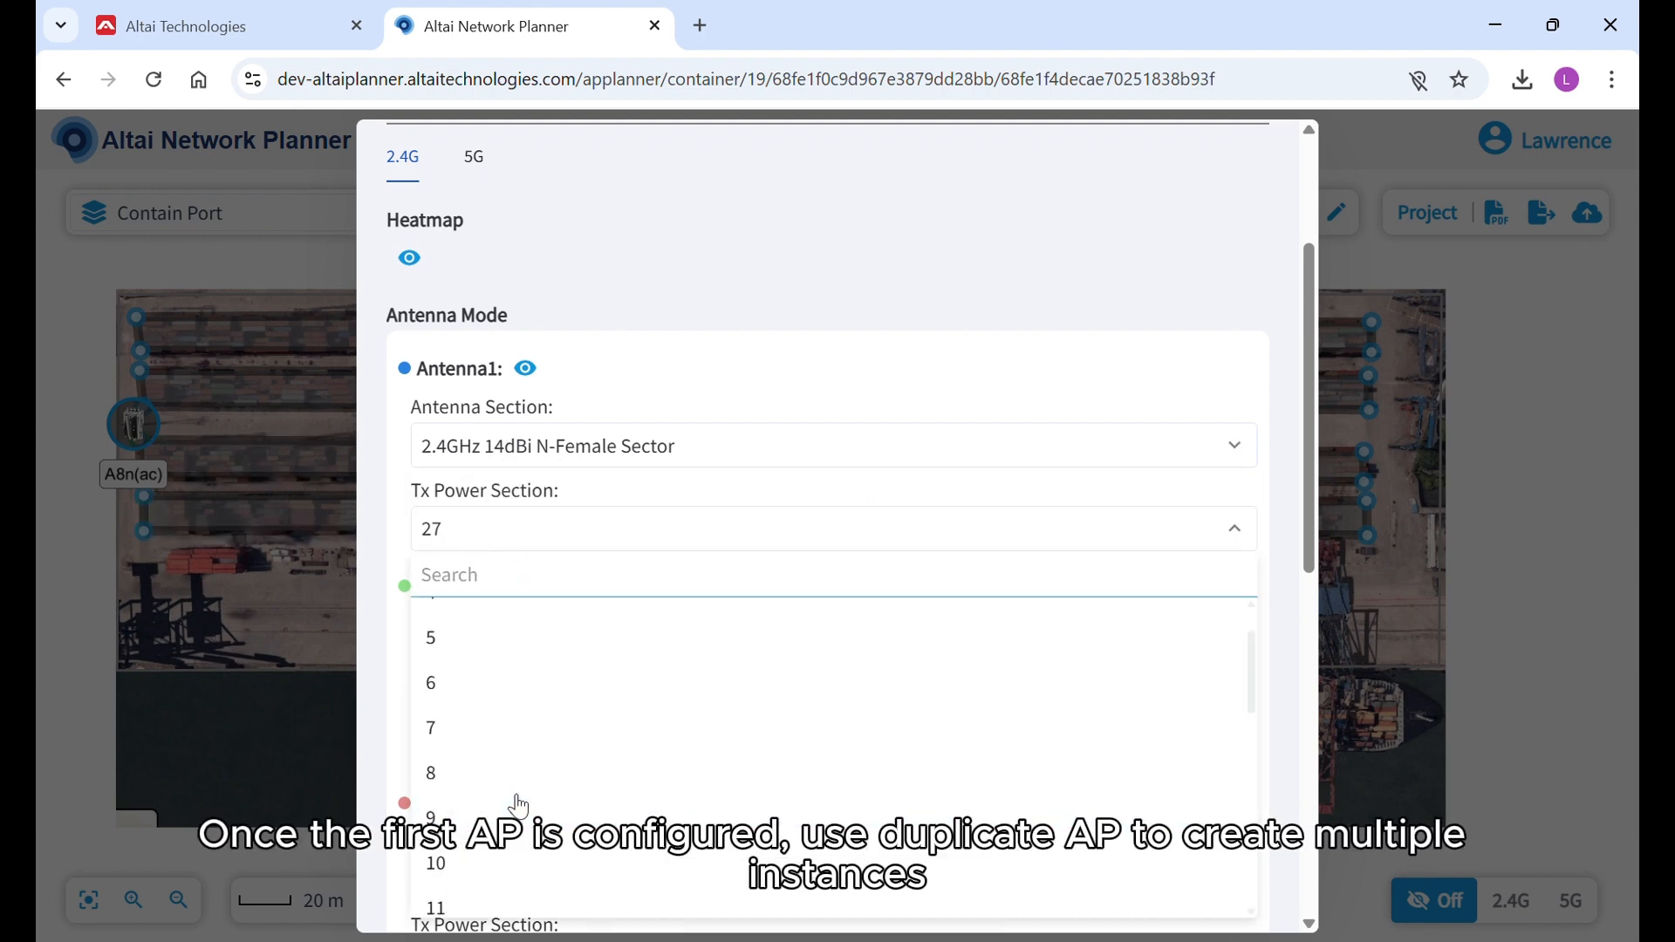
click(567, 514)
Set the tilting of all four 2.4G antennas to 15°.
scroll(531, 436, down, 3)
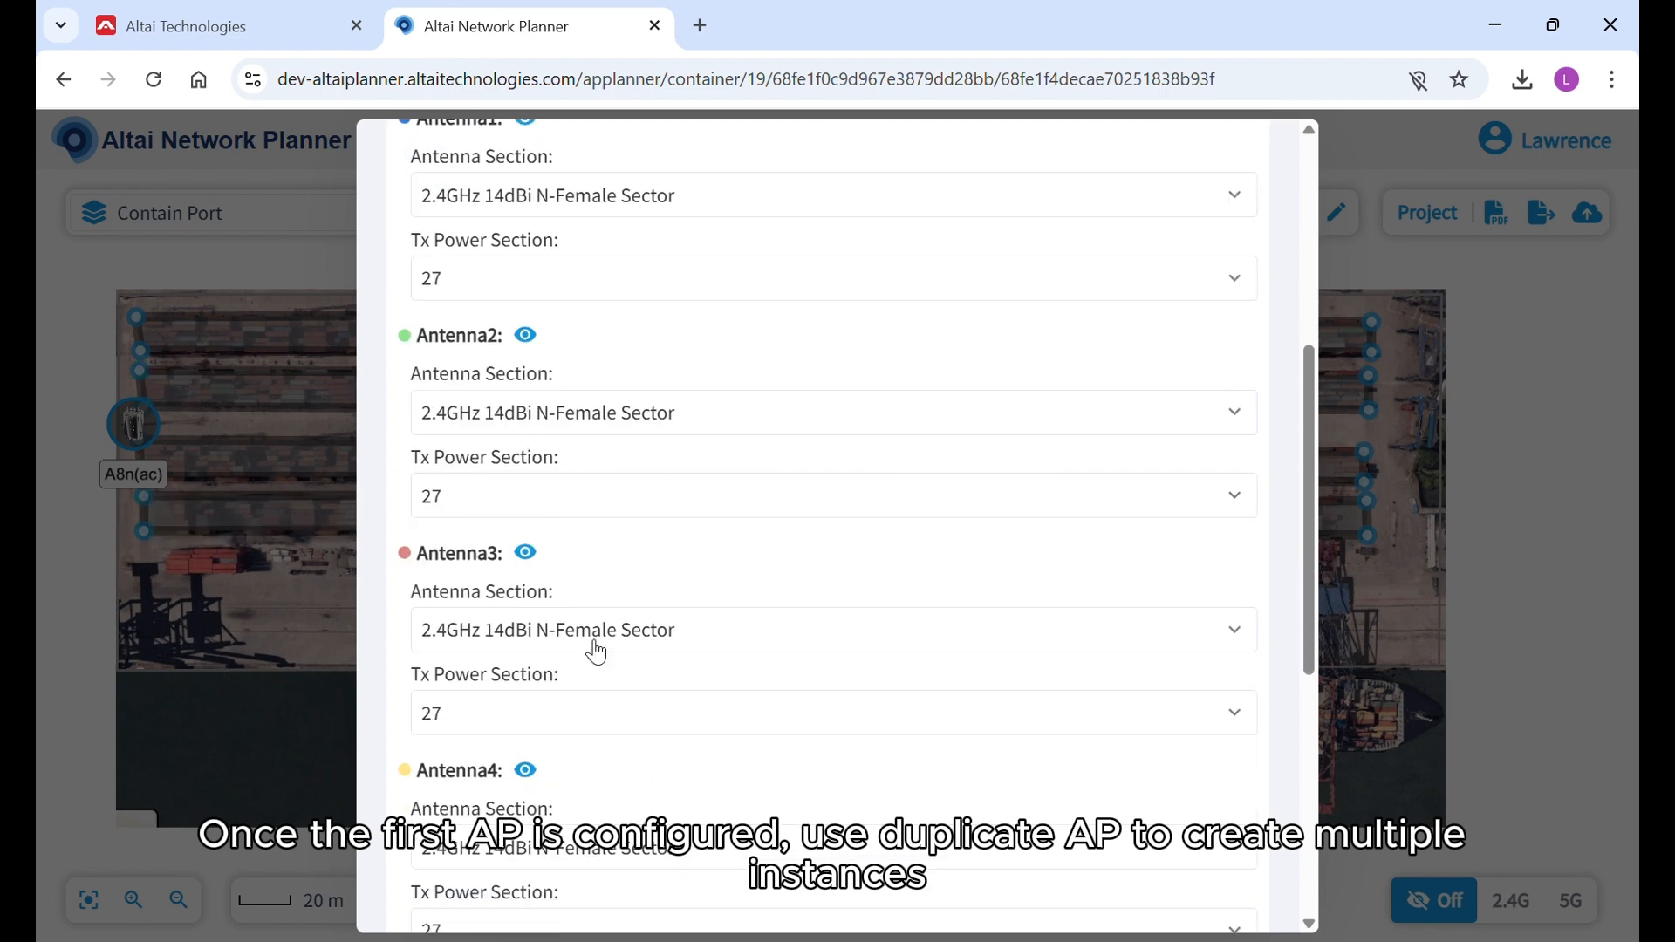
scroll(596, 653, down, 6)
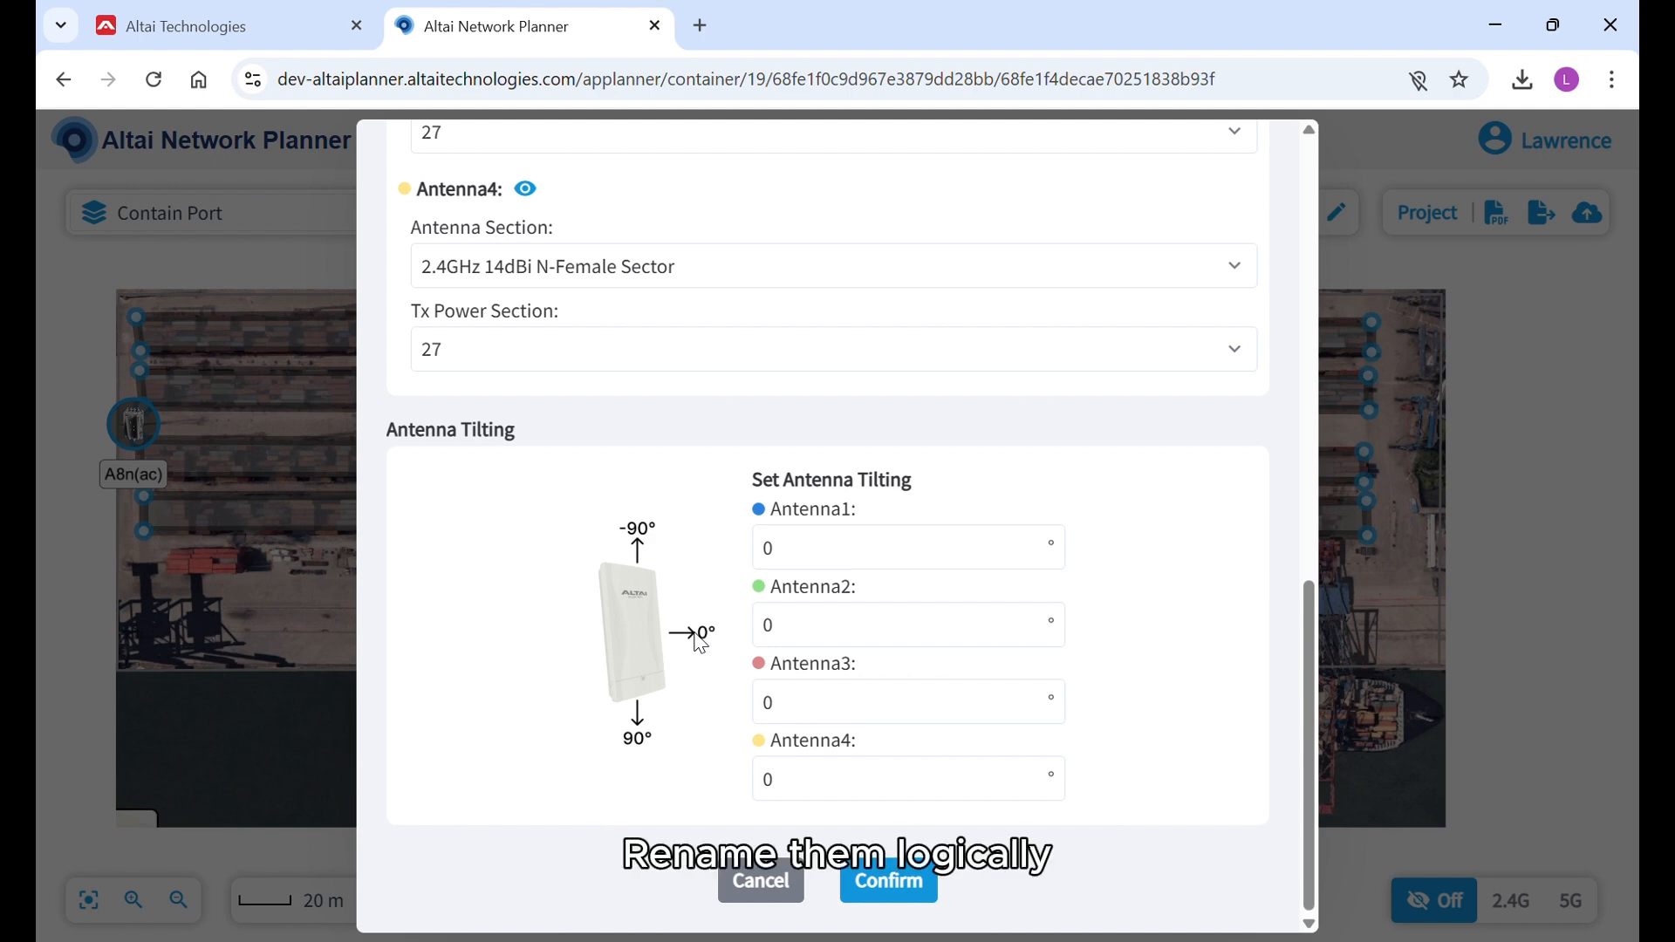
drag(791, 556, 739, 542)
text(15)
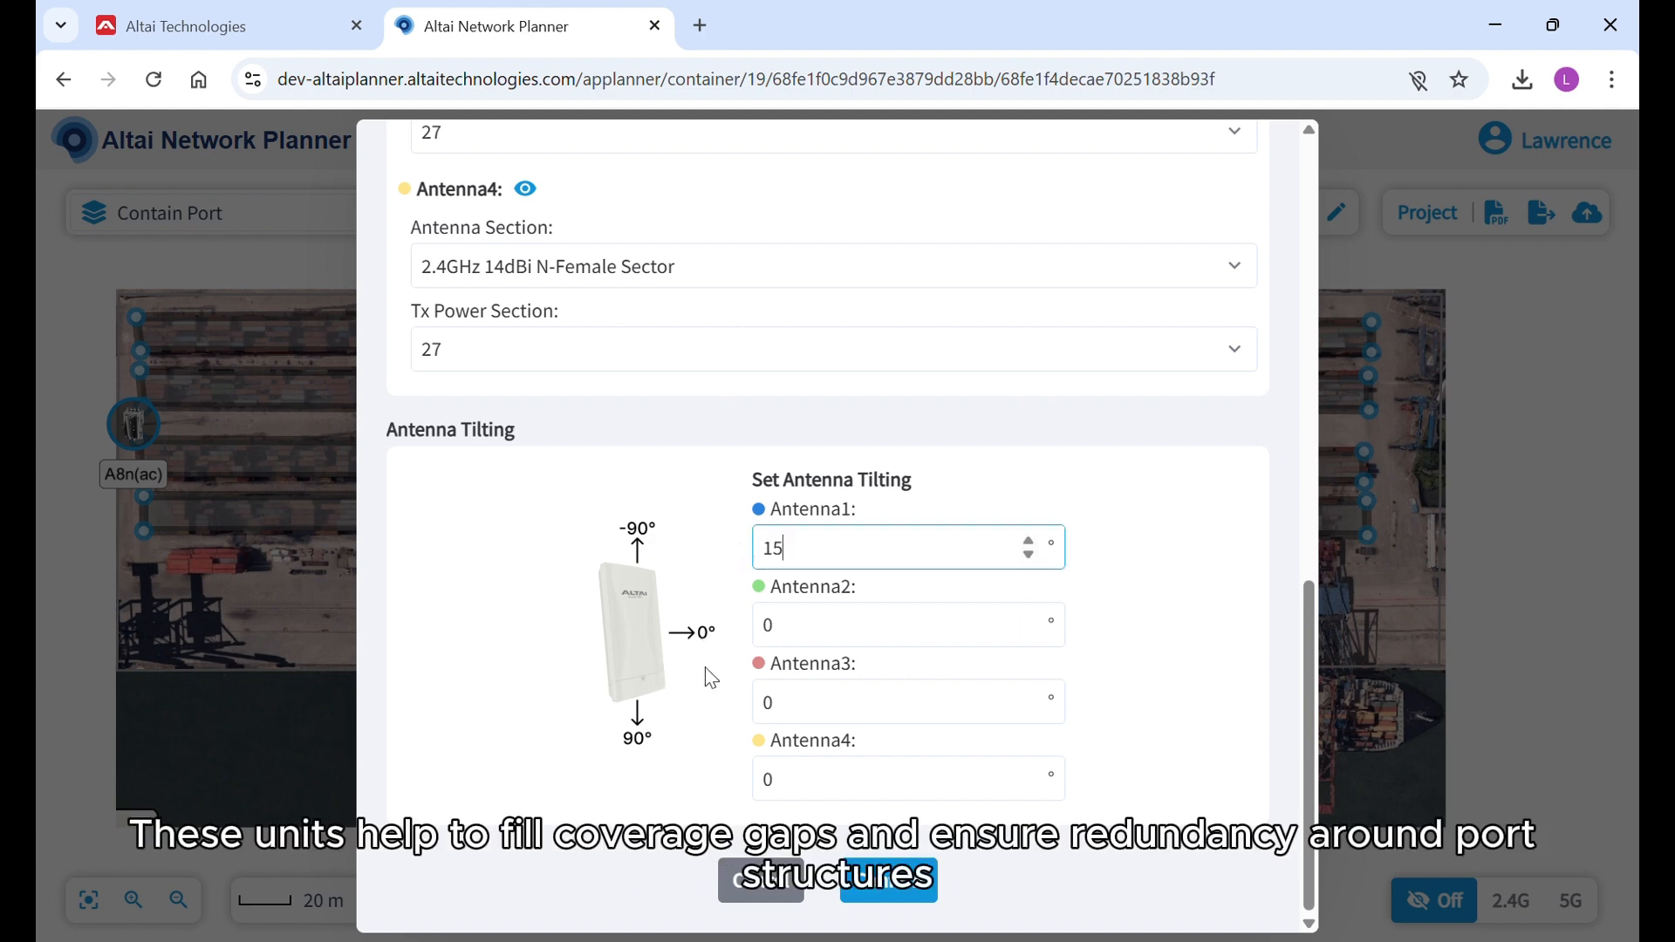
drag(791, 634, 746, 626)
text(15)
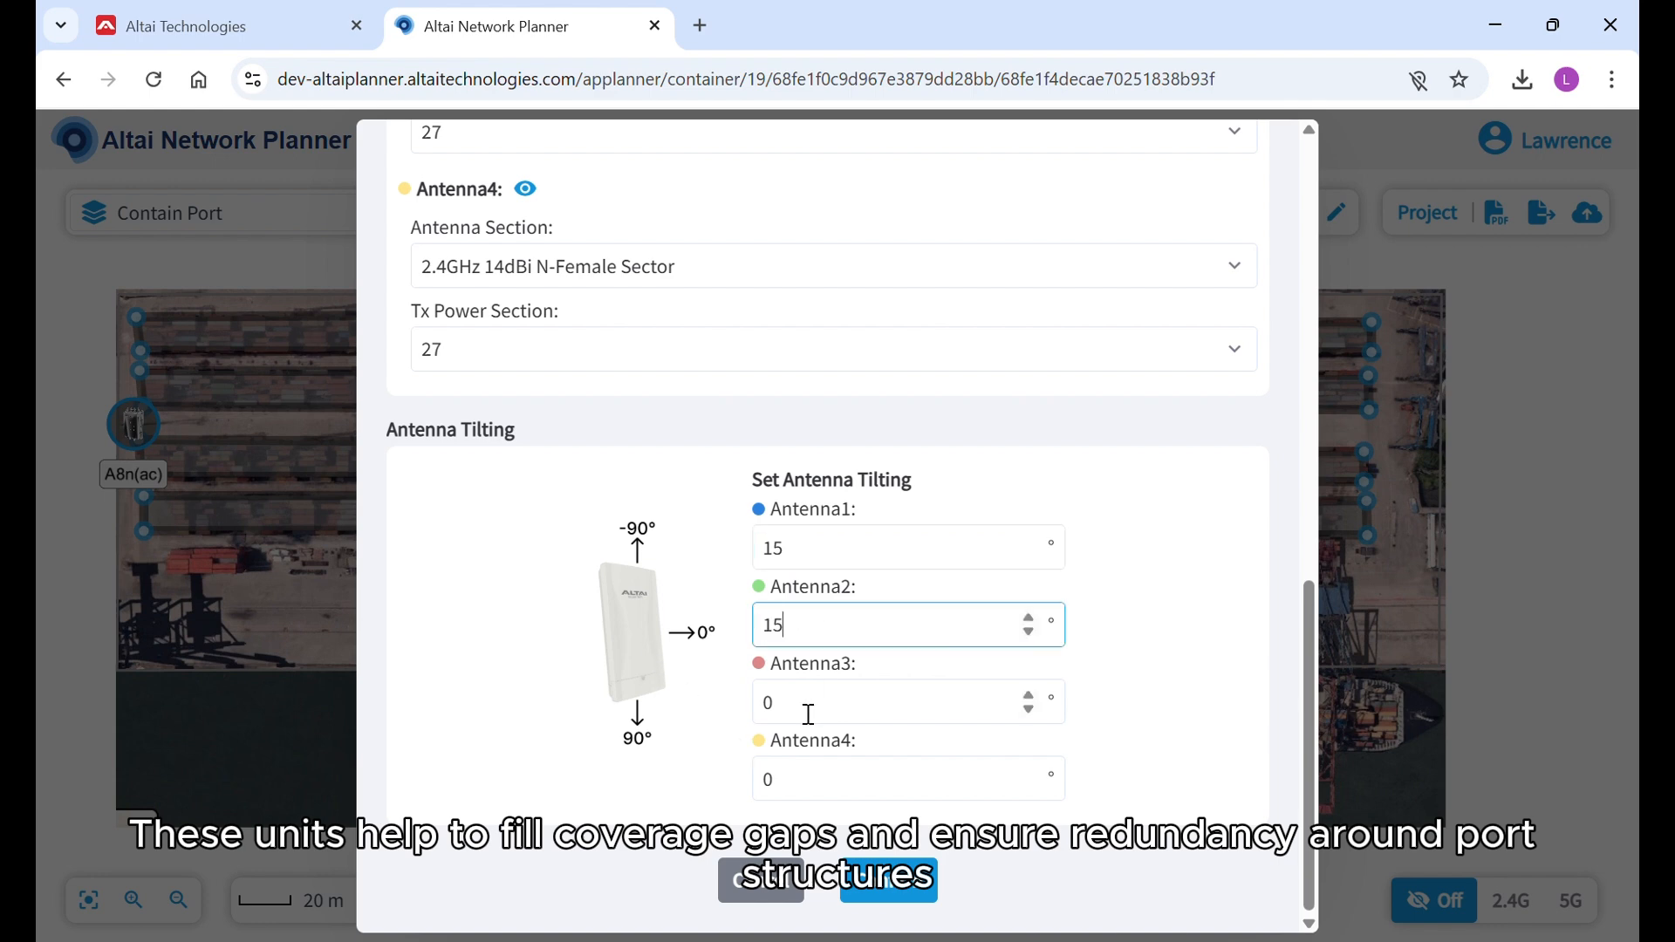
drag(804, 710, 746, 702)
text(15)
drag(792, 782, 747, 775)
text(15)
For the 5G radio's Antenna1, select the 5GHz 16dBi N-Female Sector and set the Tx power to 27.
scroll(617, 478, up, 15)
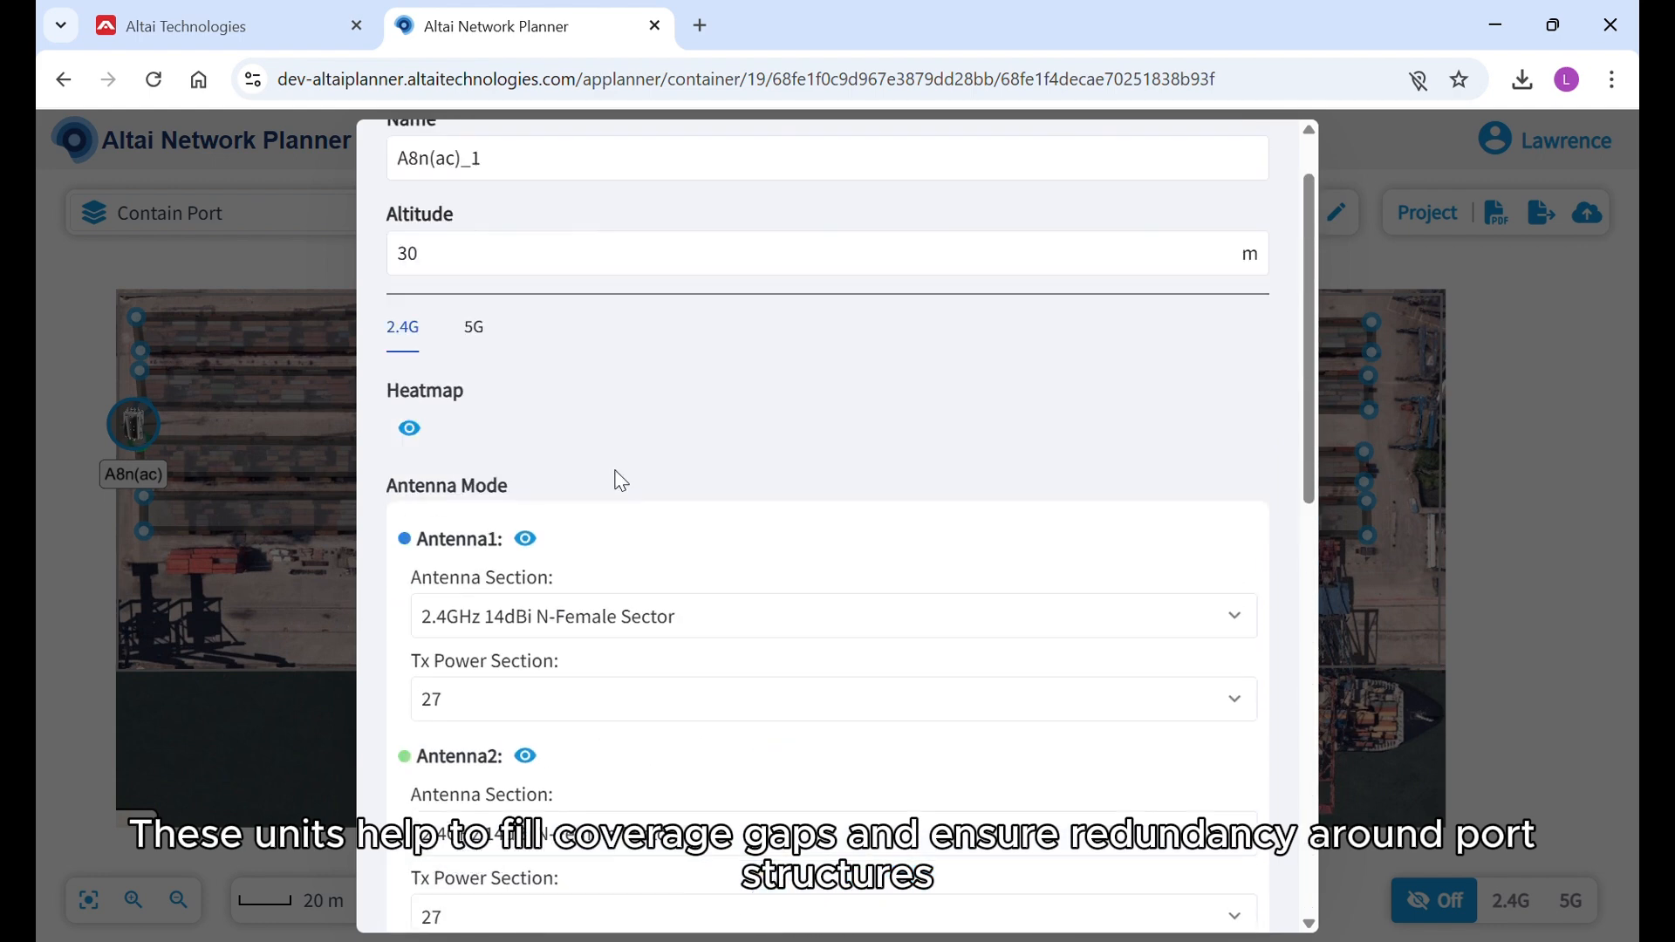
click(479, 337)
scroll(780, 384, down, 2)
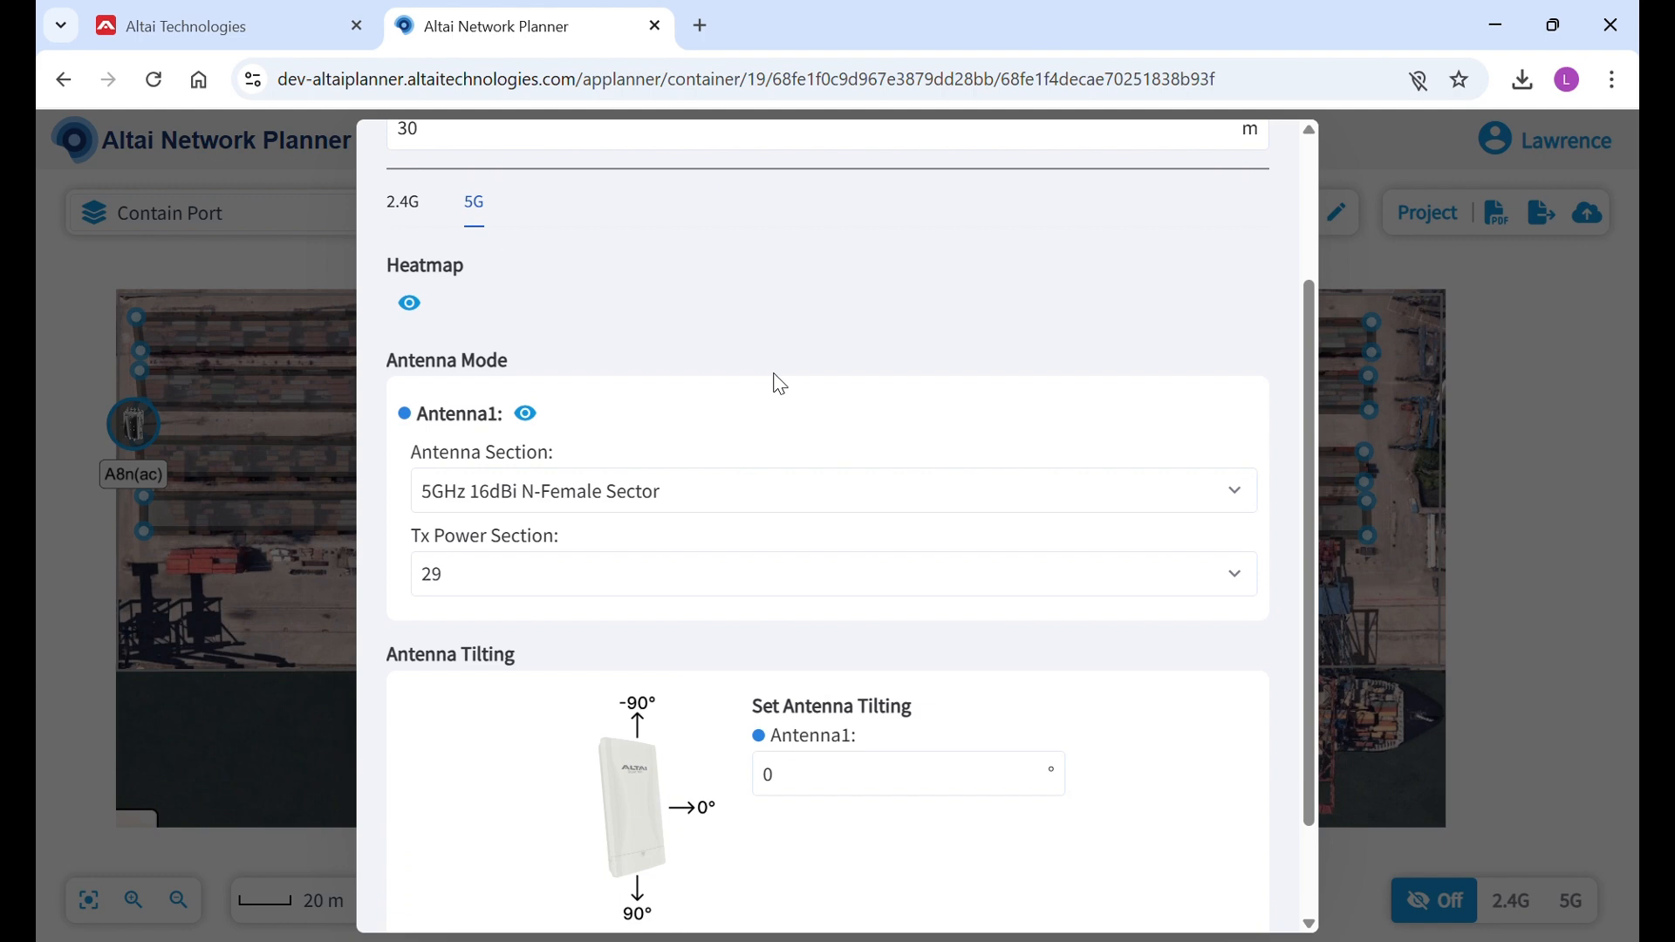
click(575, 496)
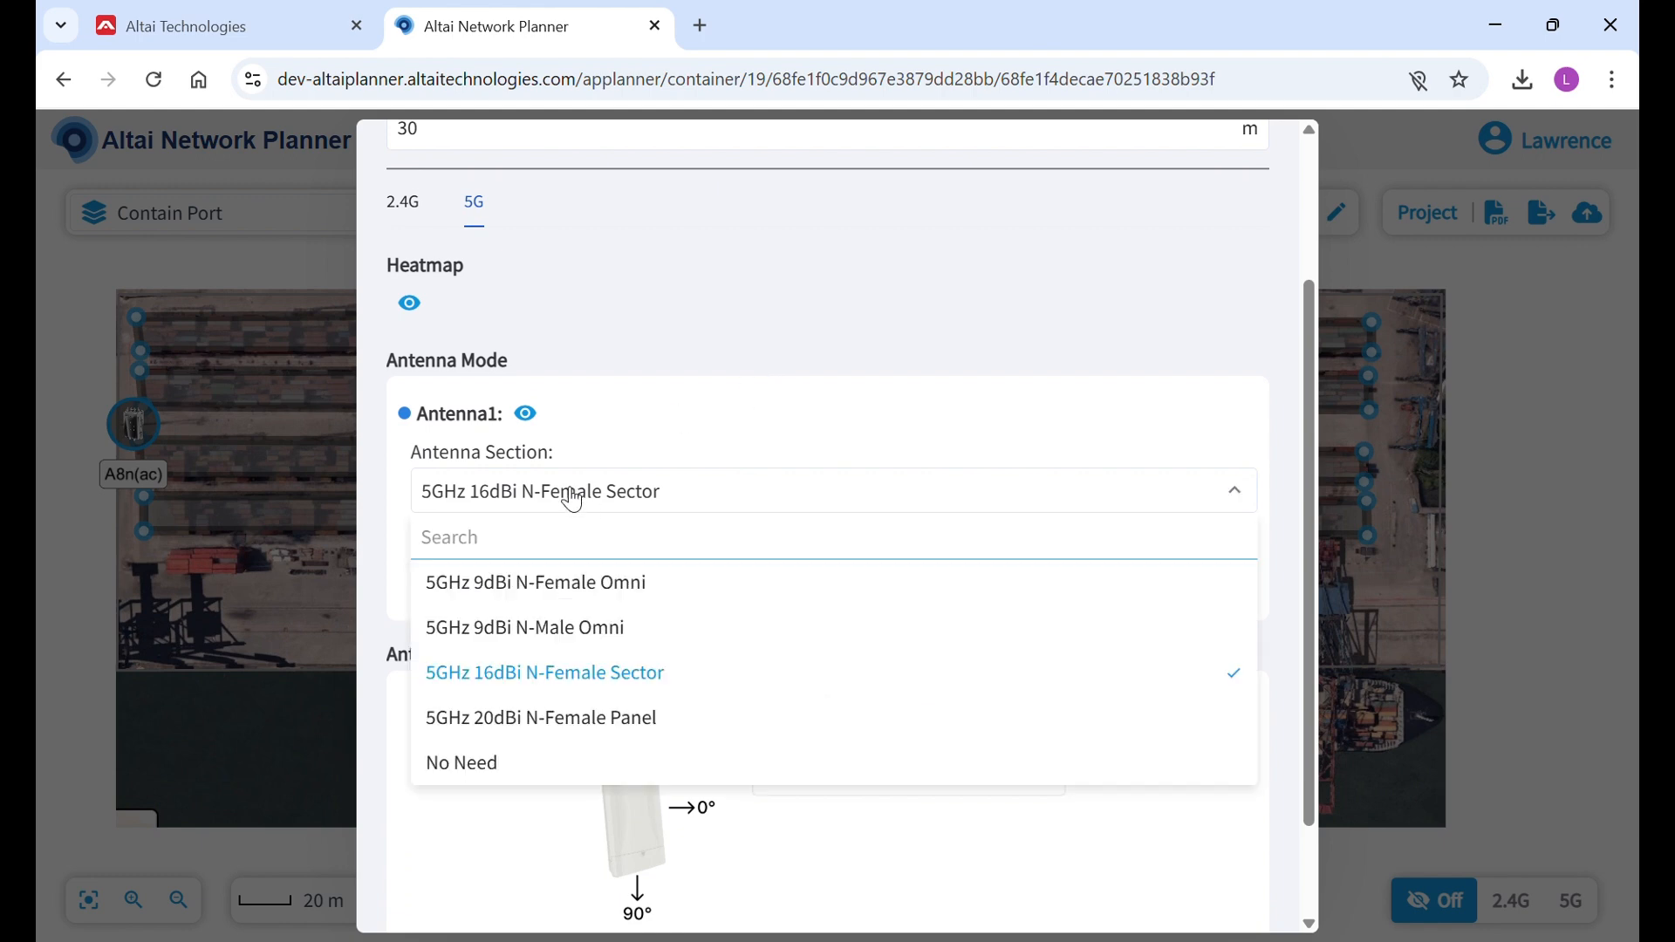
click(586, 683)
click(437, 576)
scroll(456, 486, down, 5)
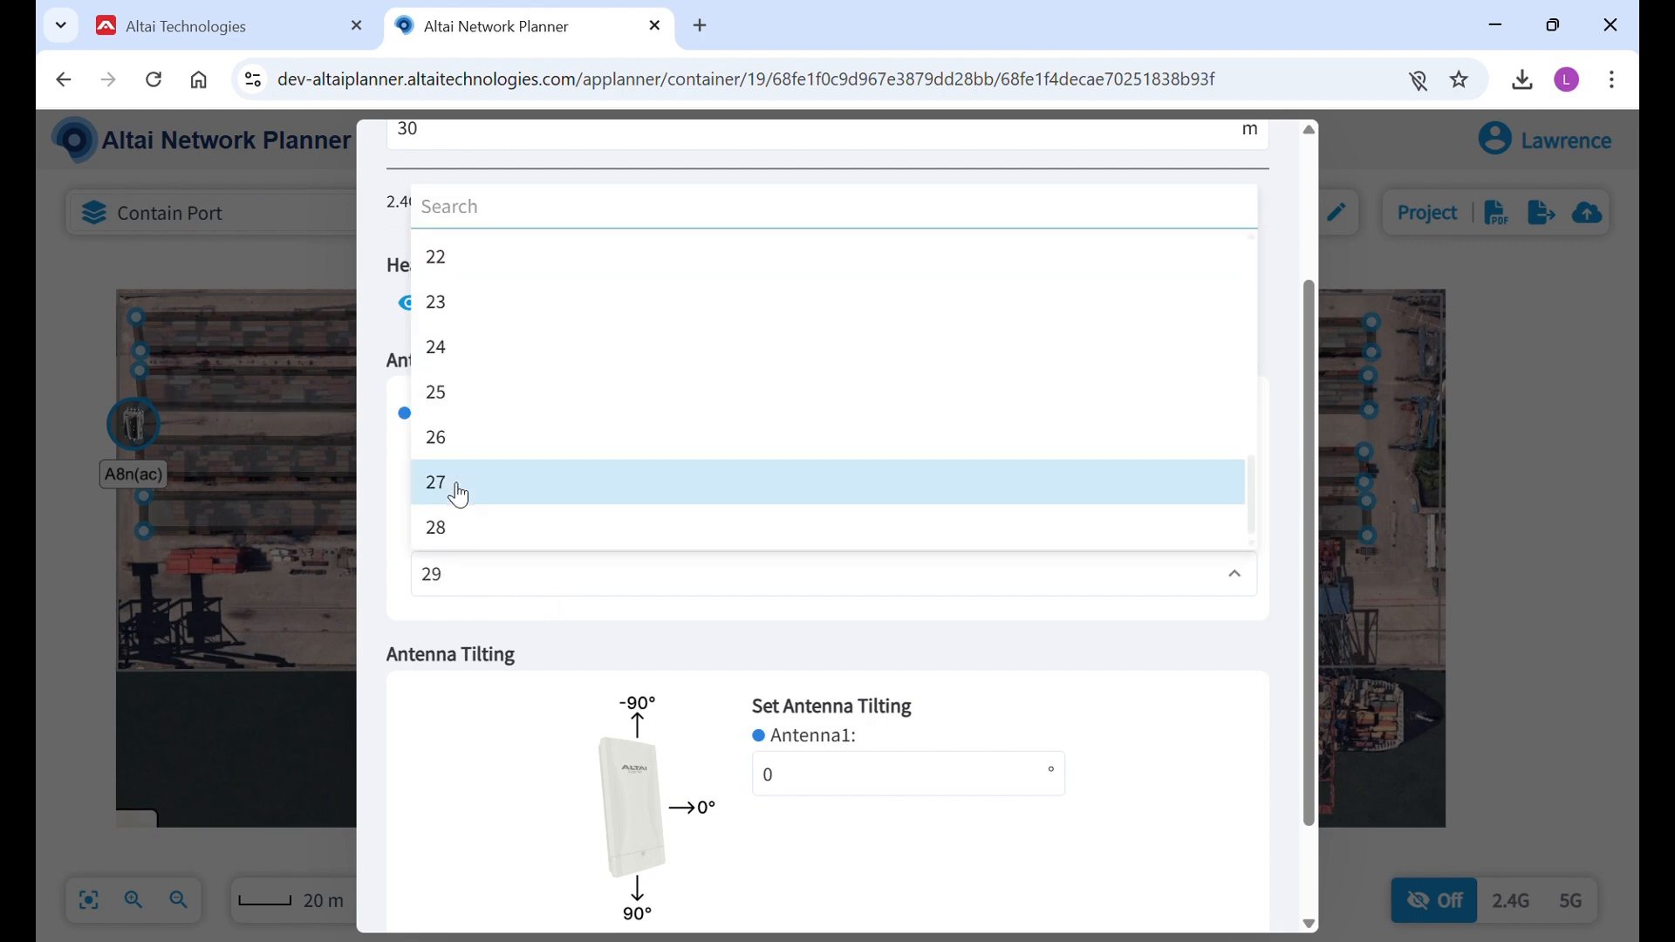
click(456, 490)
Set the 5G Antenna1 tilting to 18° and save the access point's settings.
scroll(1055, 684, down, 2)
drag(778, 653, 740, 648)
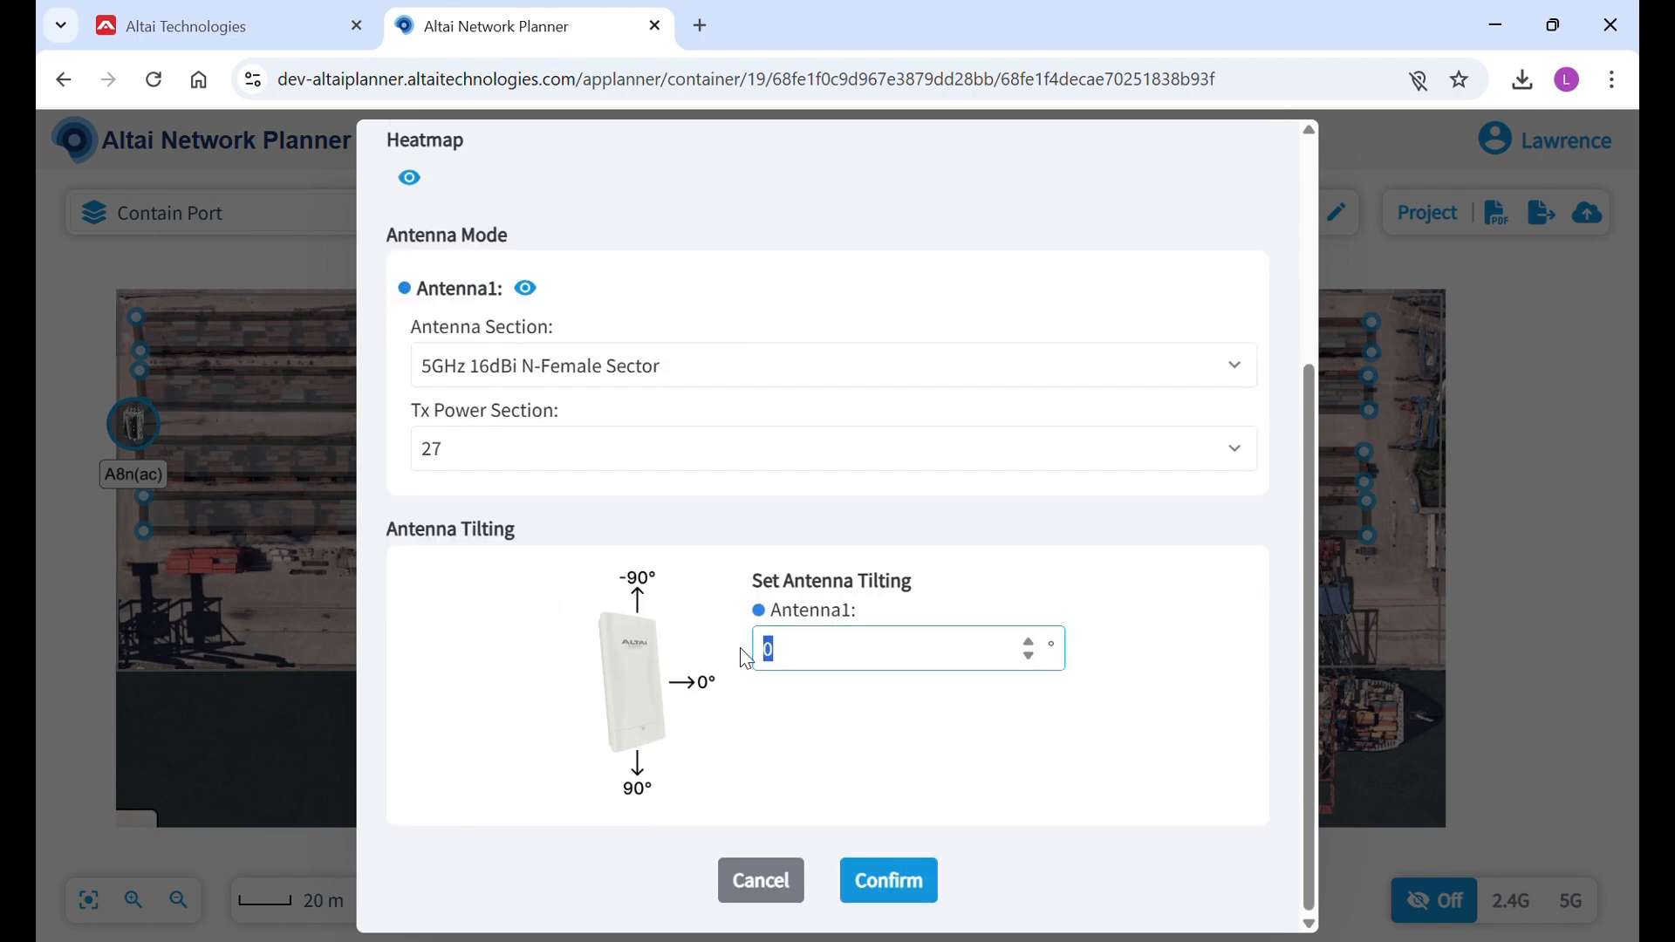
text(18)
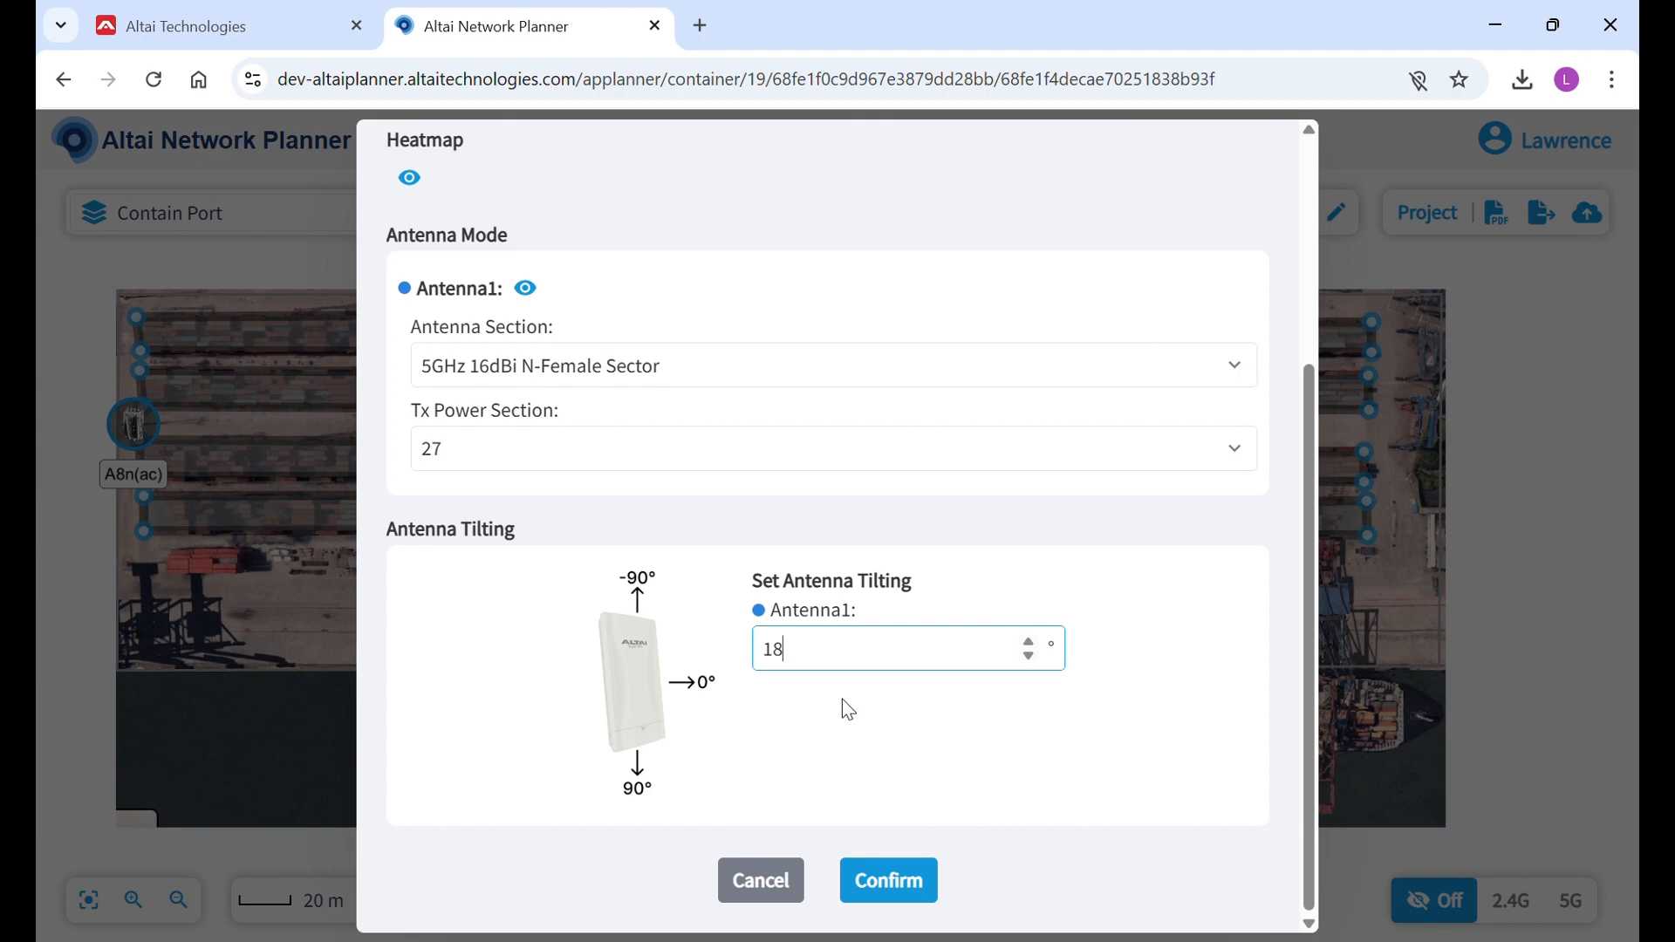
scroll(828, 449, up, 4)
scroll(829, 450, down, 4)
click(900, 875)
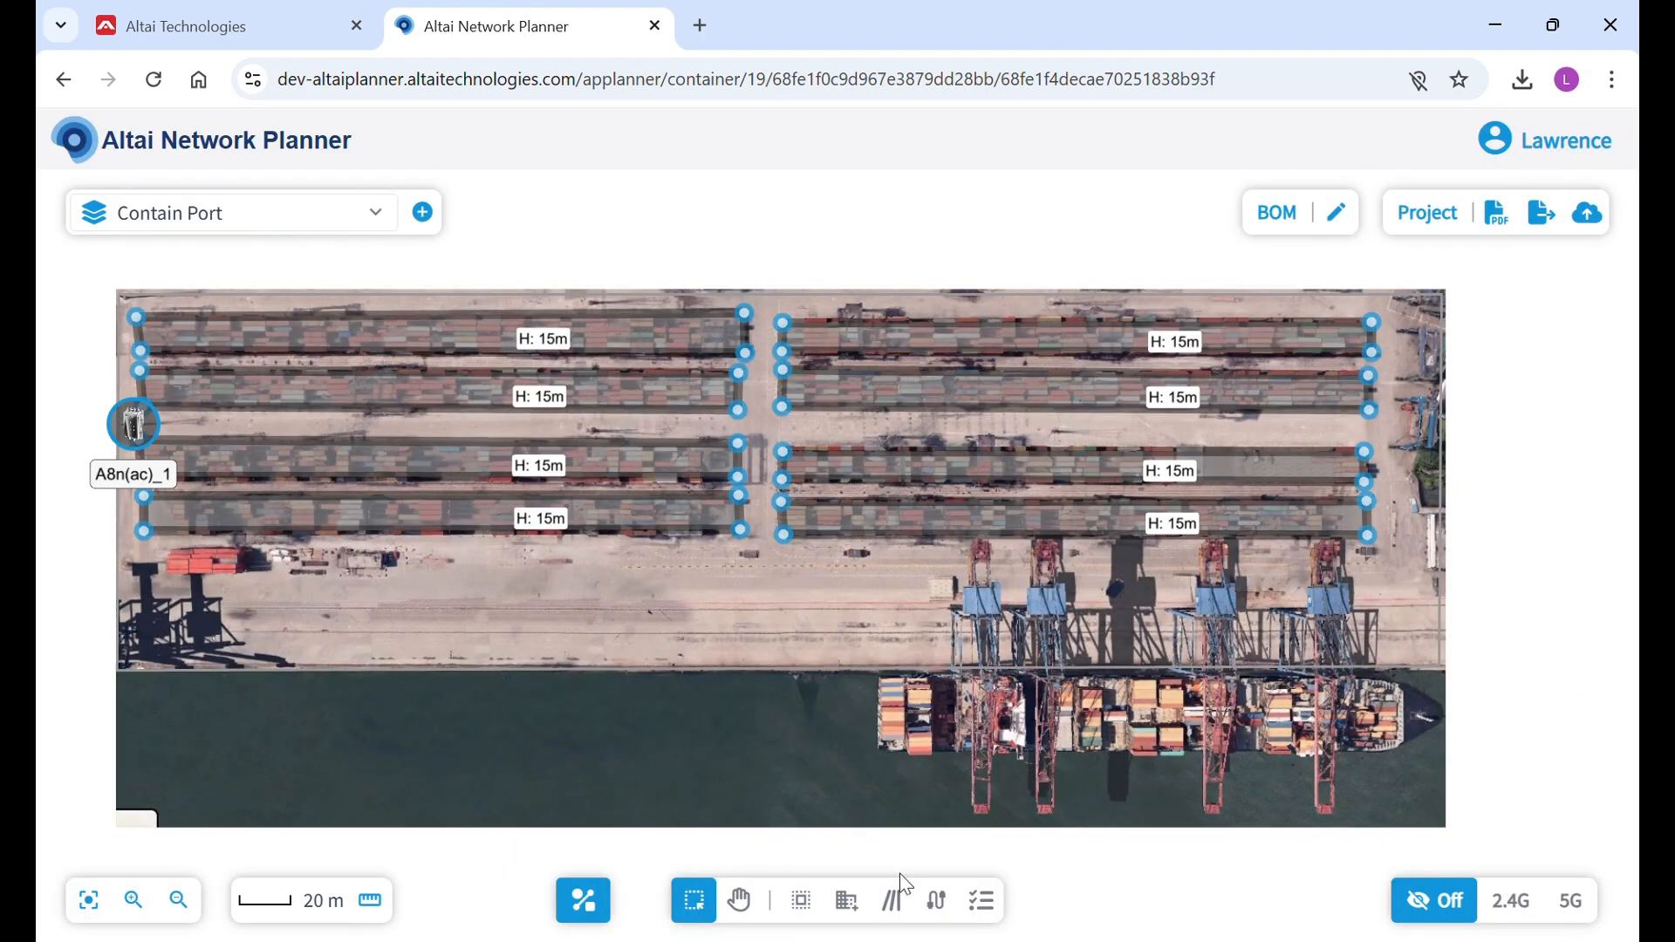
Duplicate A8n(ac)_1 and place the copy farther east in the same lane, between the second and third western container rows.
click(134, 424)
click(199, 382)
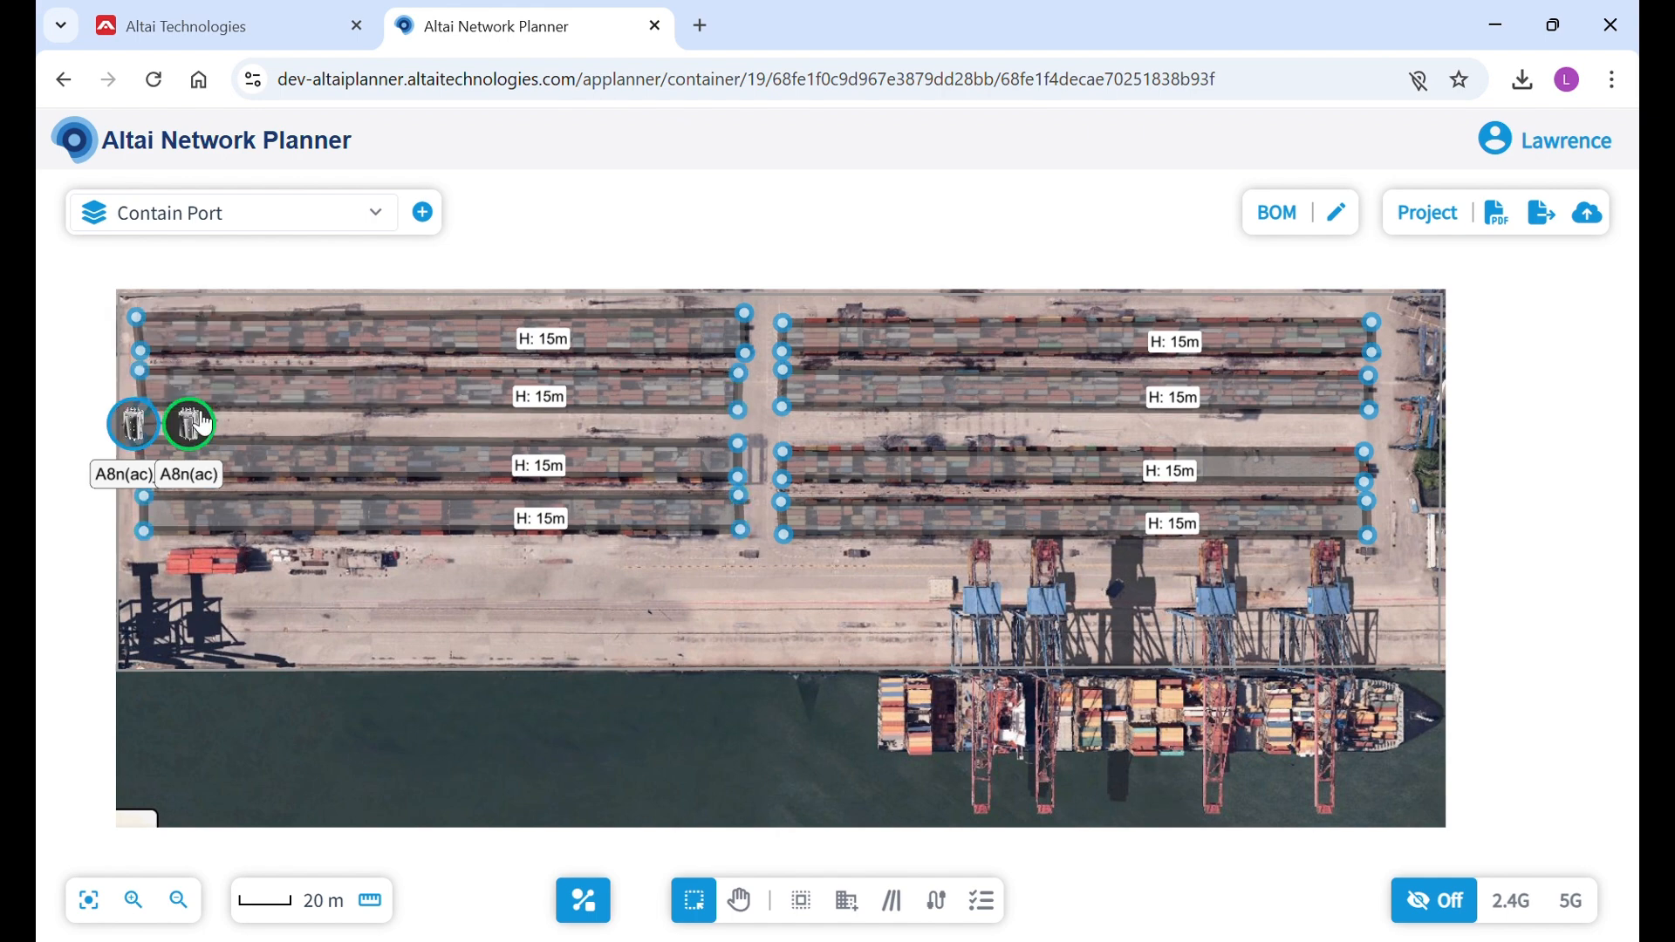
drag(202, 429, 367, 427)
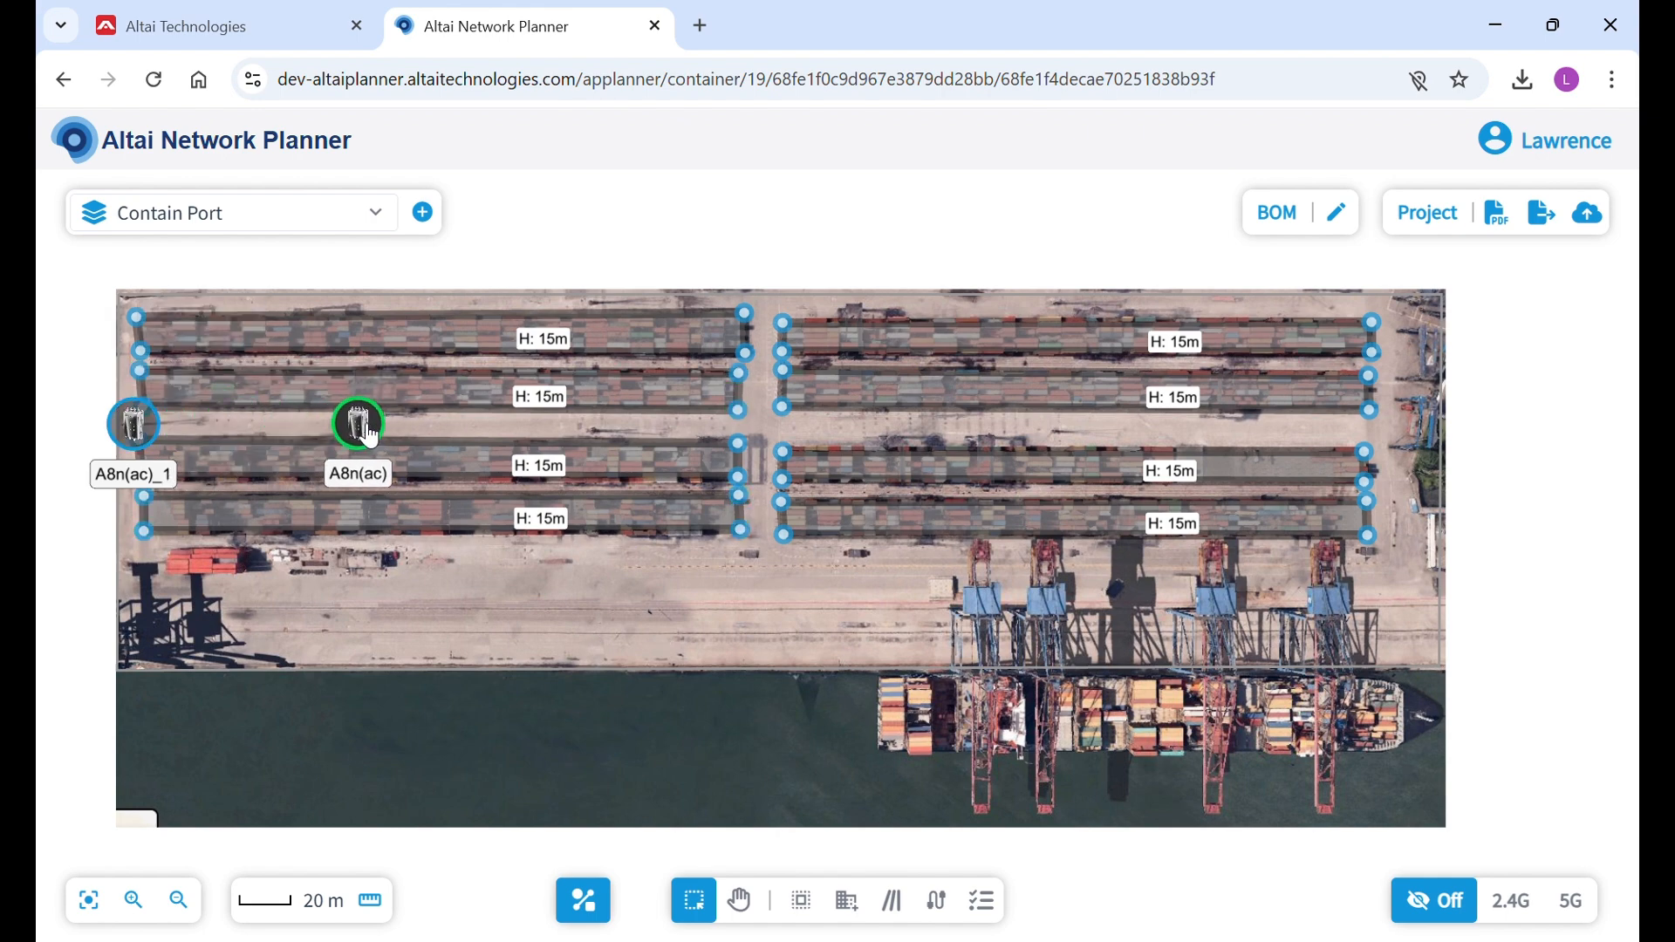
Rename the copied access point between the second and third western container rows as A8n(ac)_2, review its radio settings and save.
click(378, 382)
click(501, 252)
text(A8n(ac)_2)
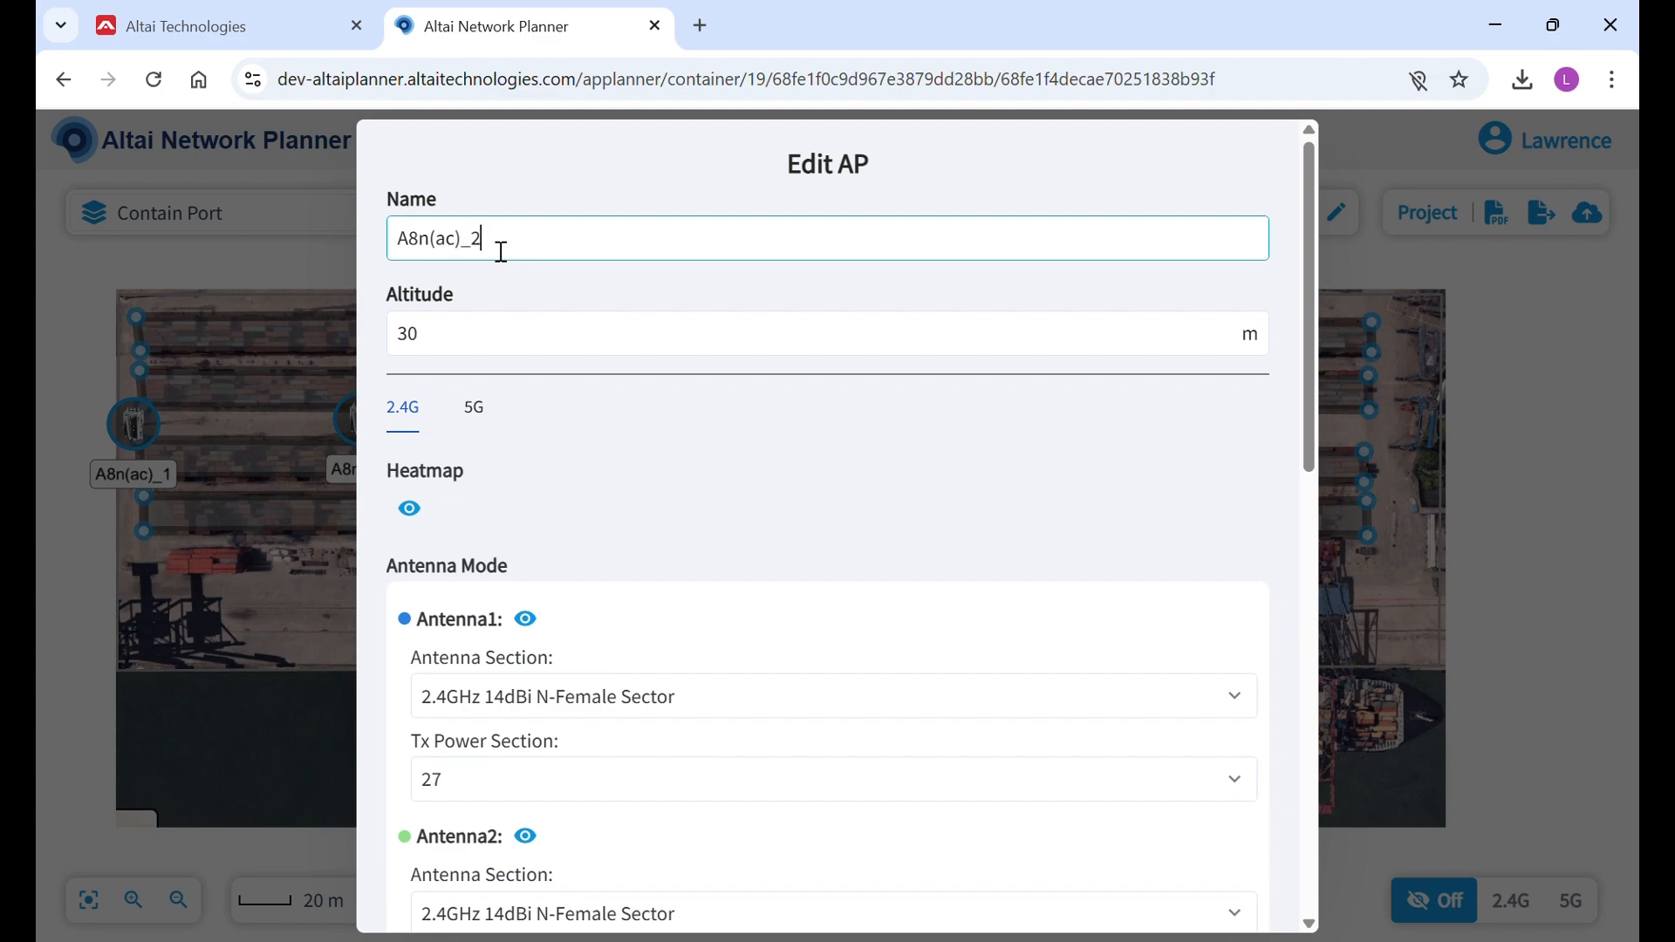
scroll(759, 427, down, 10)
scroll(735, 592, up, 5)
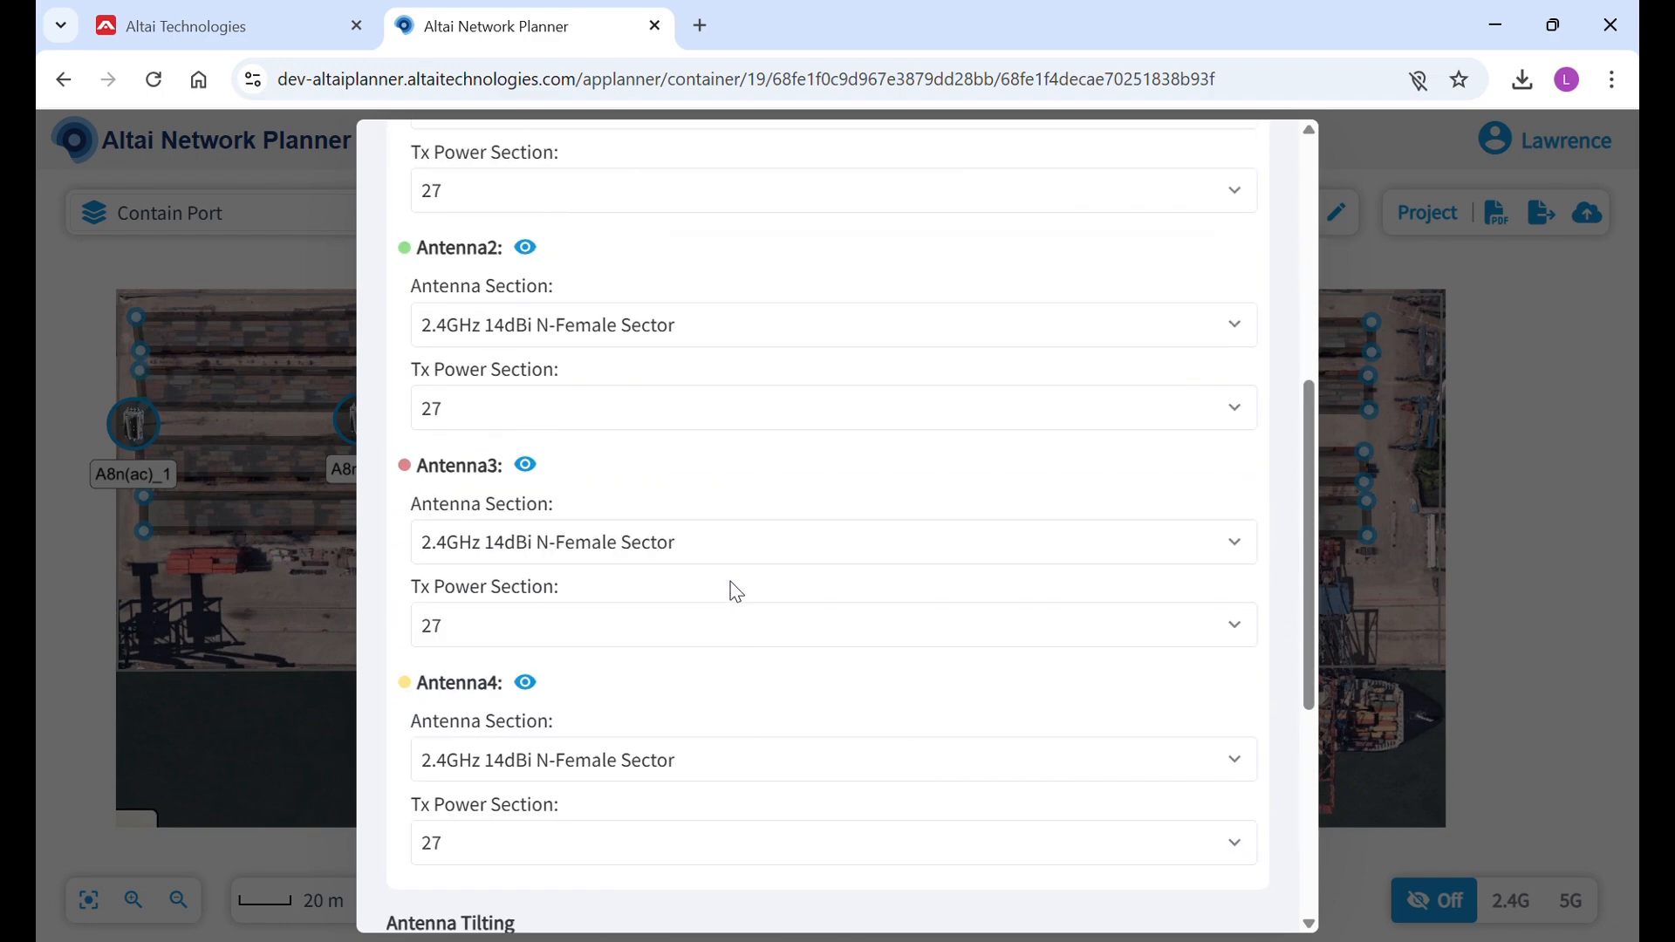
scroll(735, 592, up, 5)
click(476, 284)
scroll(485, 479, down, 5)
click(887, 882)
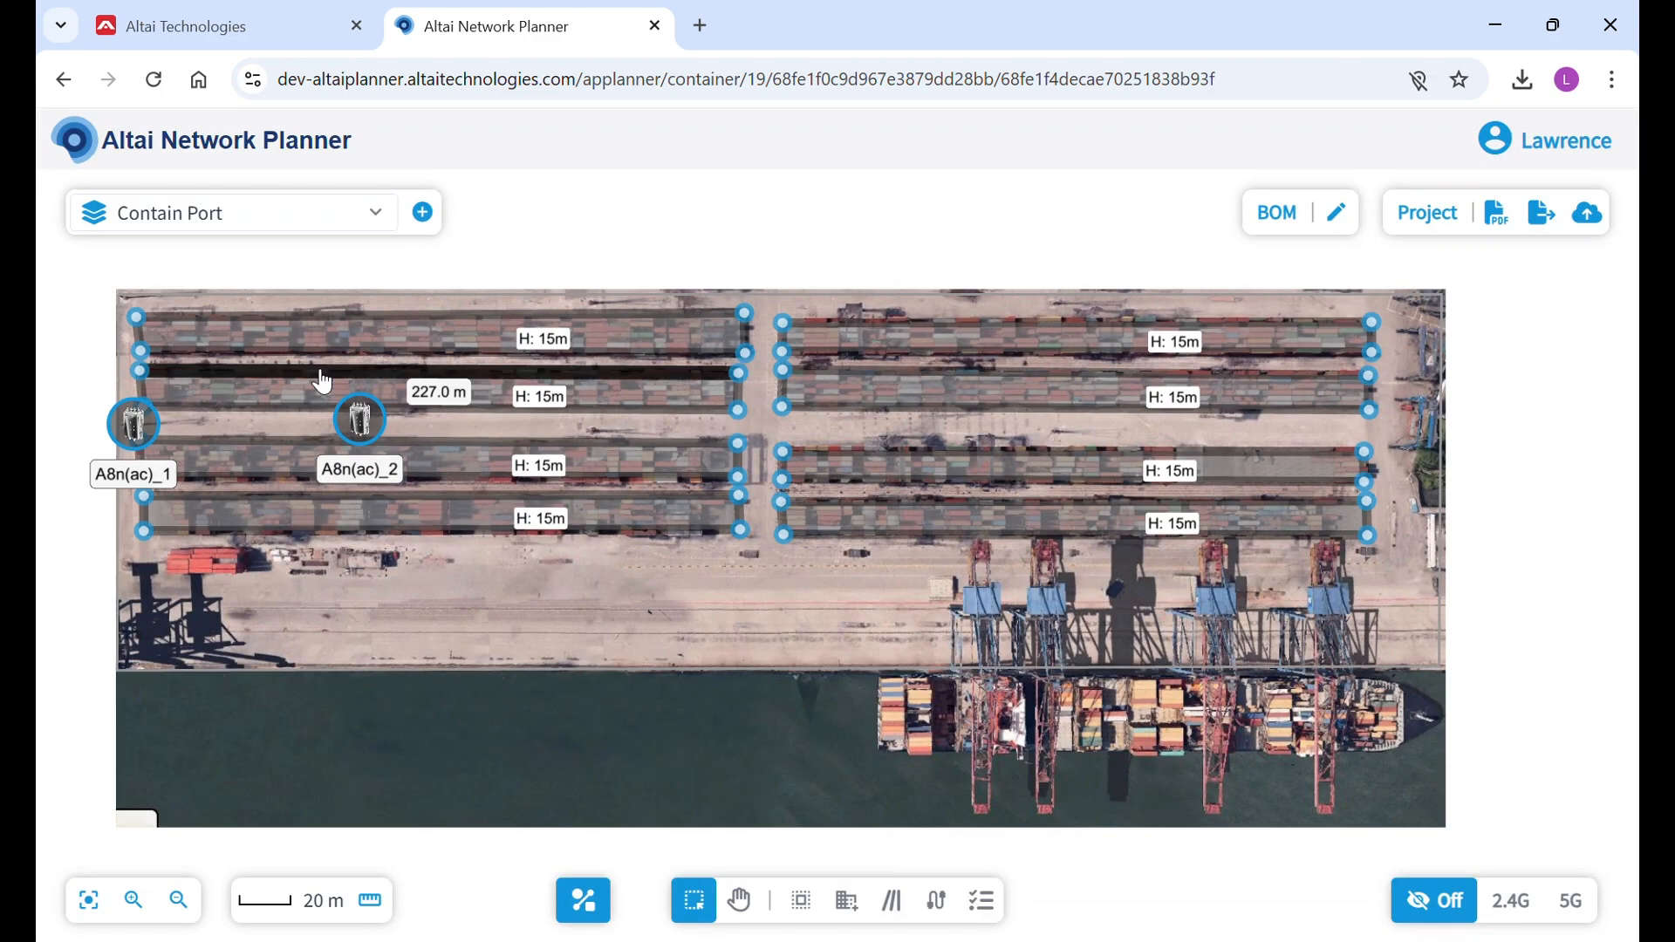
click(378, 448)
click(437, 393)
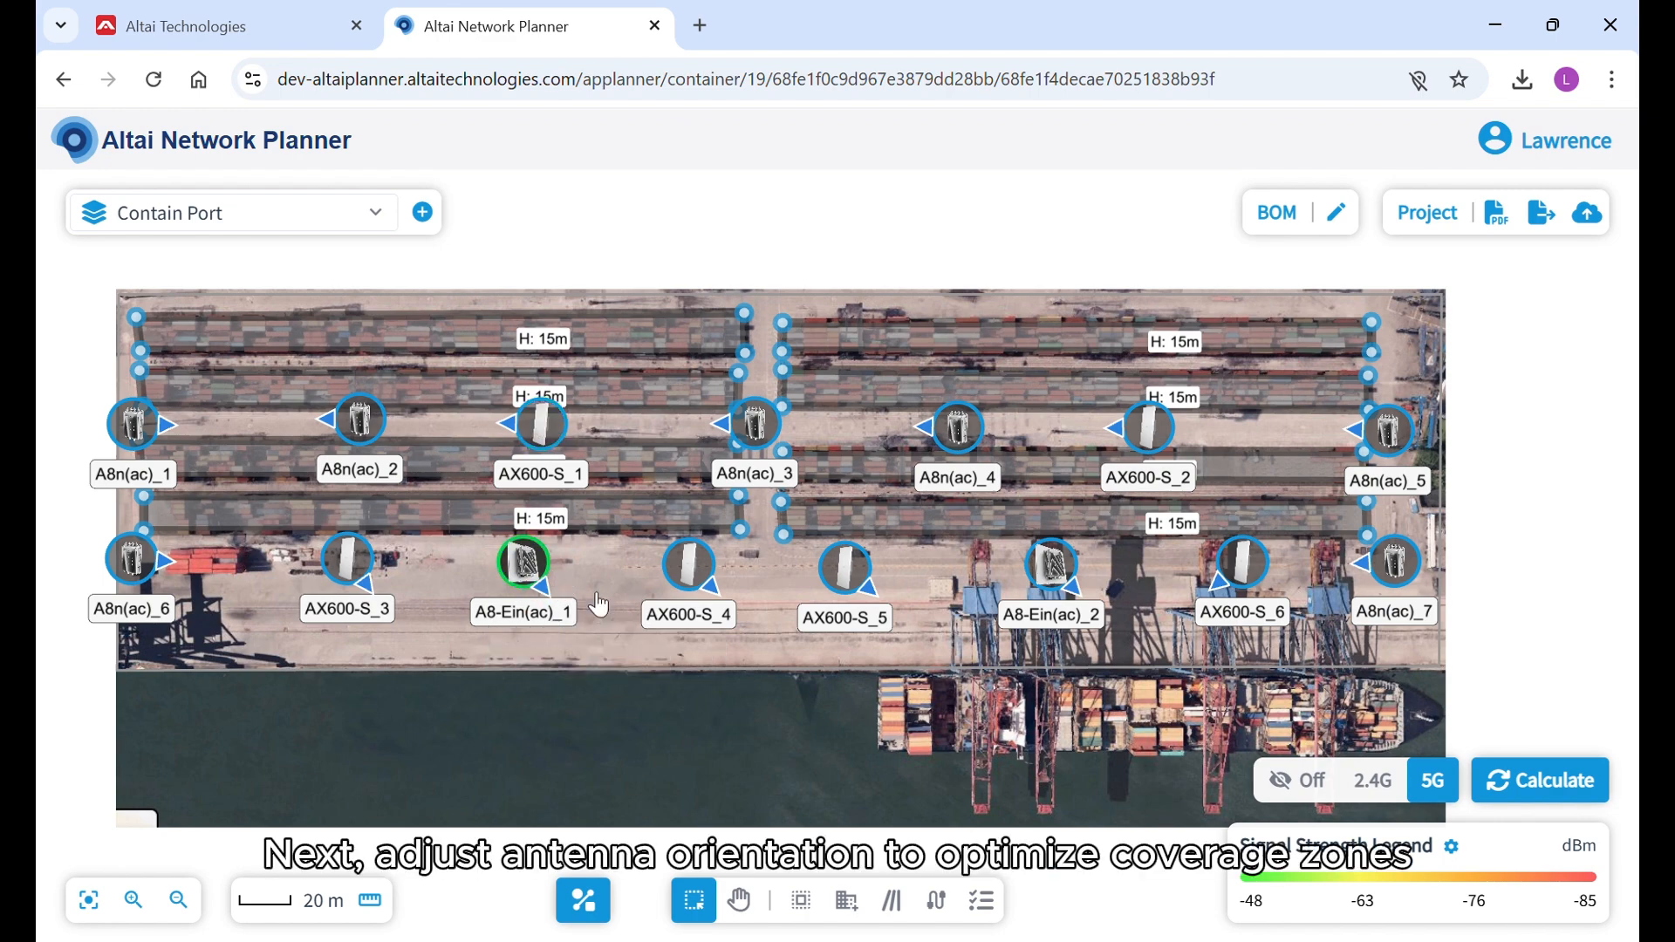
Calculate the 2.4G signal strength heatmap for the whole port.
click(1390, 789)
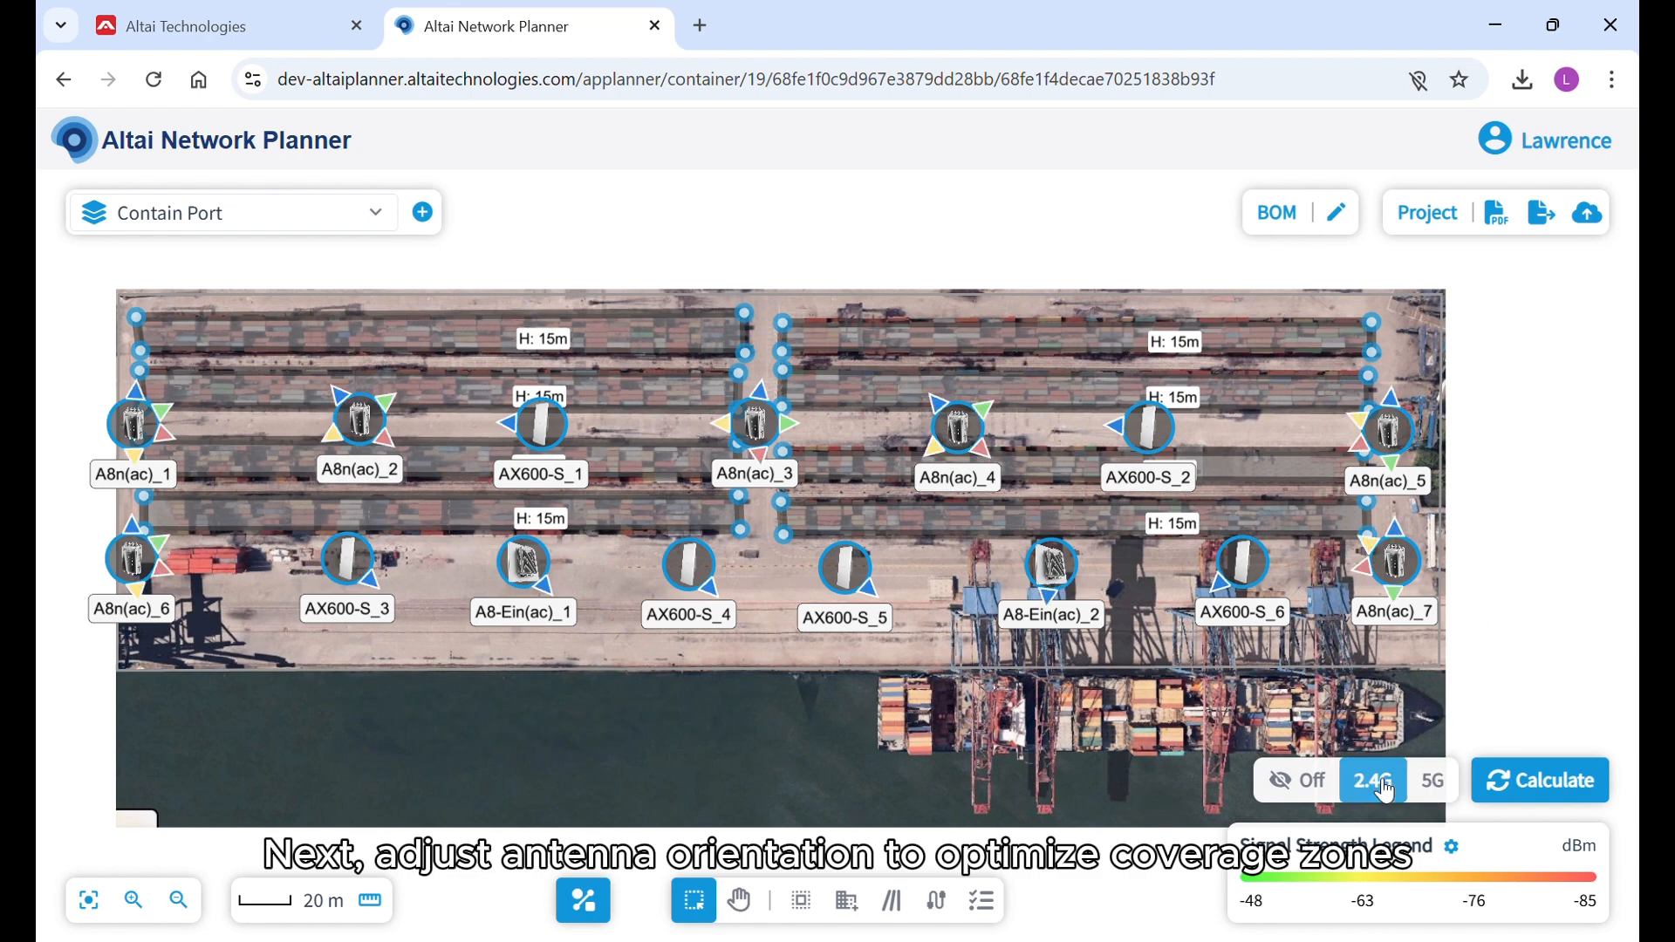
click(1512, 792)
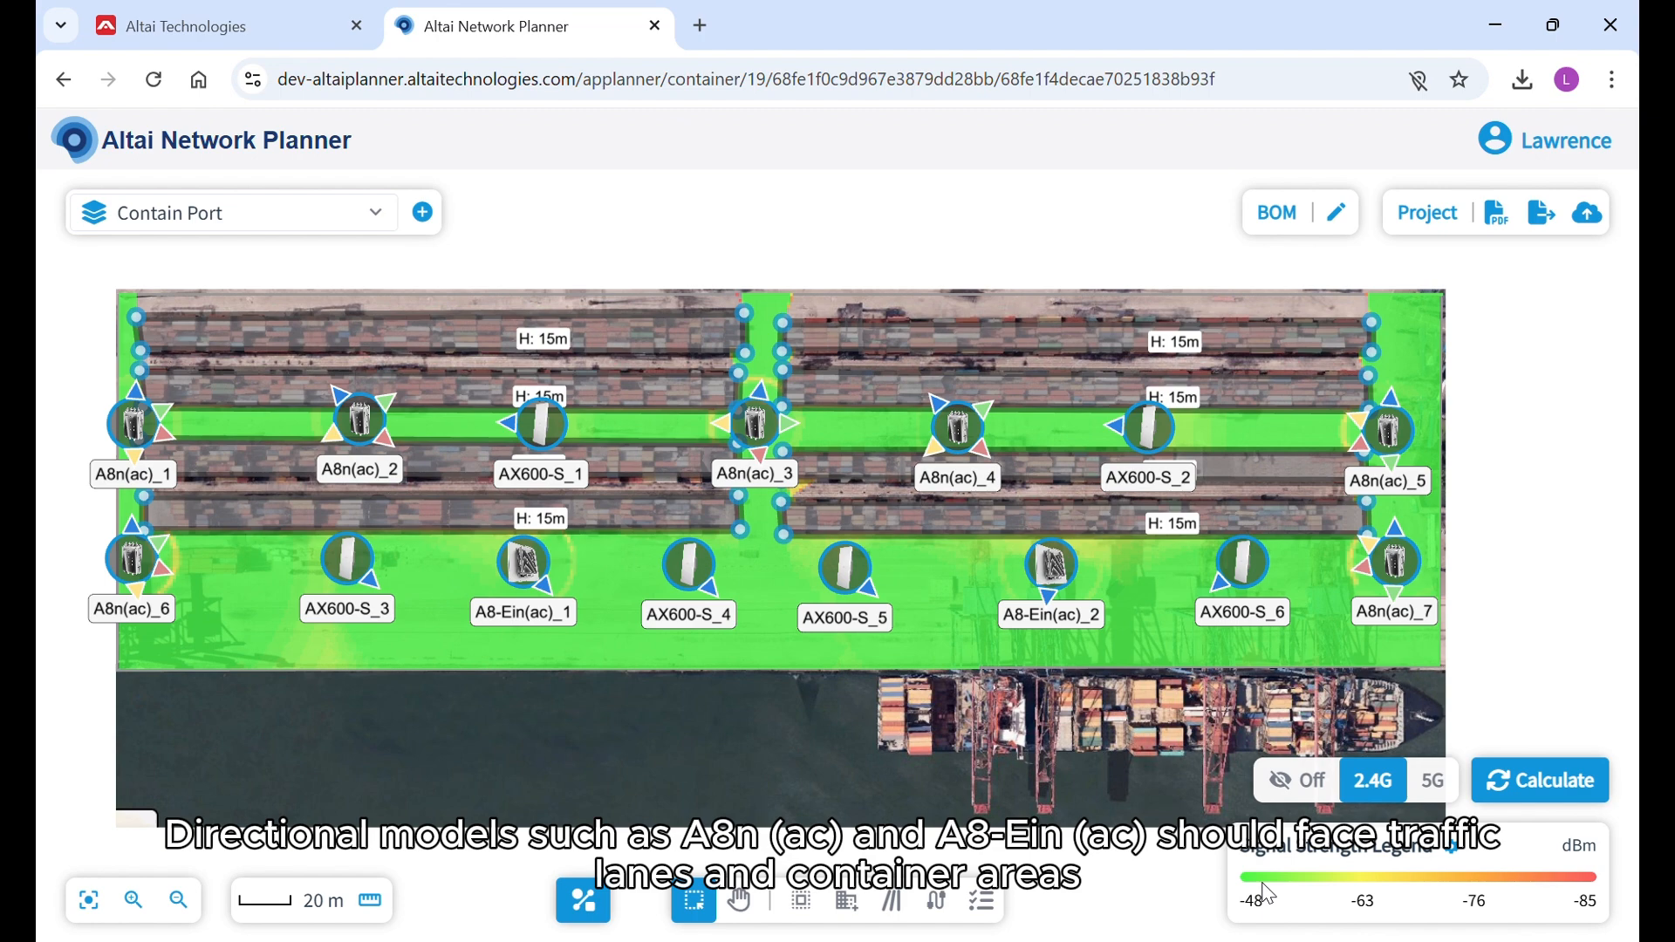
Rotate A8-Ein(ac)_2's 5G antenna slightly farther toward the south and recalculate the 5G heatmap.
click(1434, 780)
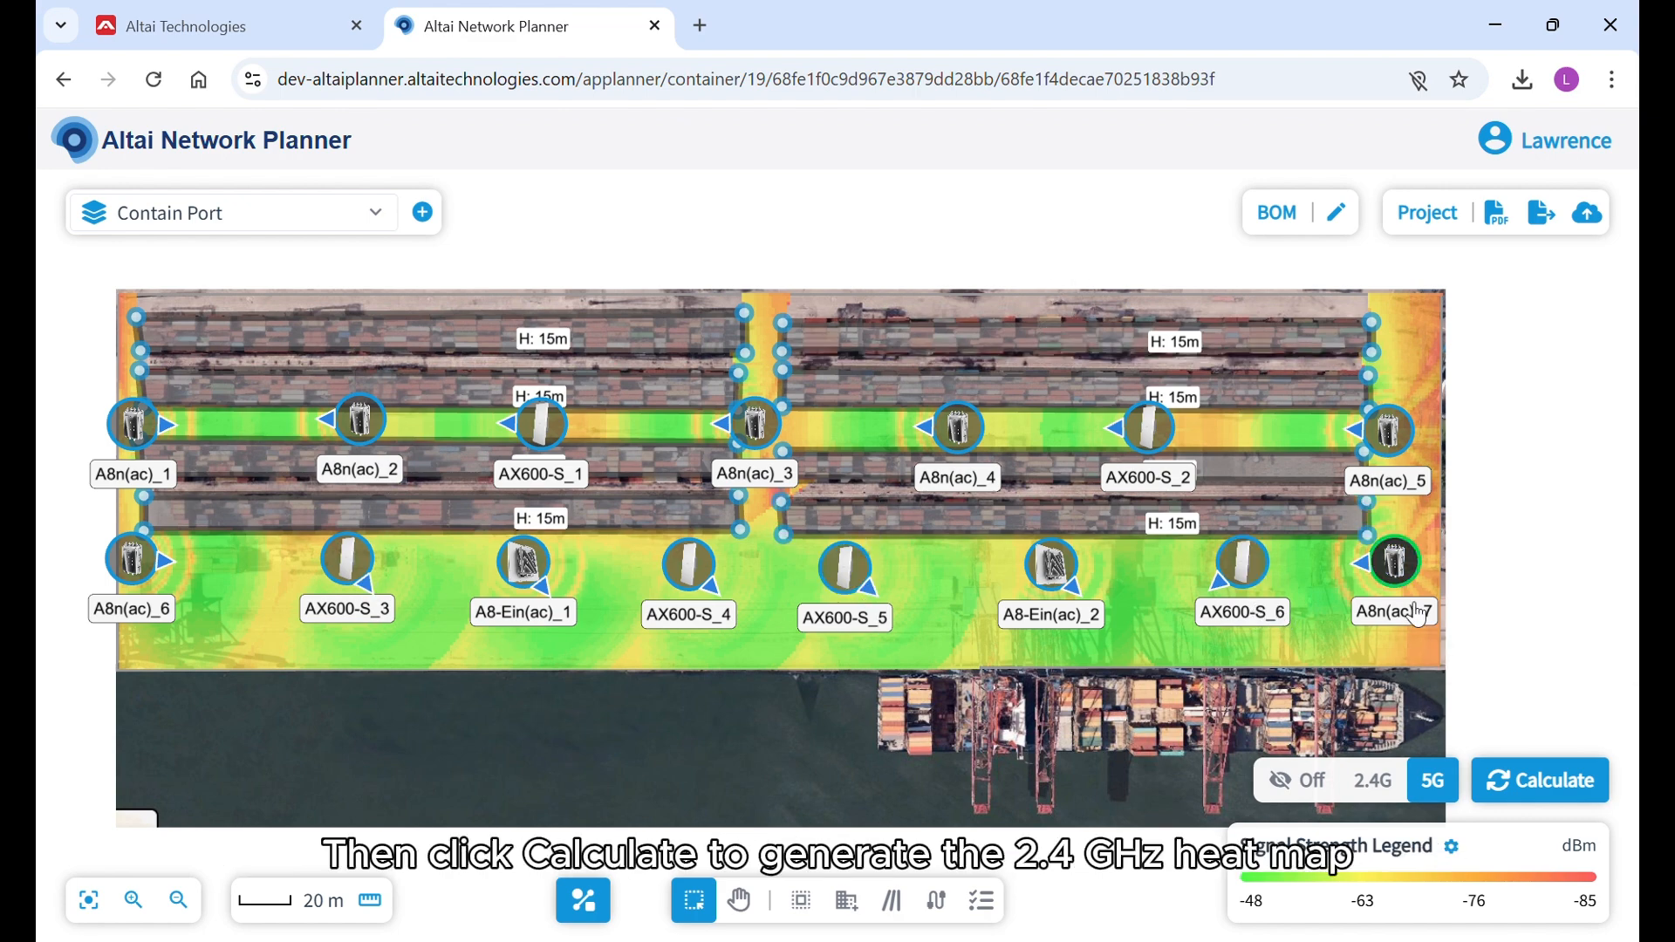
mouse_move(1418, 615)
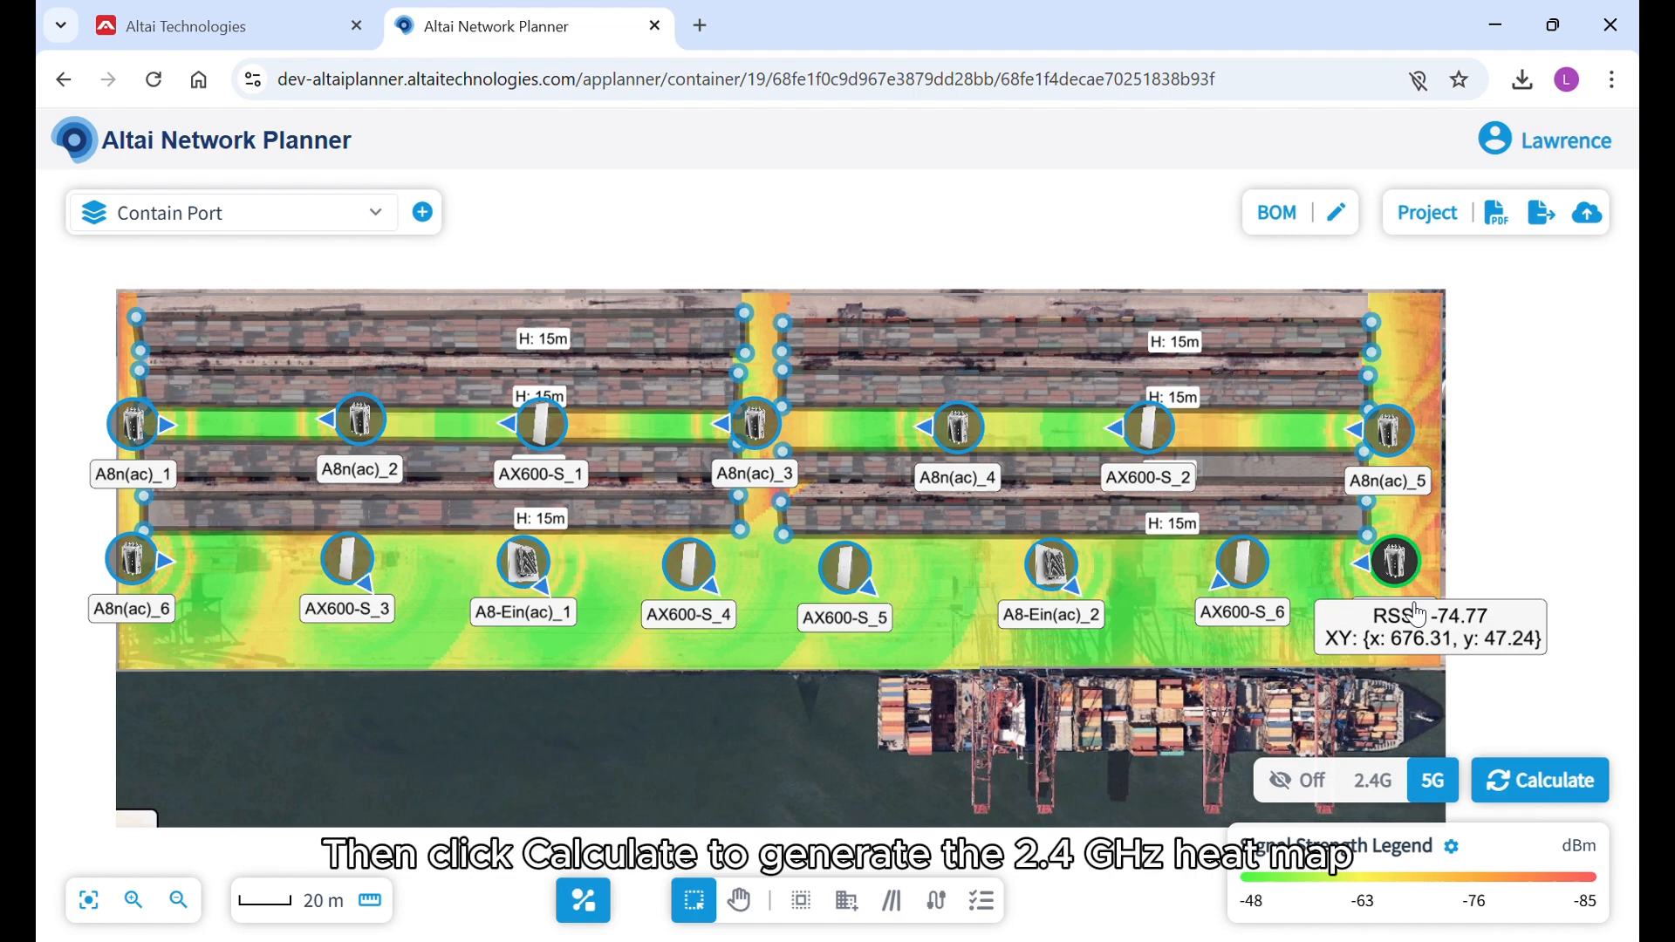
click(1072, 594)
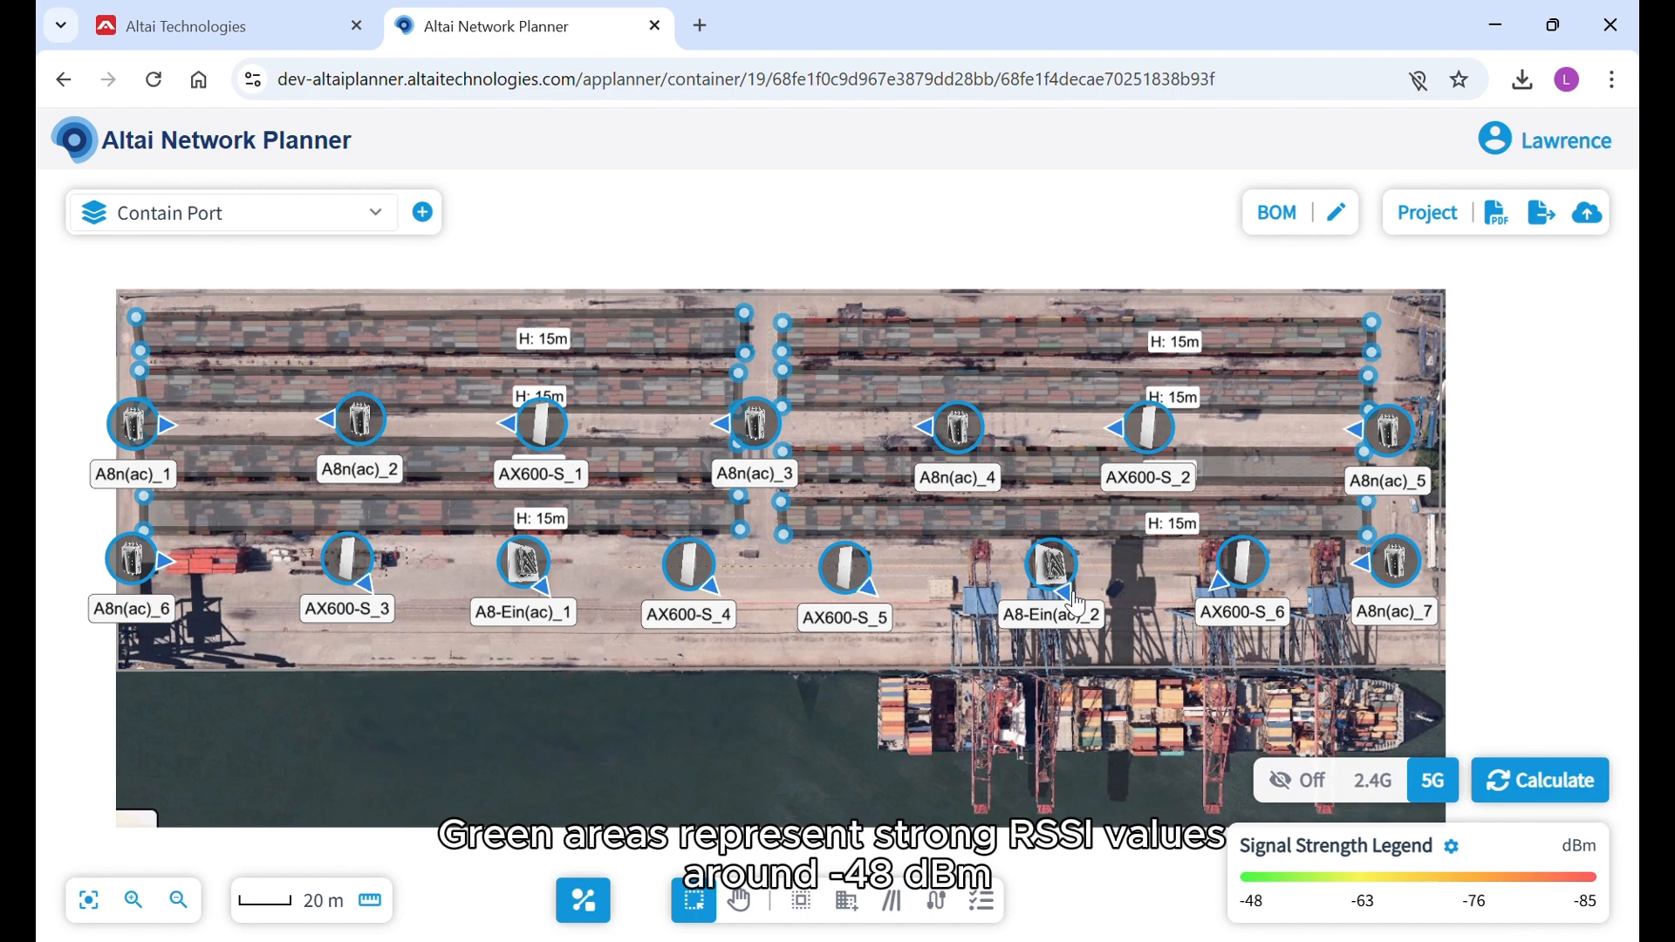
click(1526, 772)
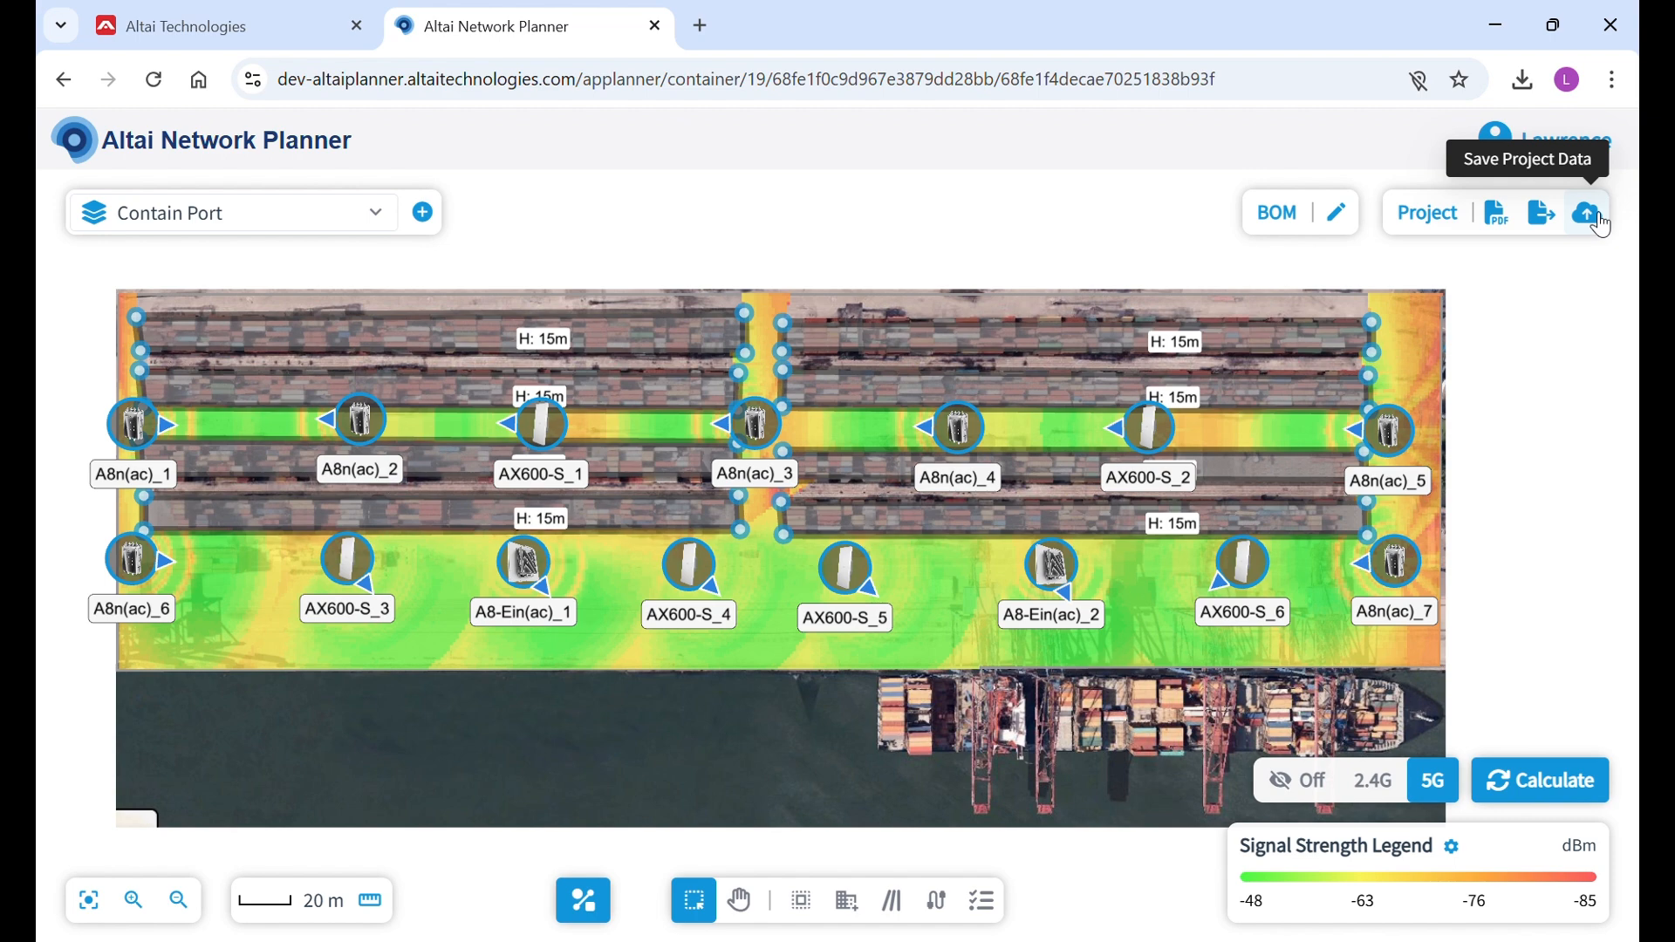
Open the BOM for editing and review its access point list and the power source options of A8-Ein(ac)_1.
click(1341, 214)
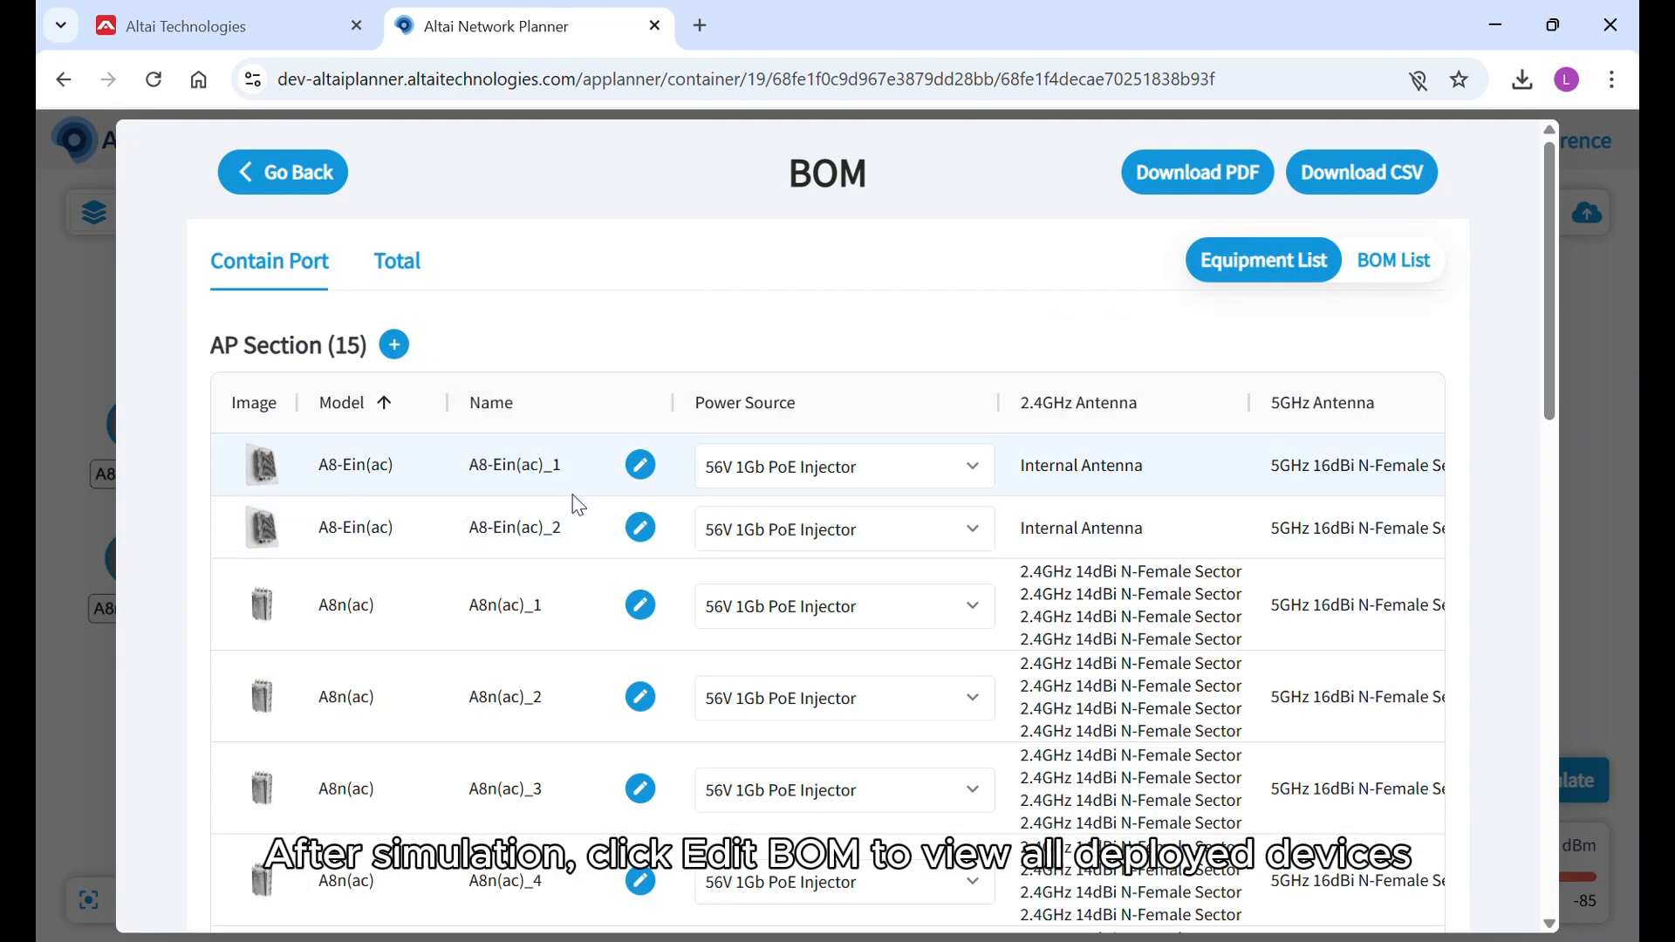
scroll(494, 494, down, 8)
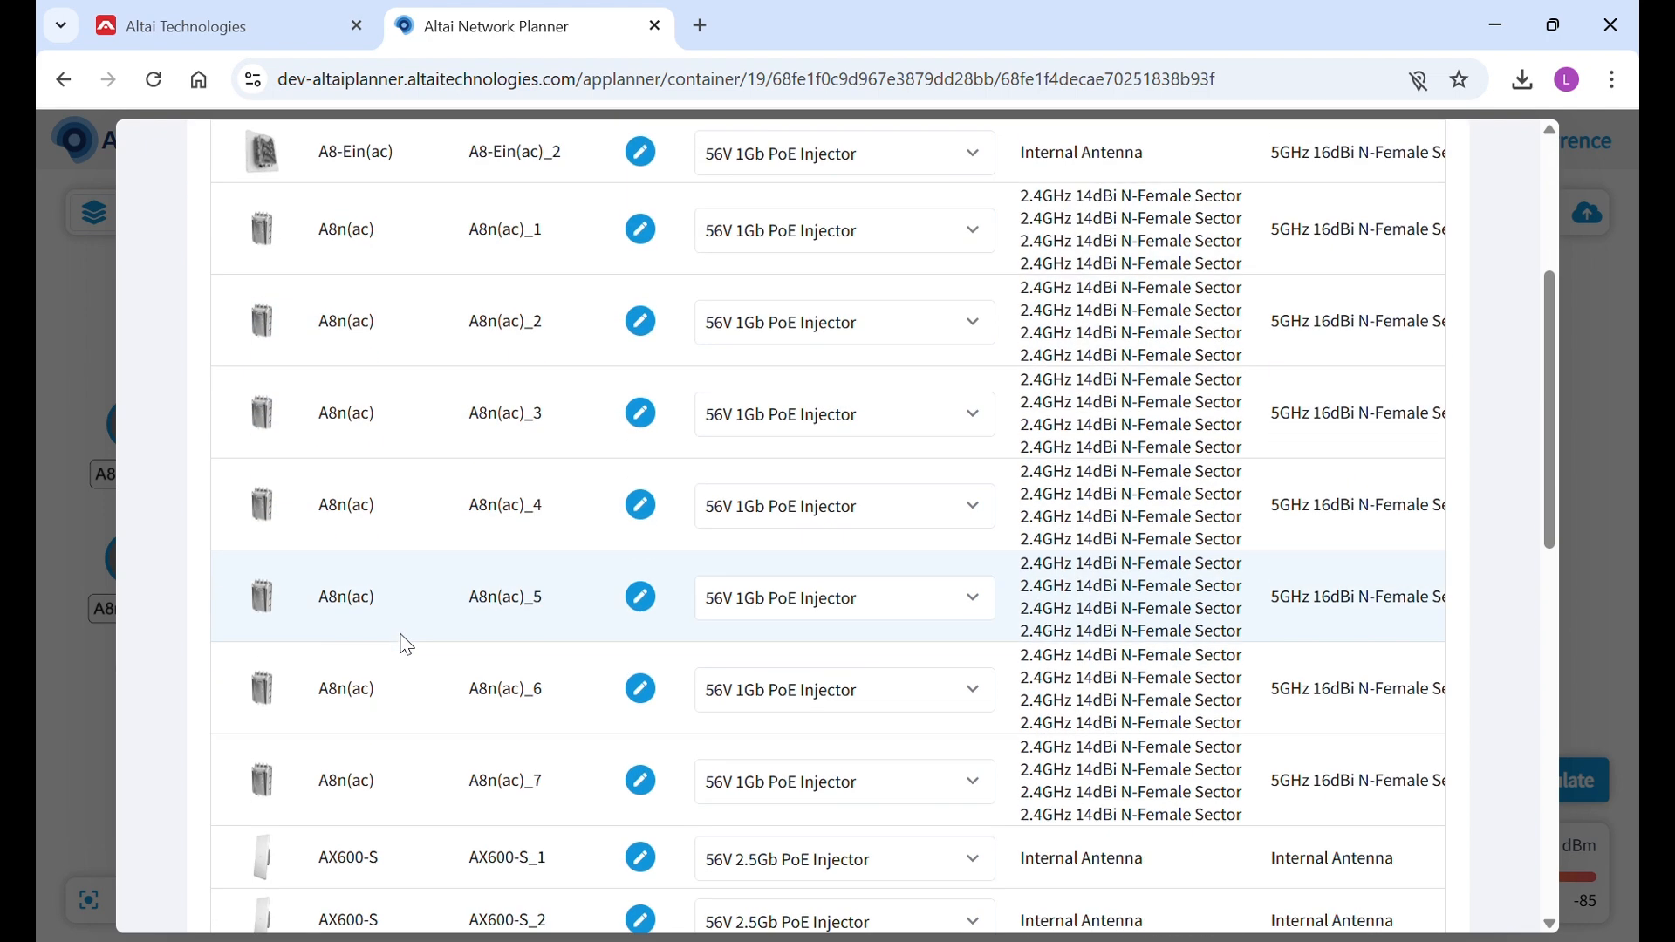
scroll(527, 643, up, 8)
click(973, 467)
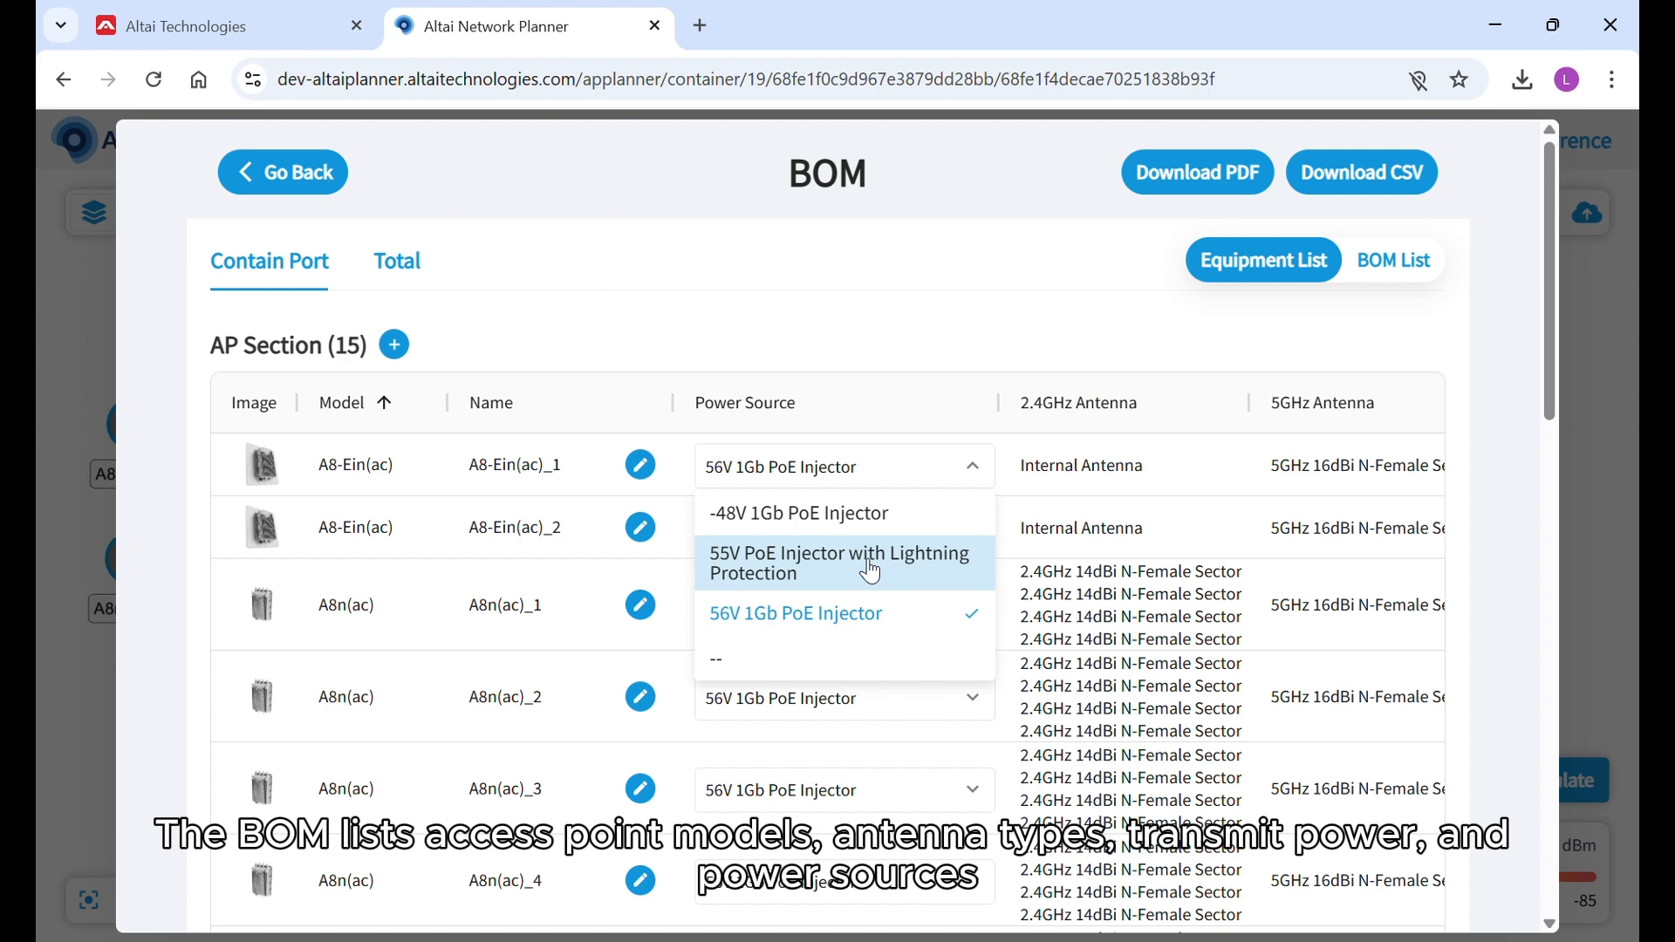
click(977, 303)
Look through the PoE switch models available for the BOM's Switch Section without adding any.
scroll(978, 306, down, 6)
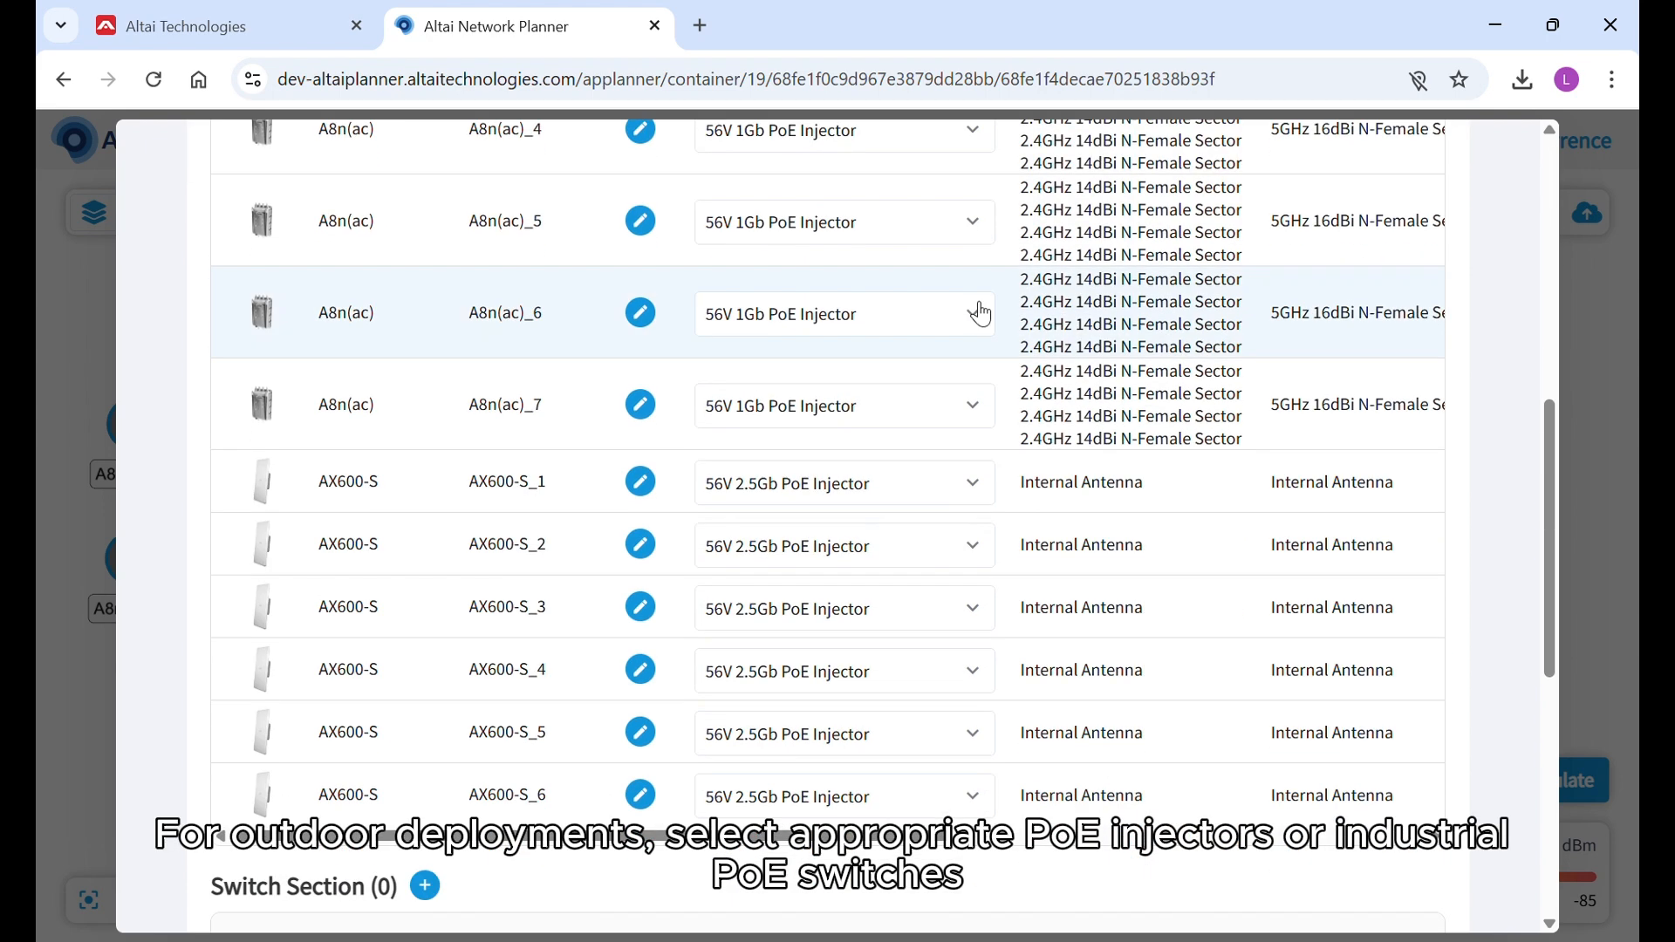
scroll(980, 312, down, 7)
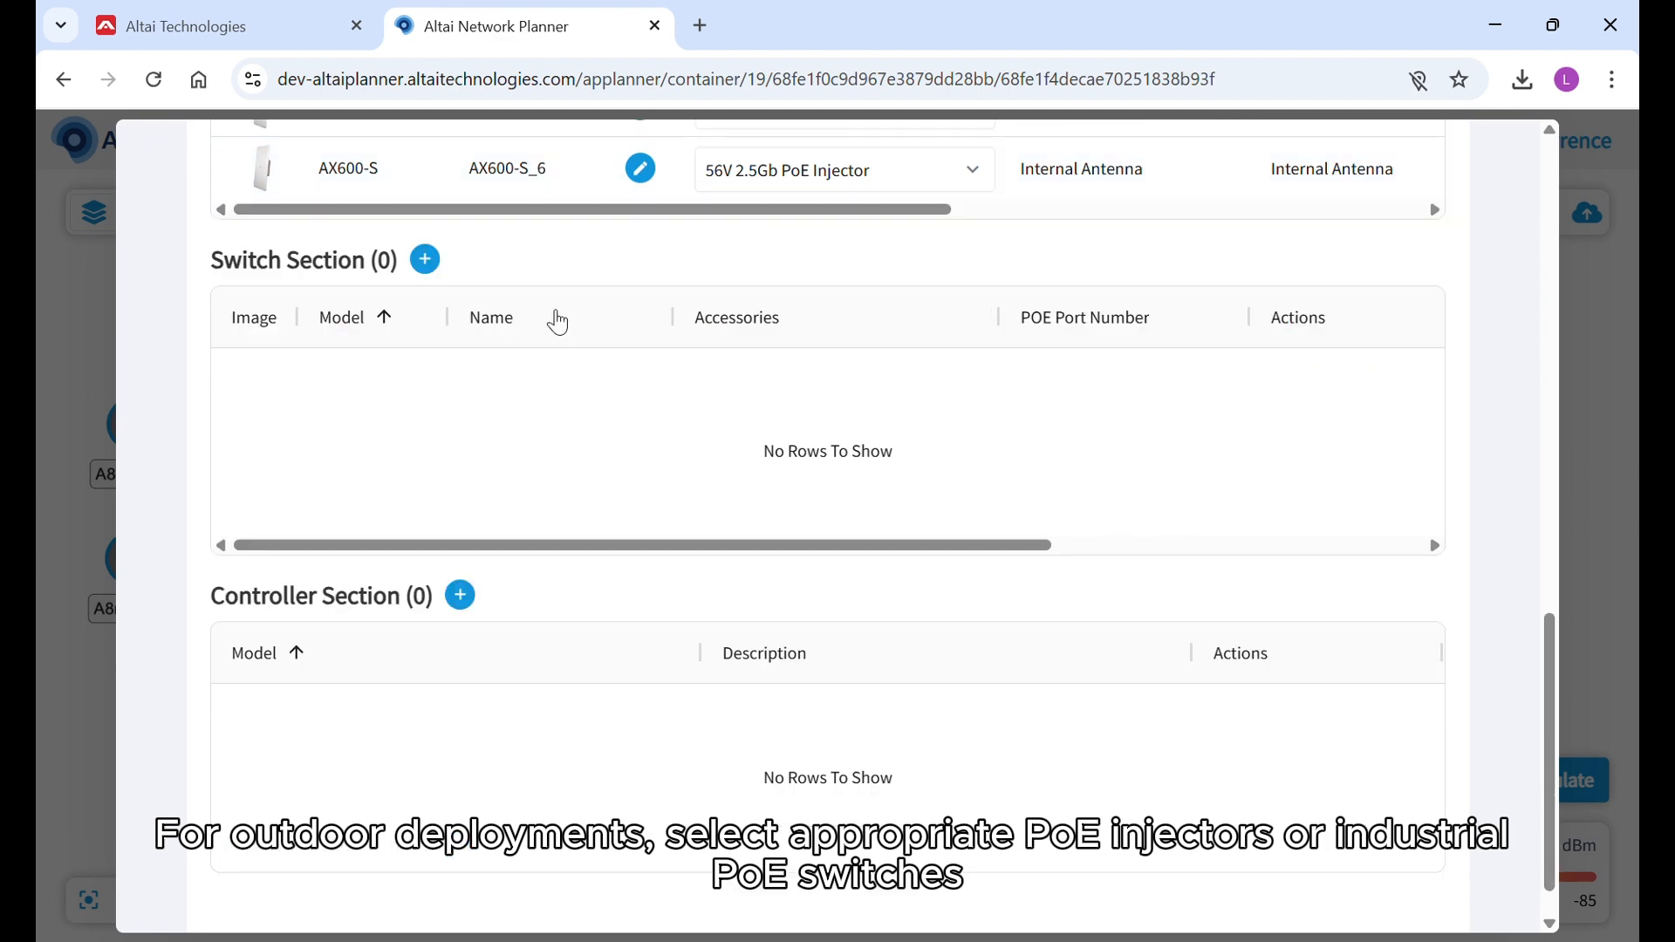
click(424, 259)
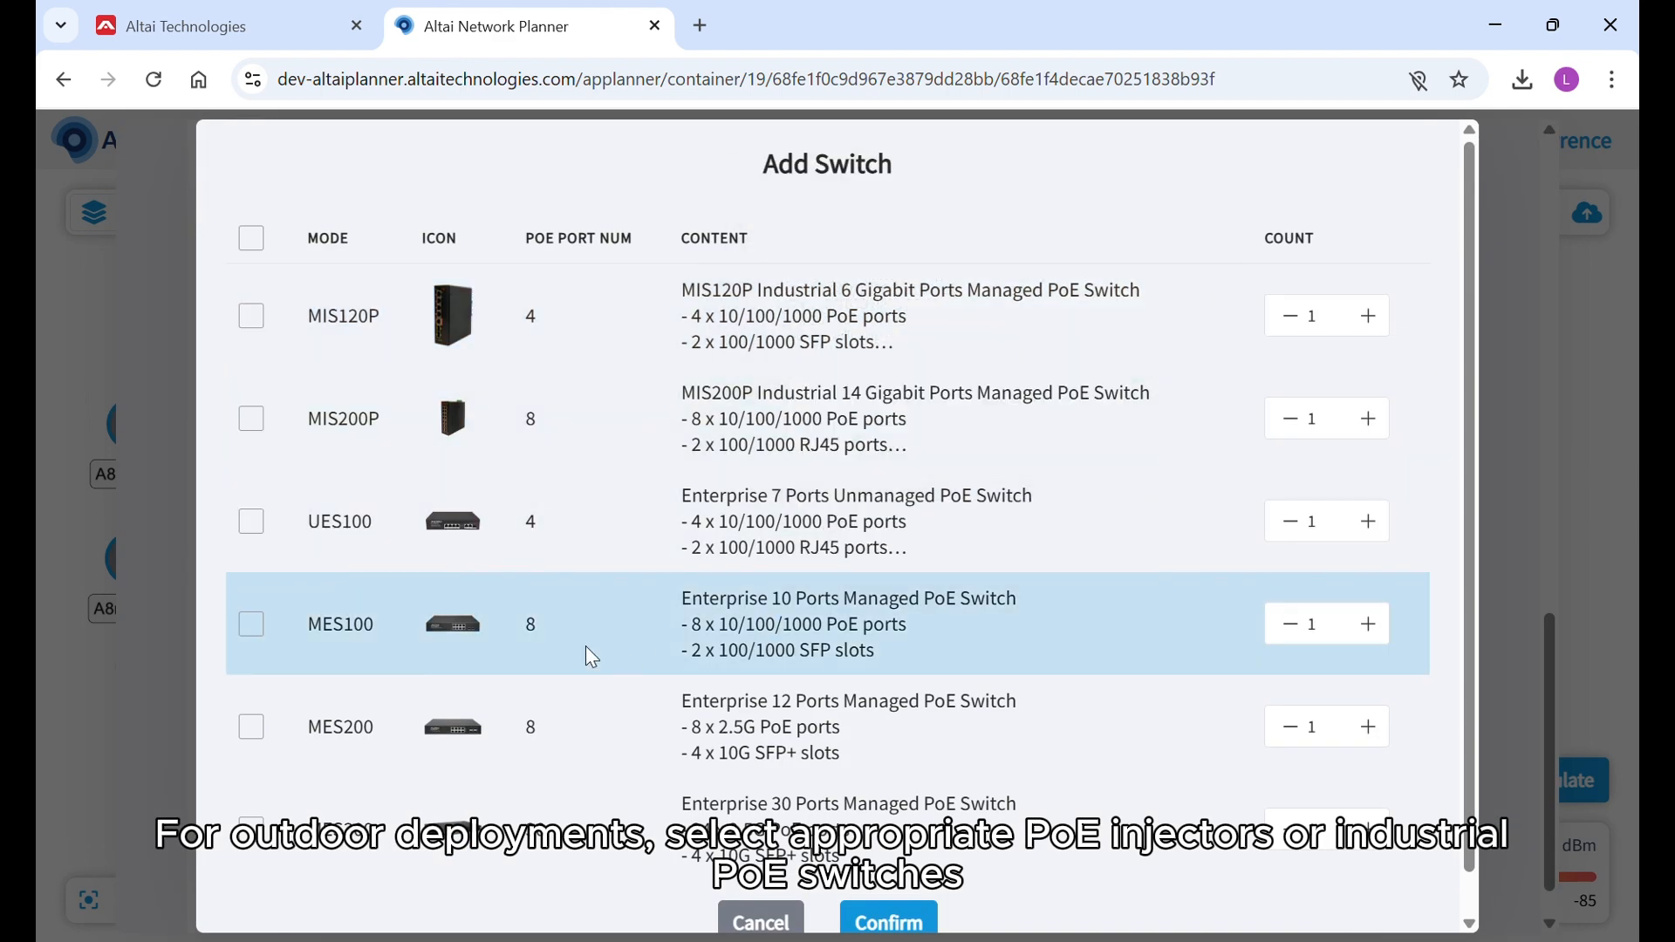
scroll(567, 631, down, 2)
click(758, 878)
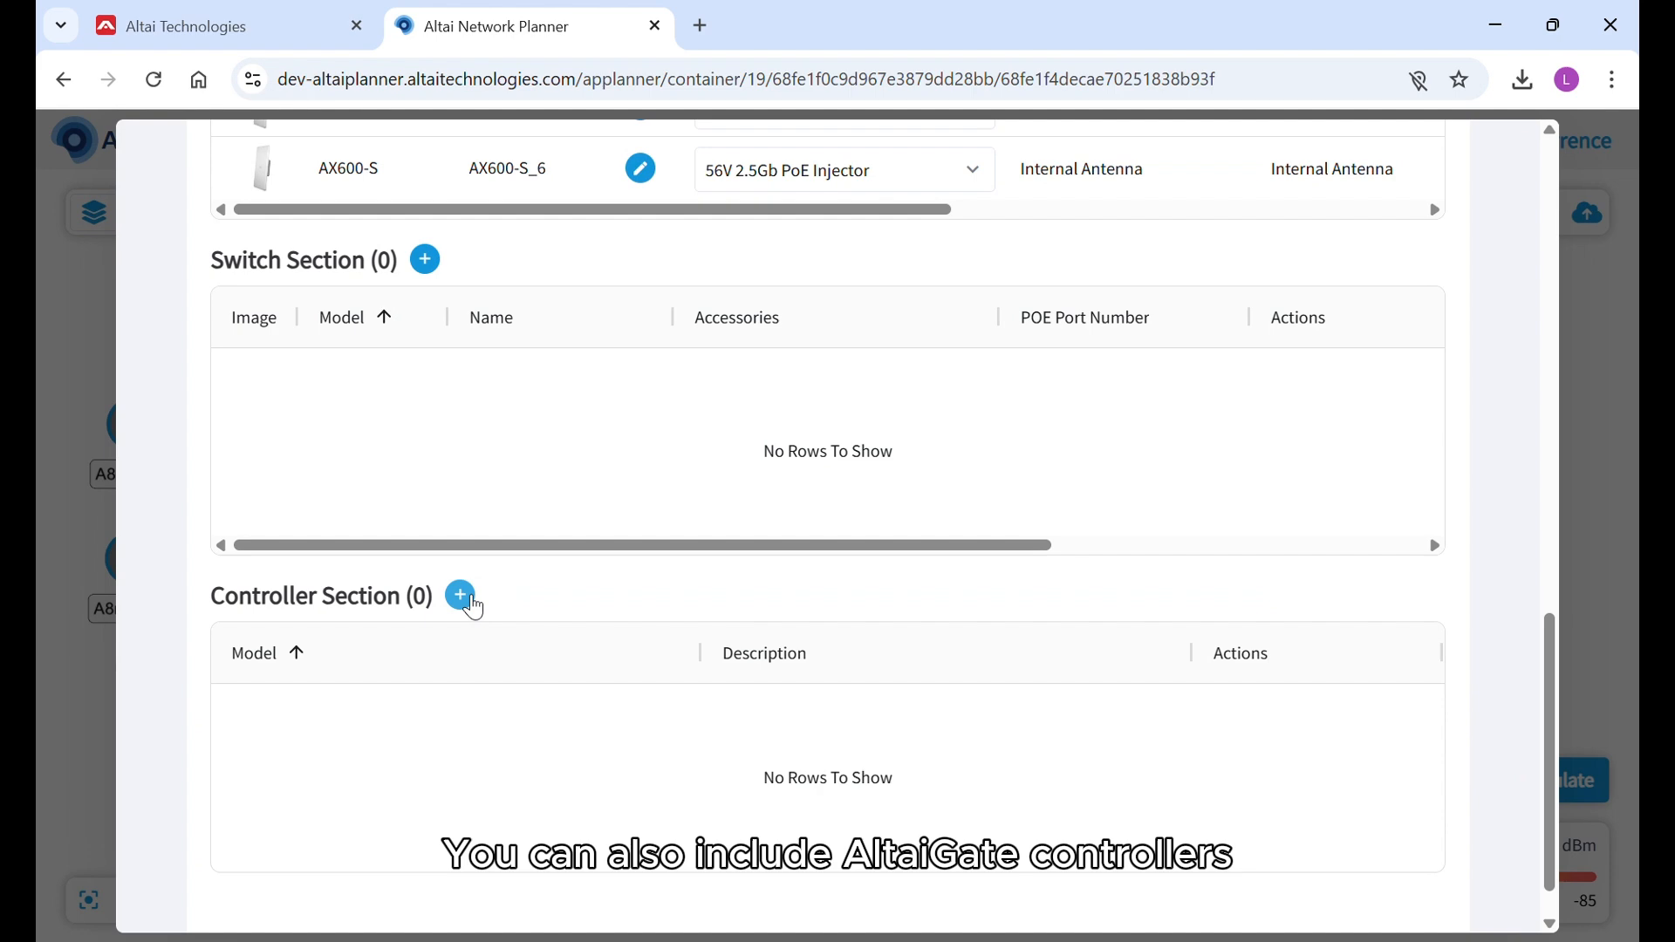
Add two AltaiGate 210 WLAN Controllers to the BOM's Controller Section.
click(462, 597)
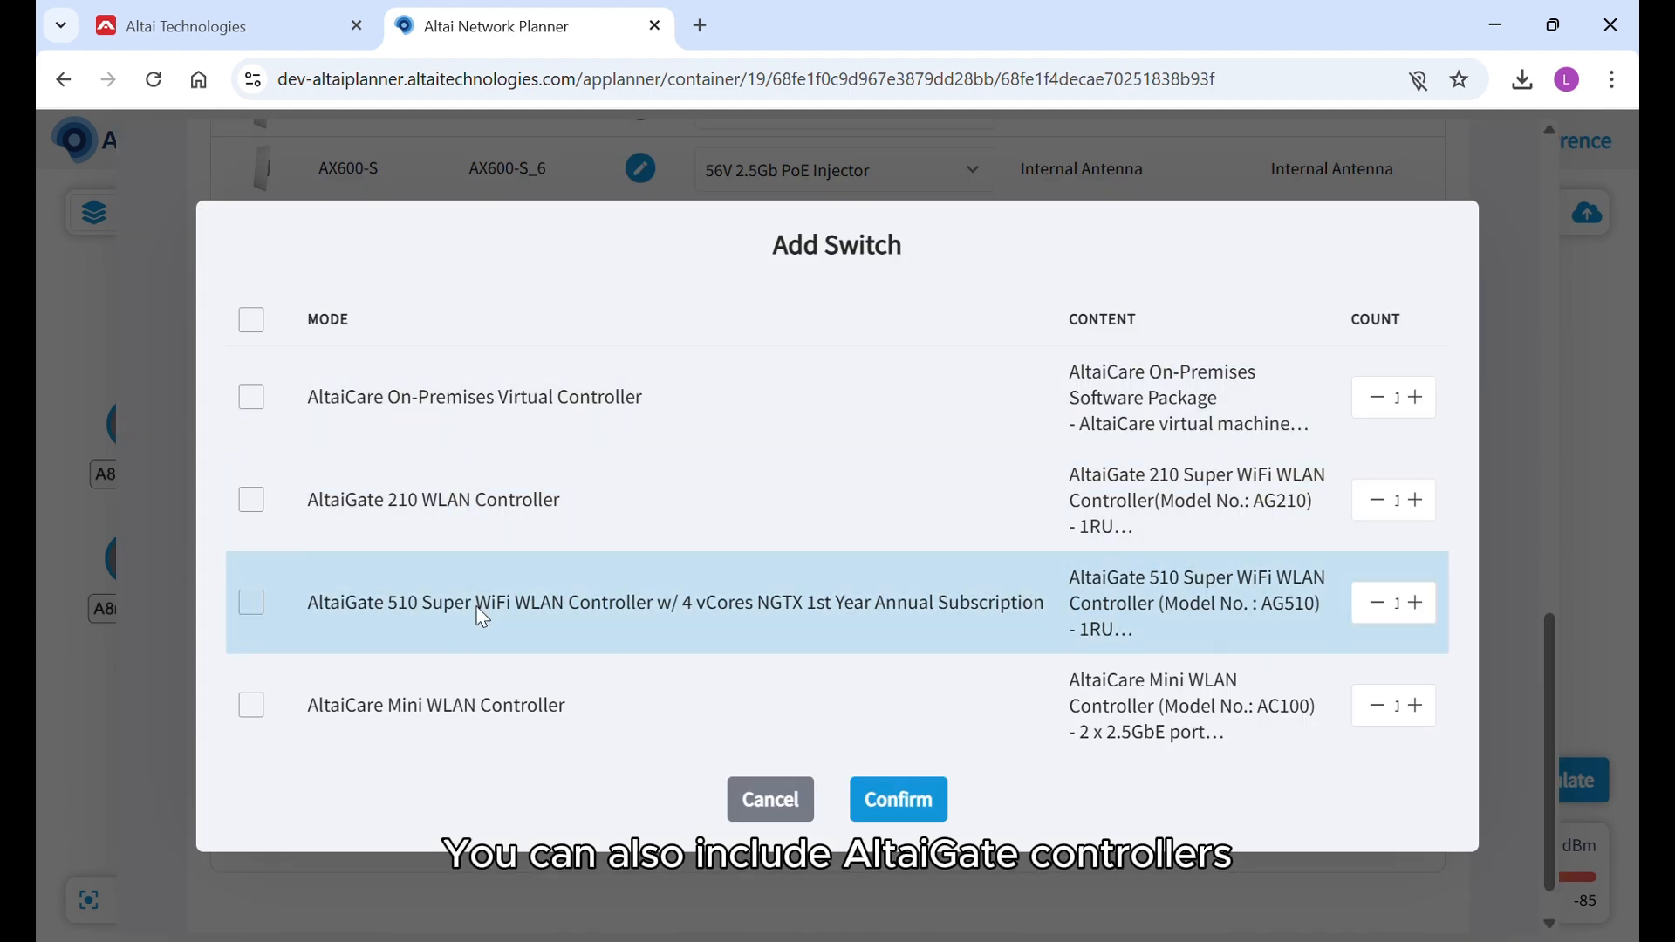
click(251, 500)
click(1414, 500)
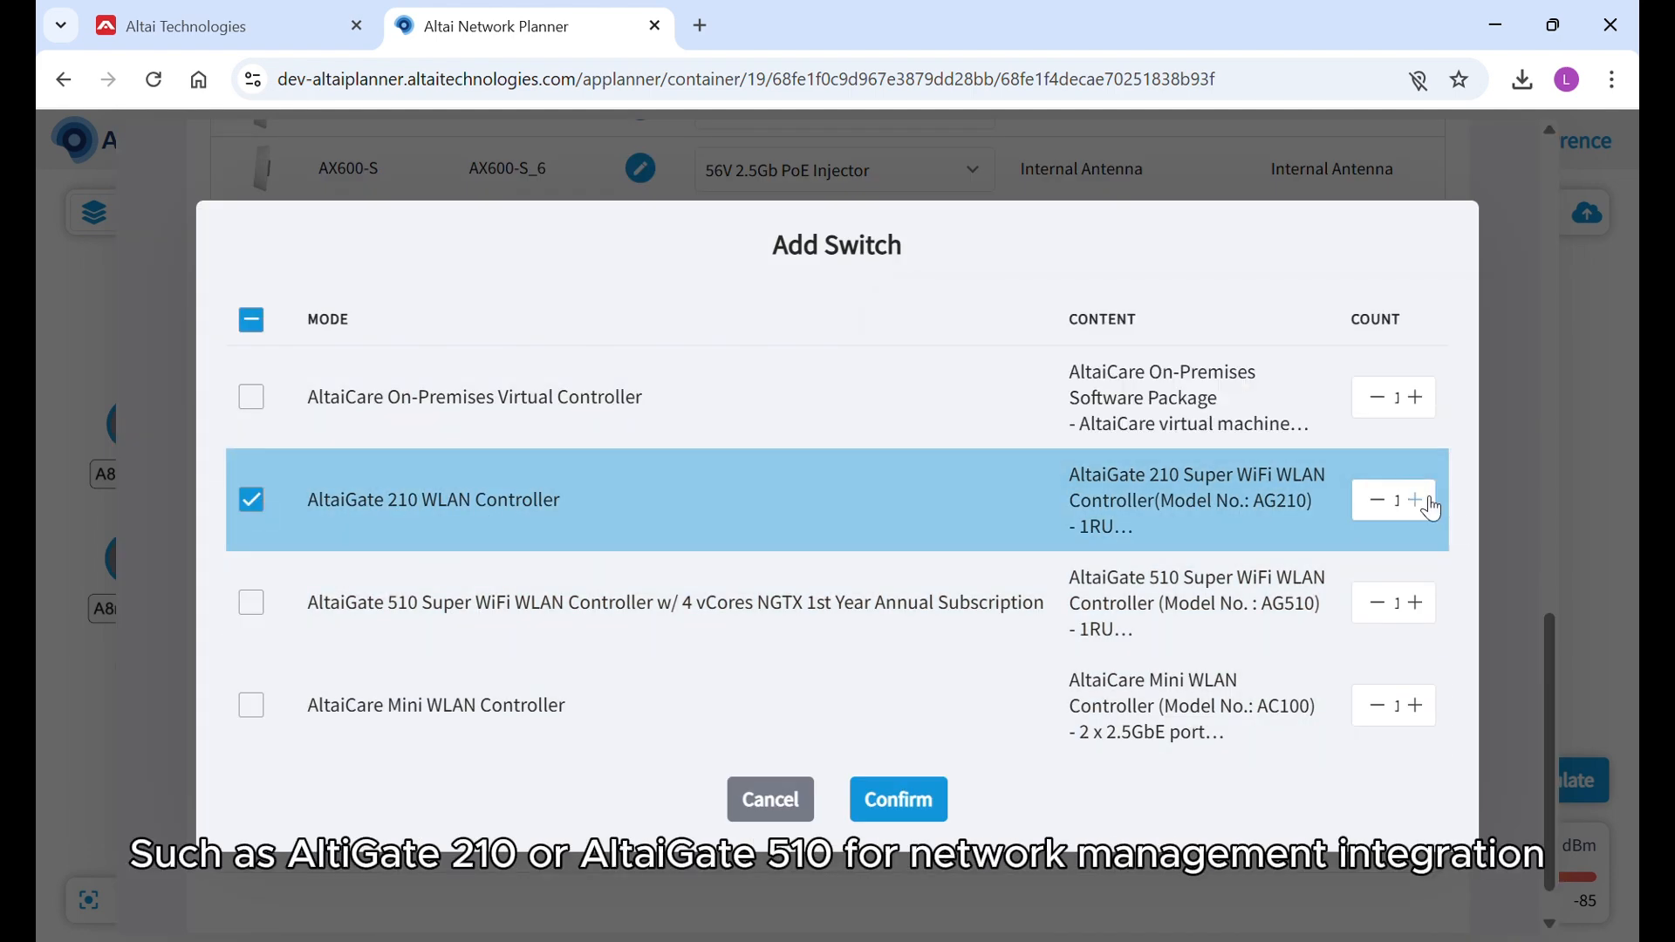
click(898, 799)
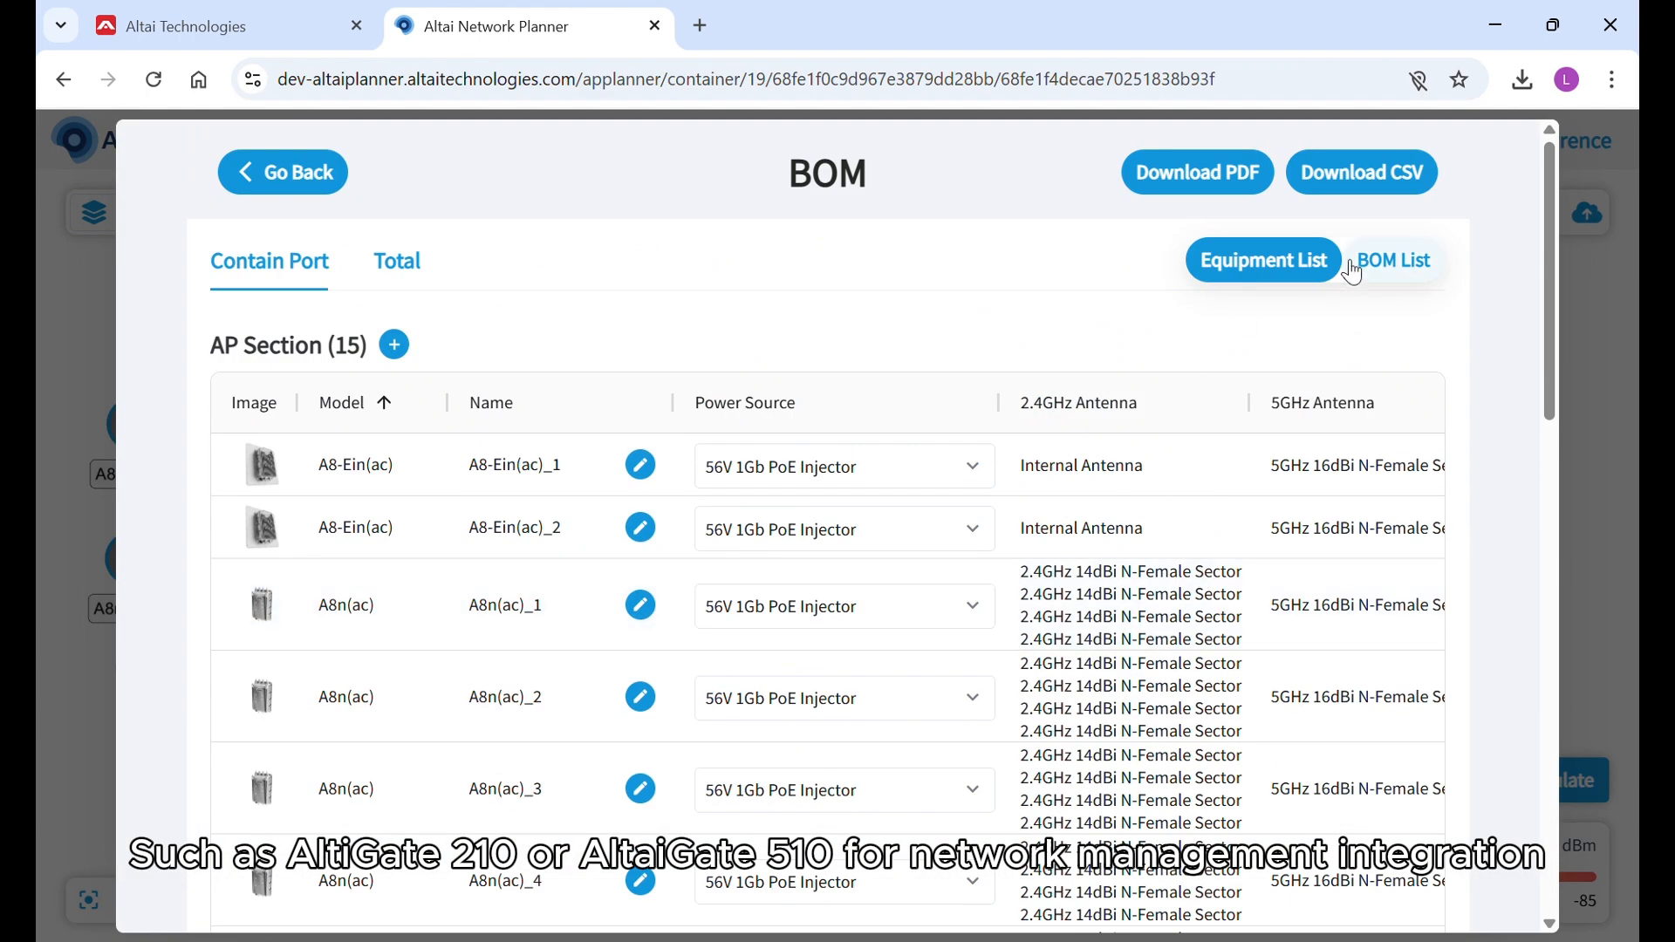
Review the project's total BOM List down to the controller entry and return to the map.
click(417, 266)
click(1394, 260)
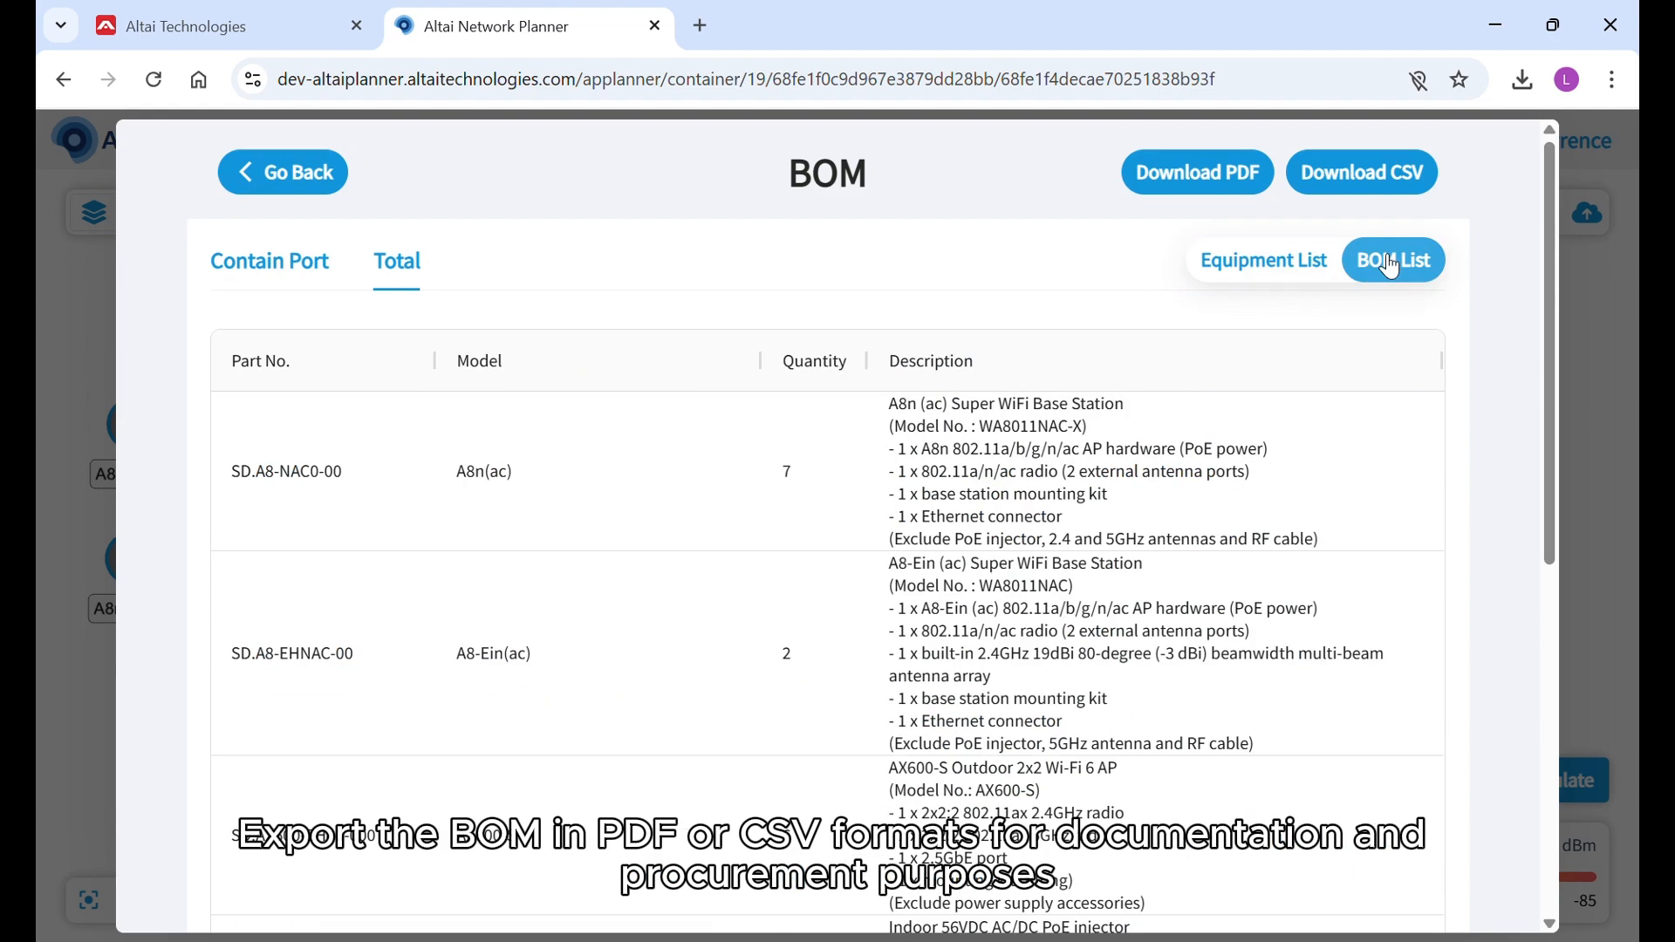
scroll(785, 599, down, 7)
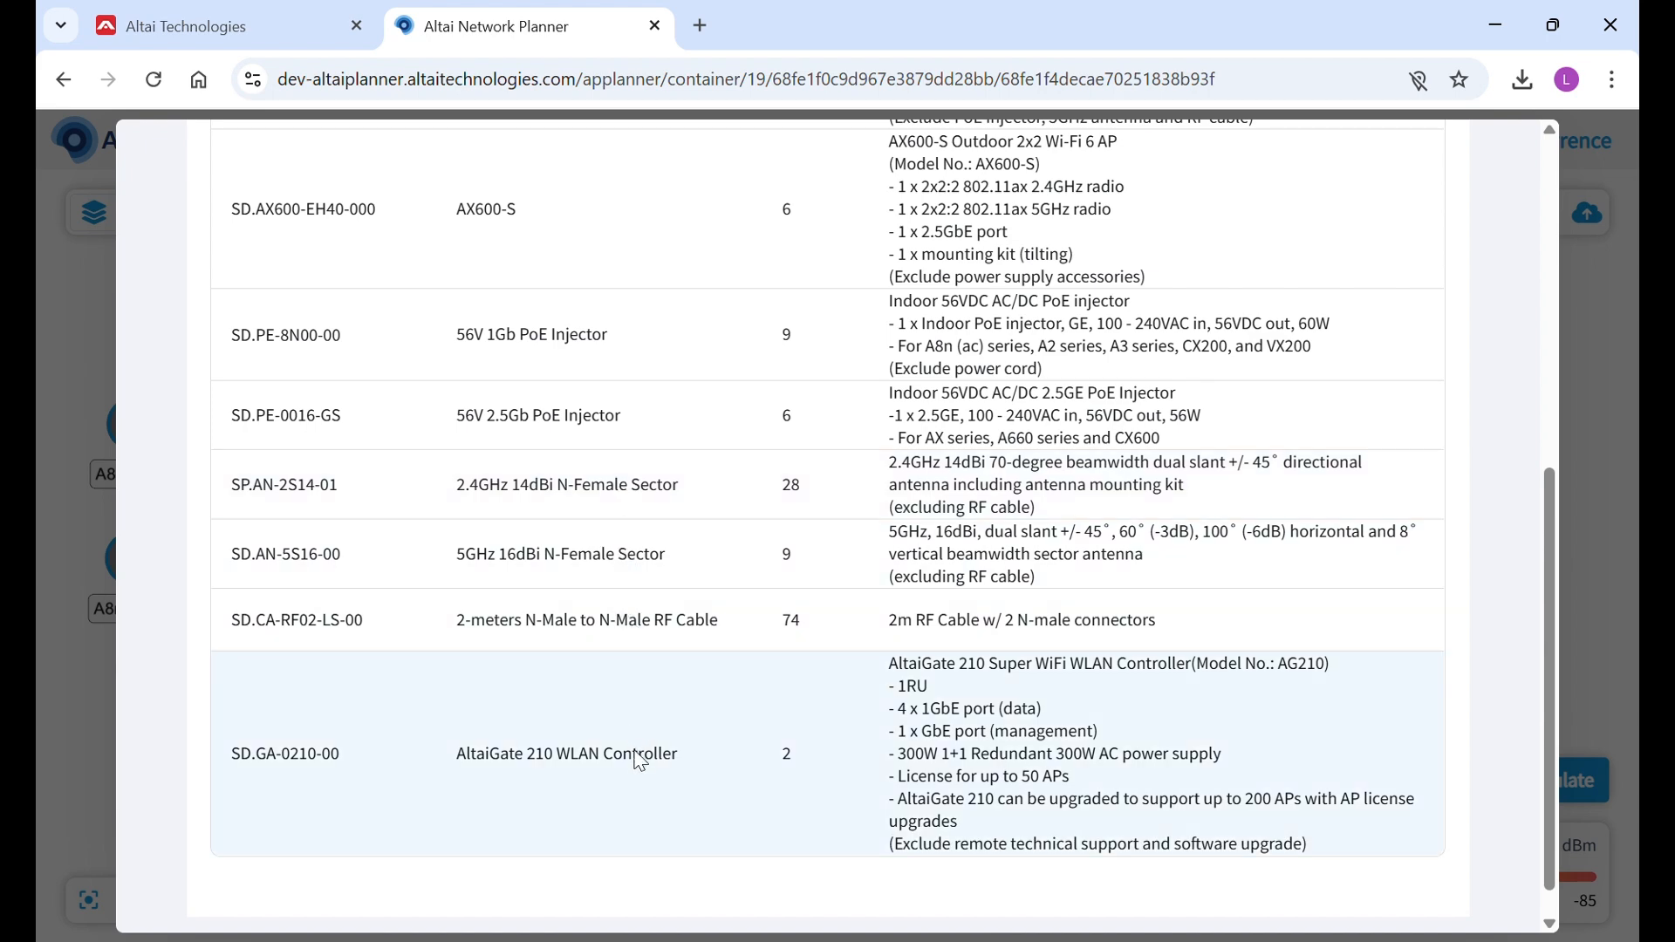
scroll(642, 761, up, 7)
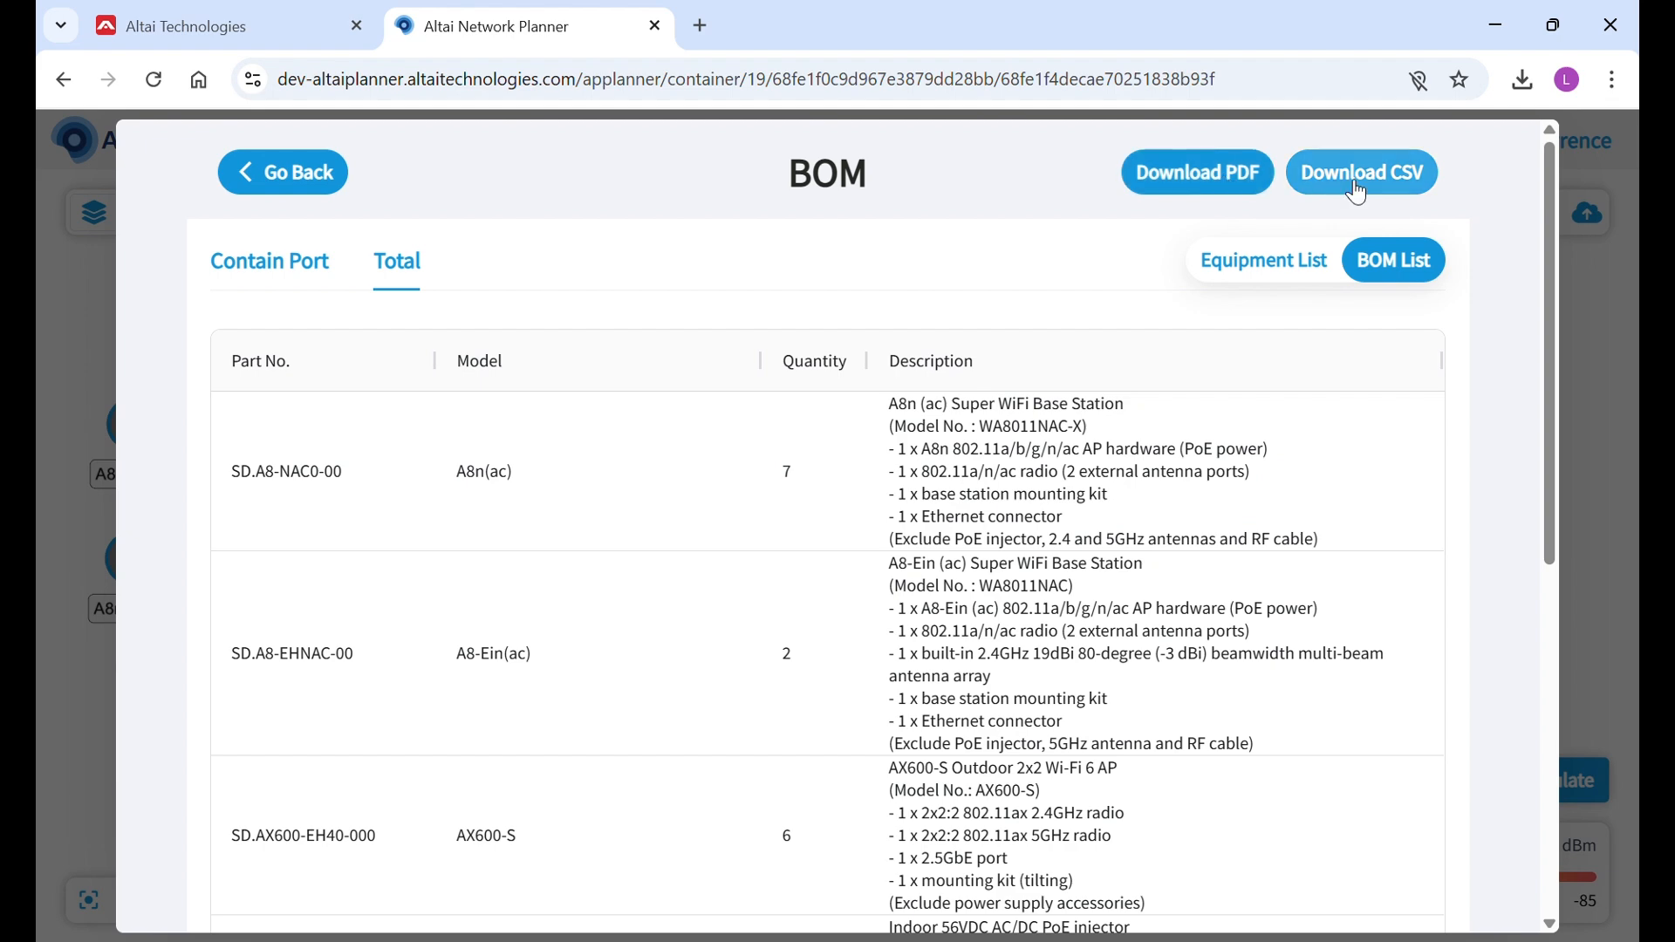
click(323, 185)
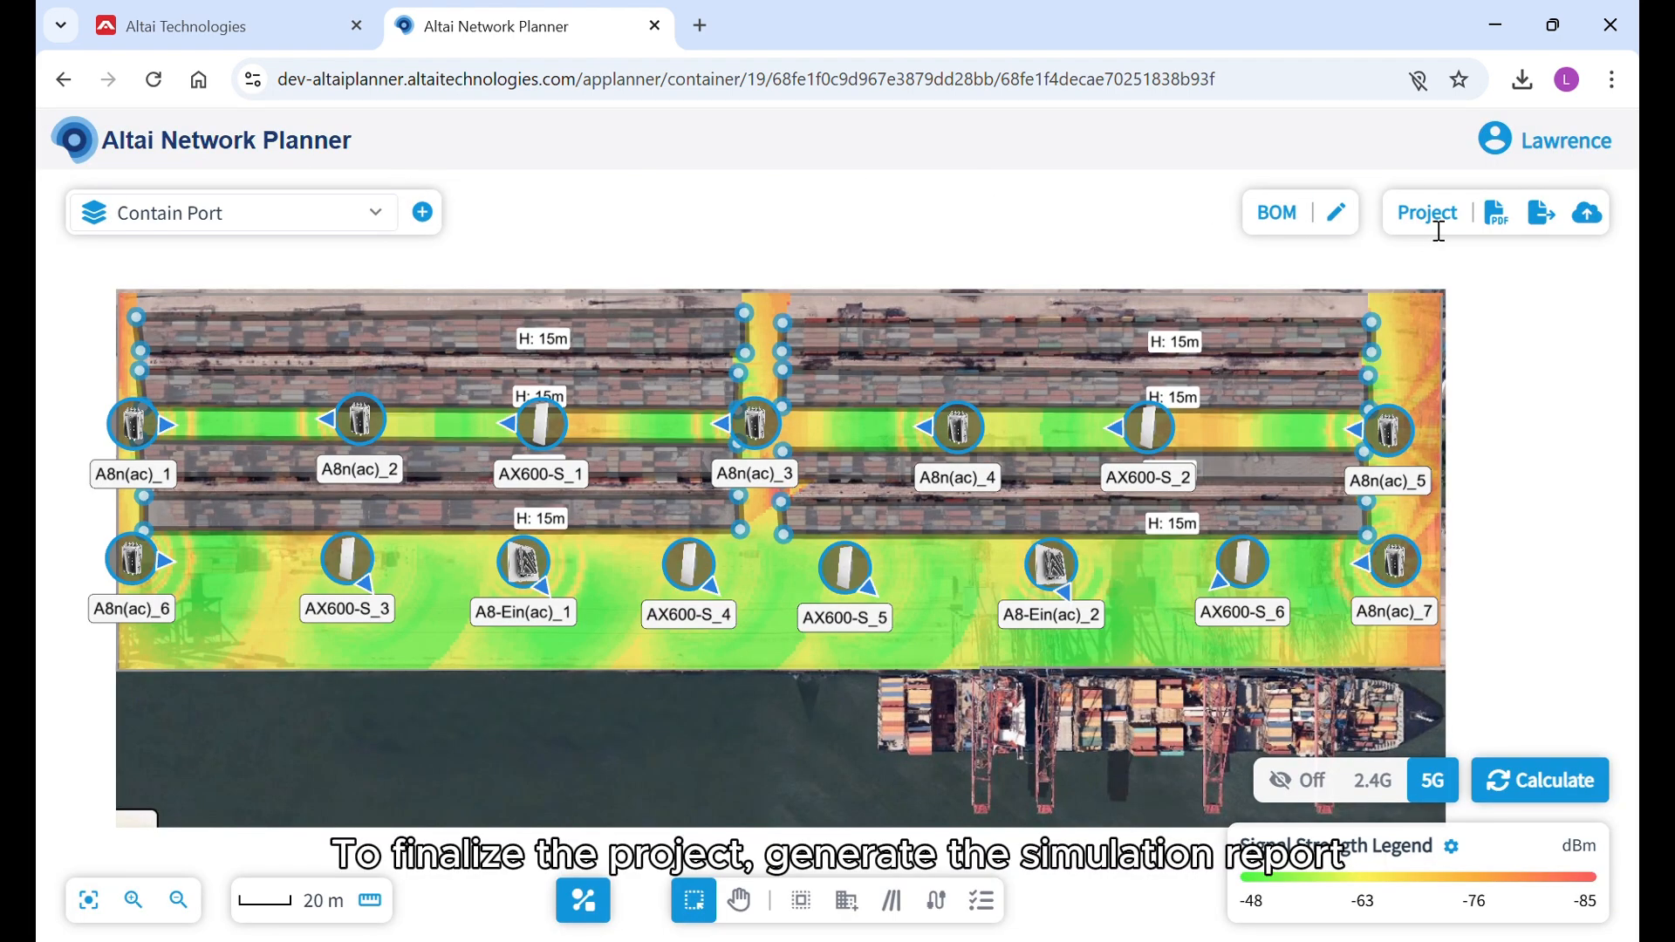
Generate the project's PDF report, examine its BOM, placement design and heatmap pages, and close it.
click(1505, 220)
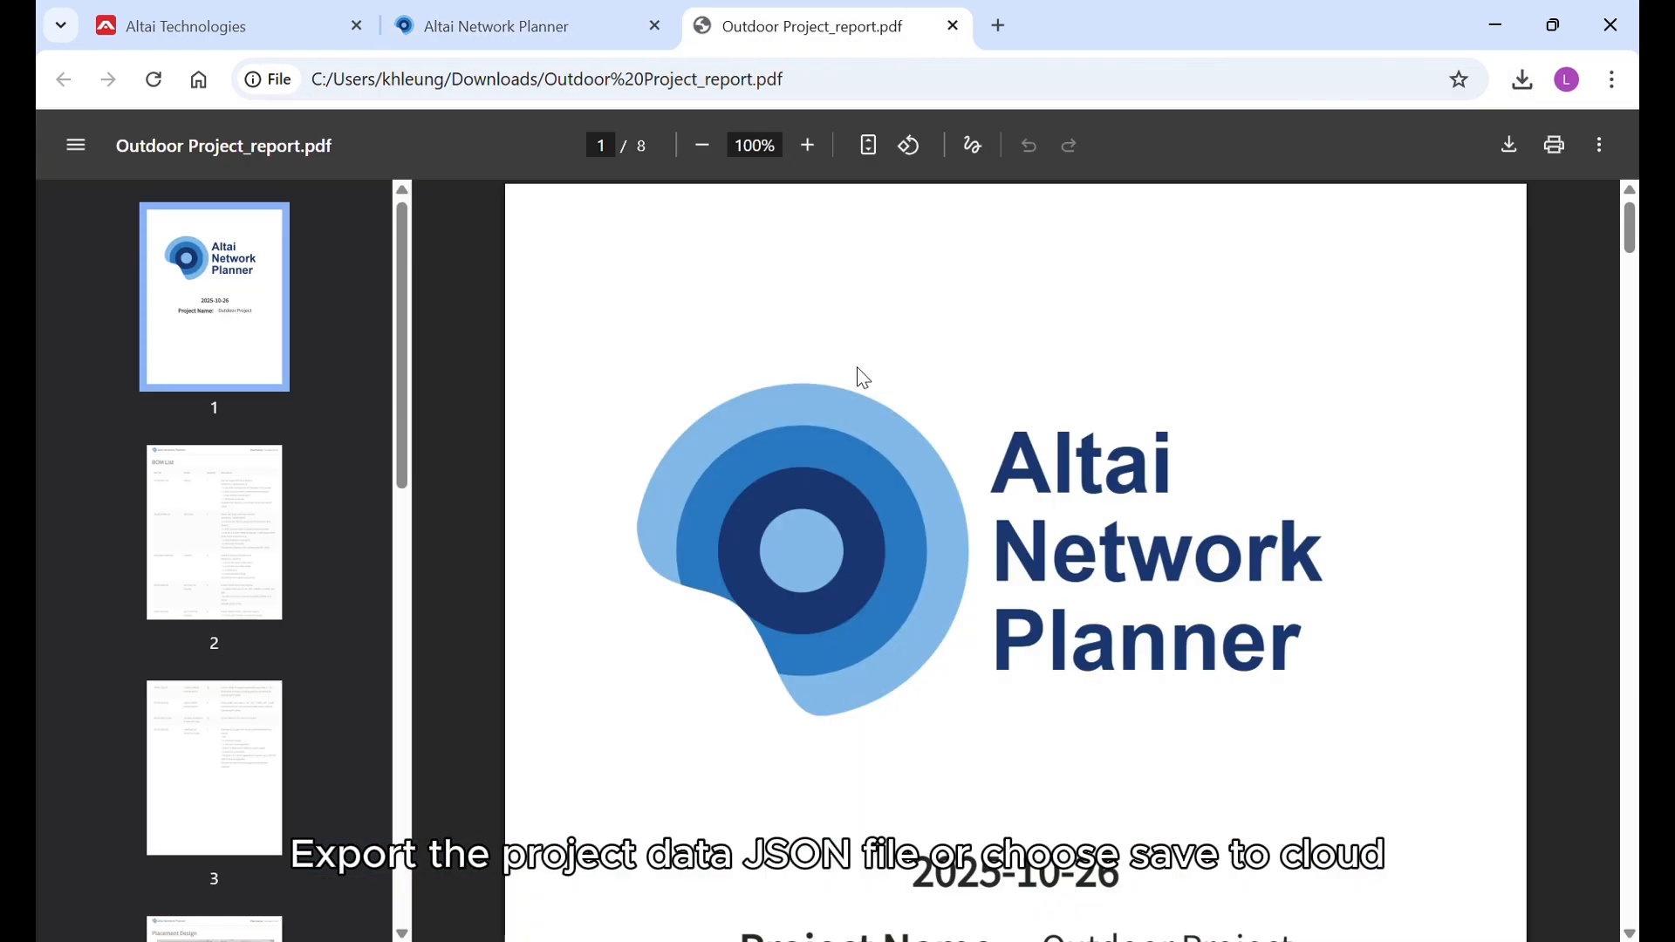
scroll(1110, 384, down, 15)
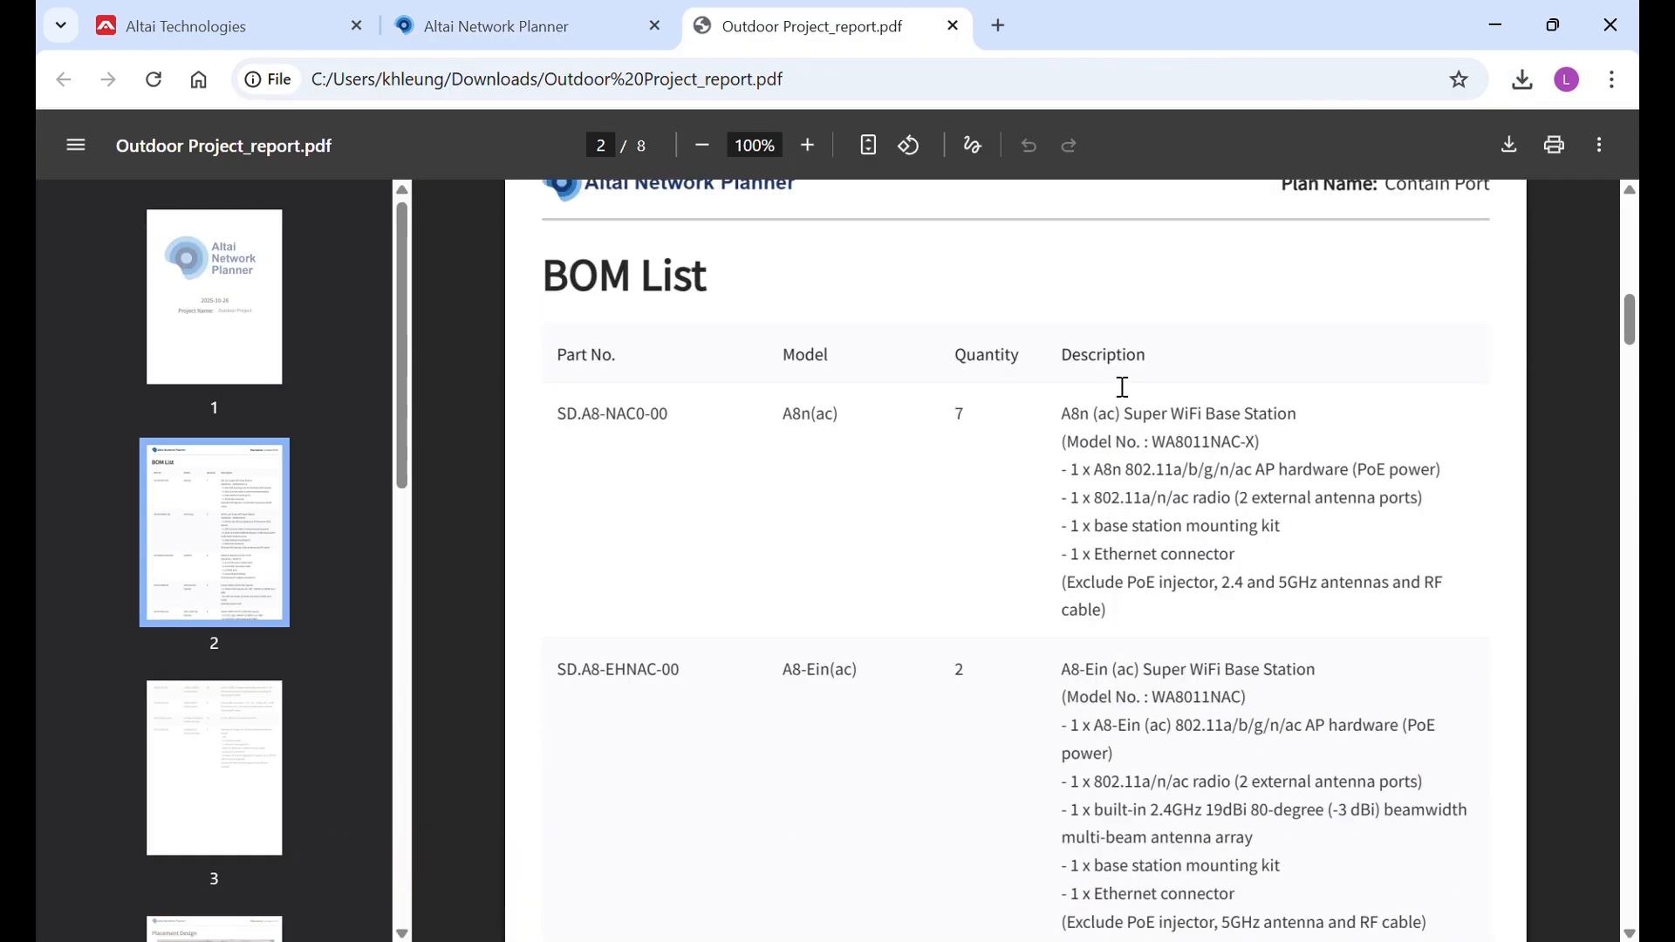
scroll(1123, 387, down, 20)
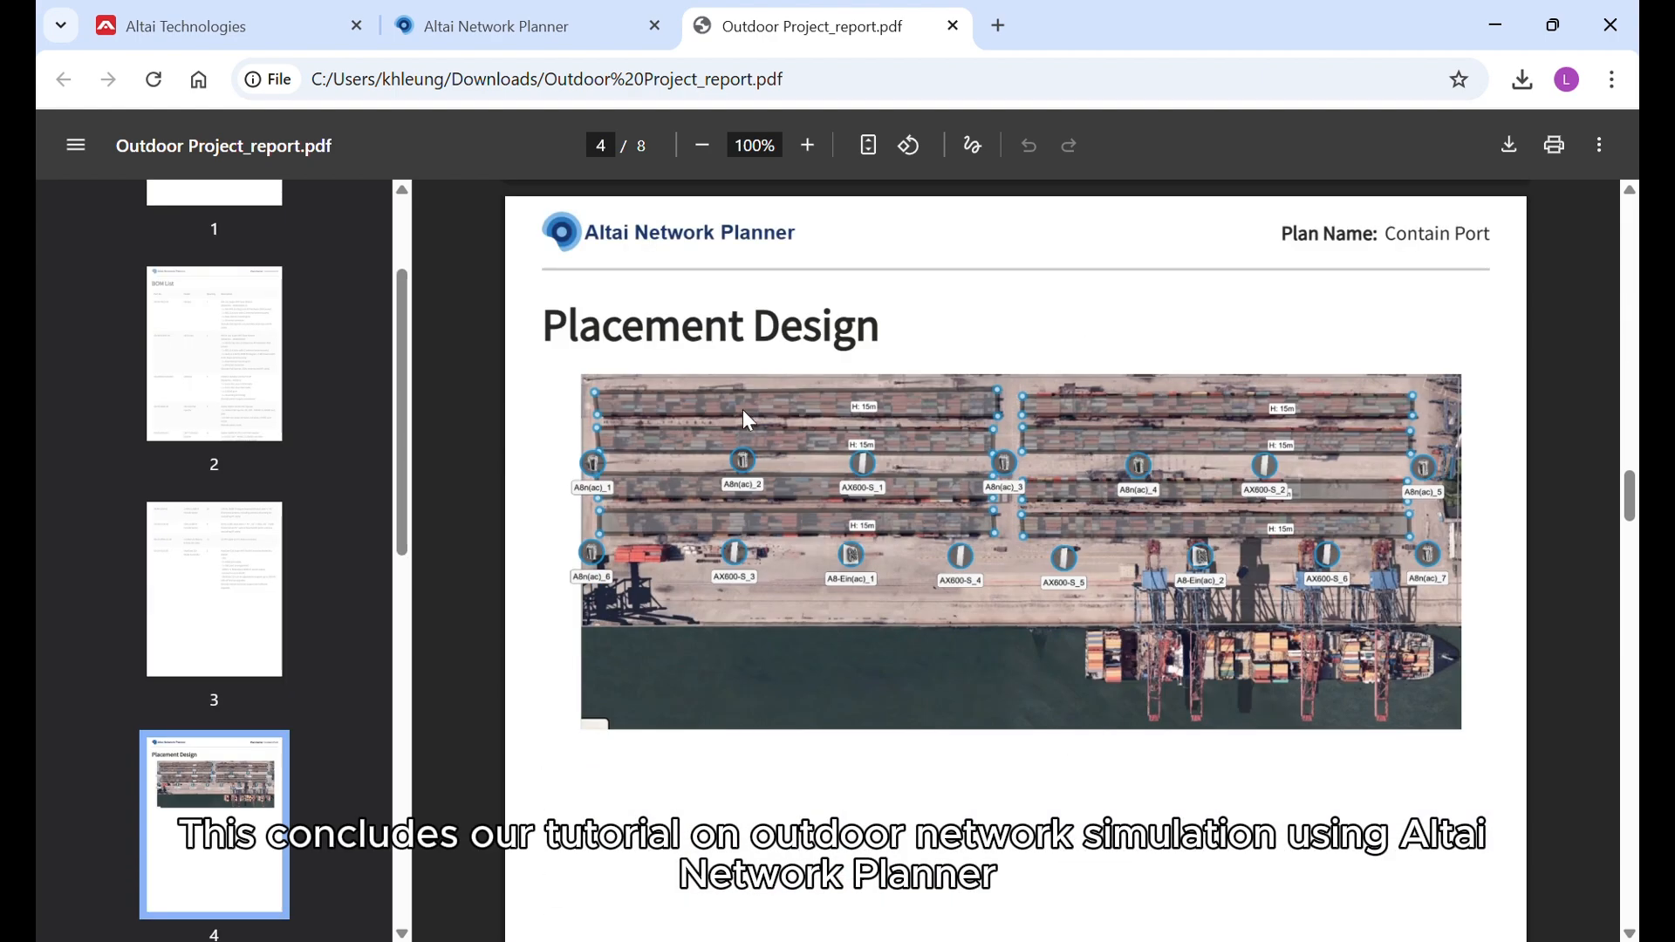
scroll(960, 552, down, 15)
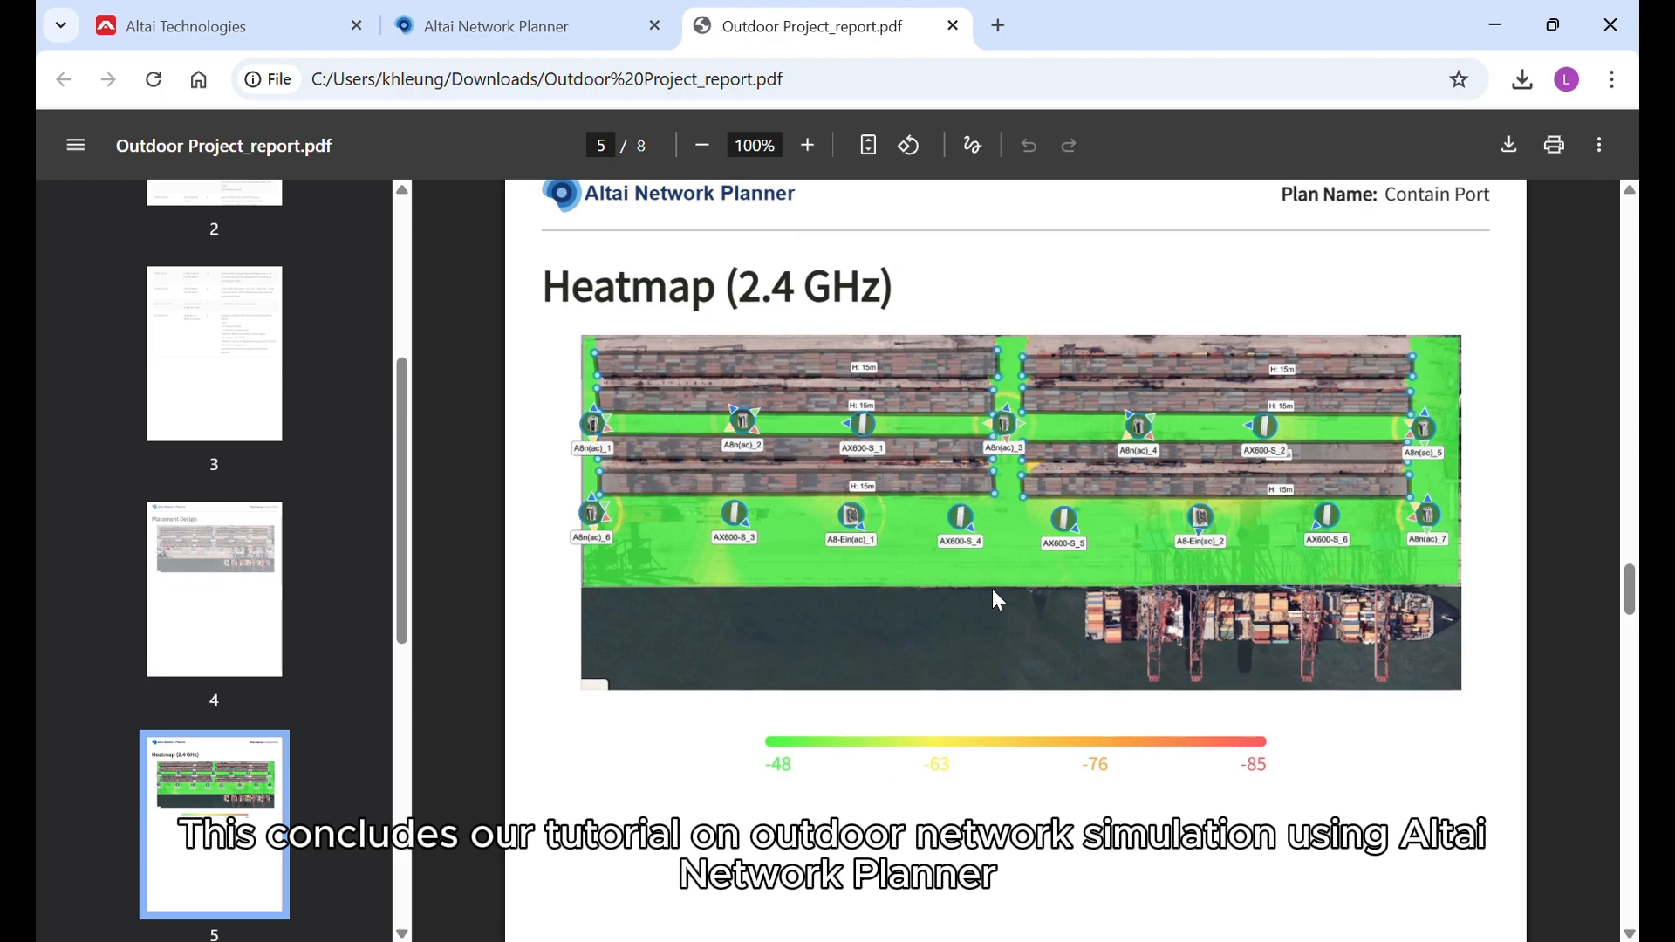
scroll(995, 599, down, 14)
scroll(1132, 647, down, 13)
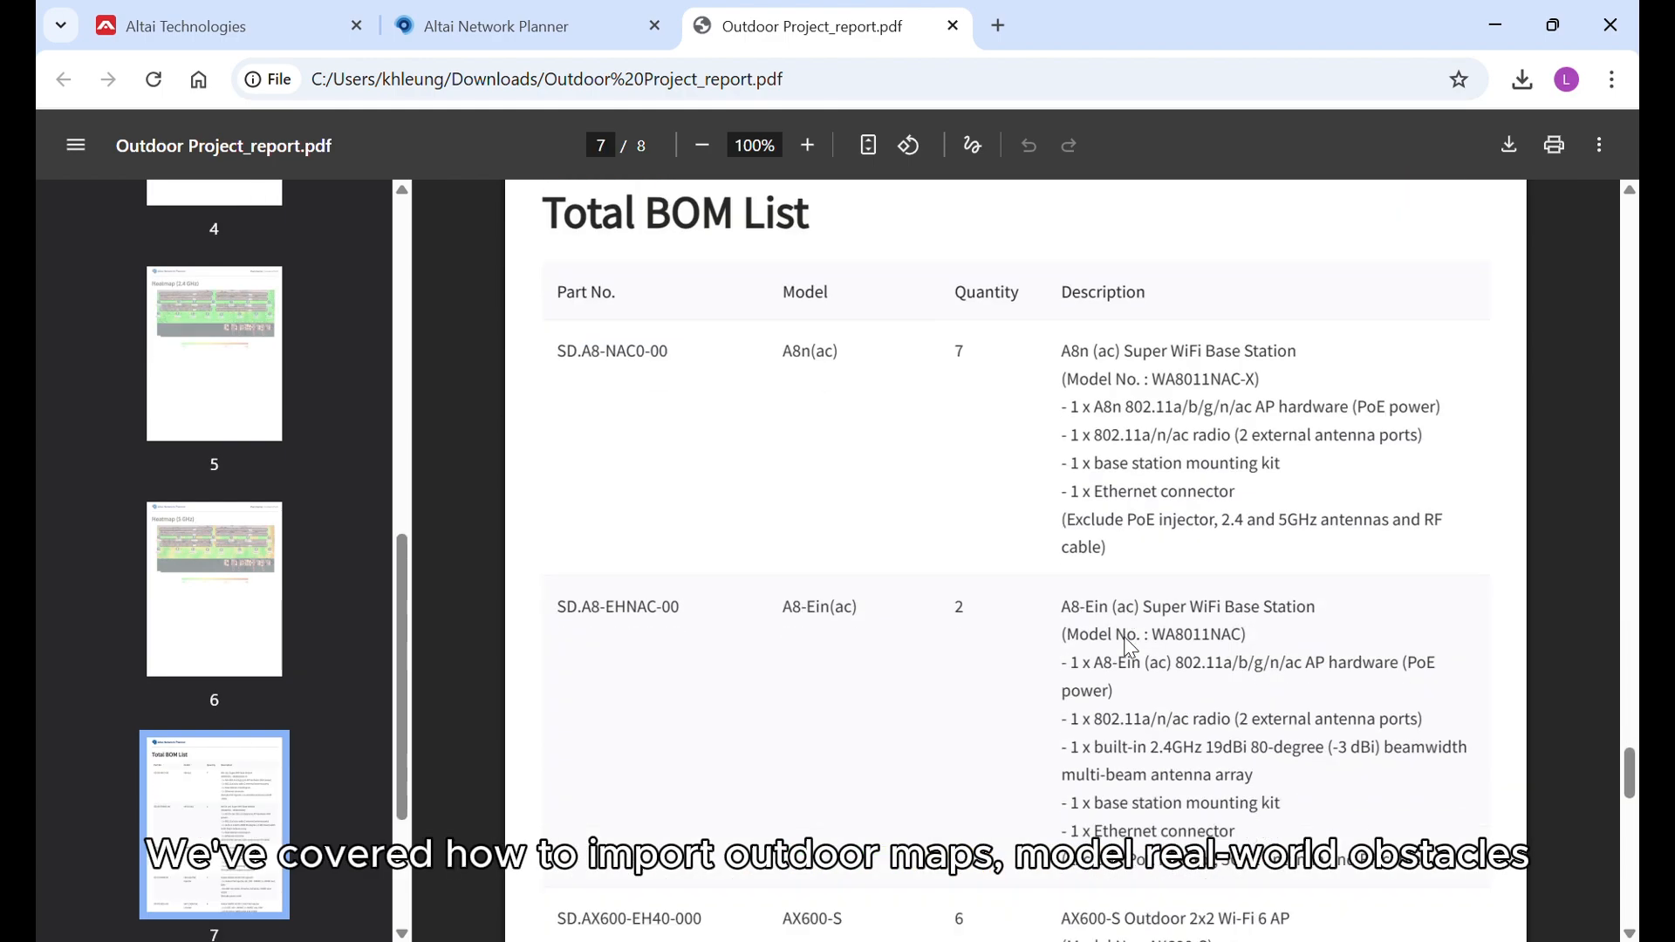
scroll(1004, 489, down, 18)
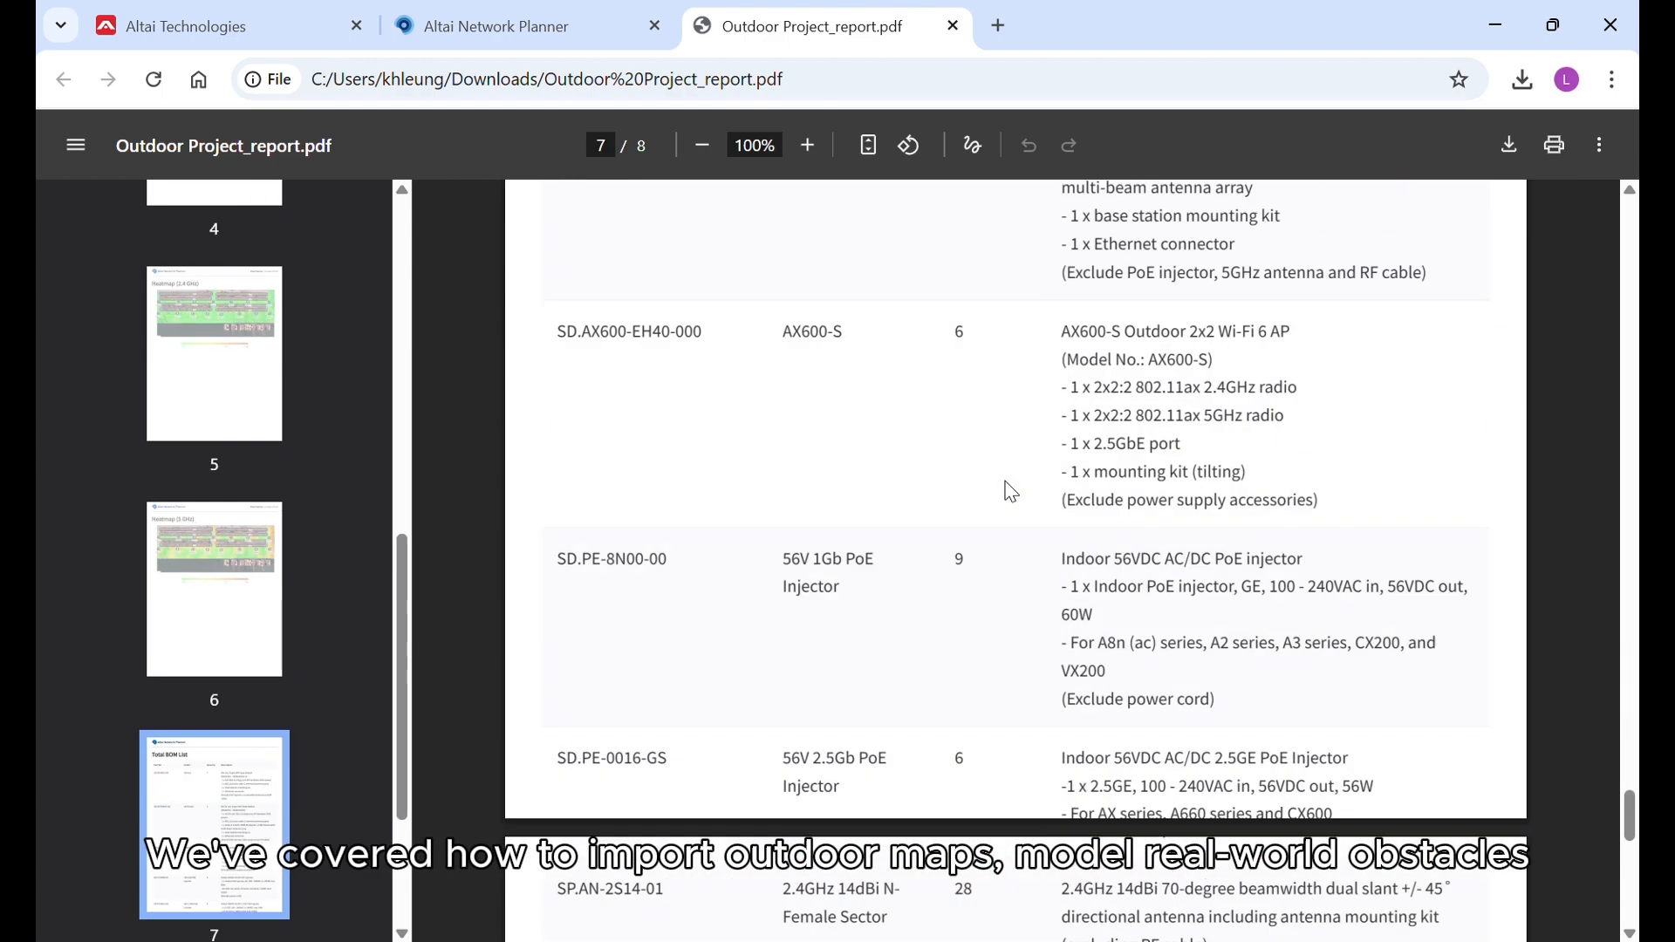
click(952, 26)
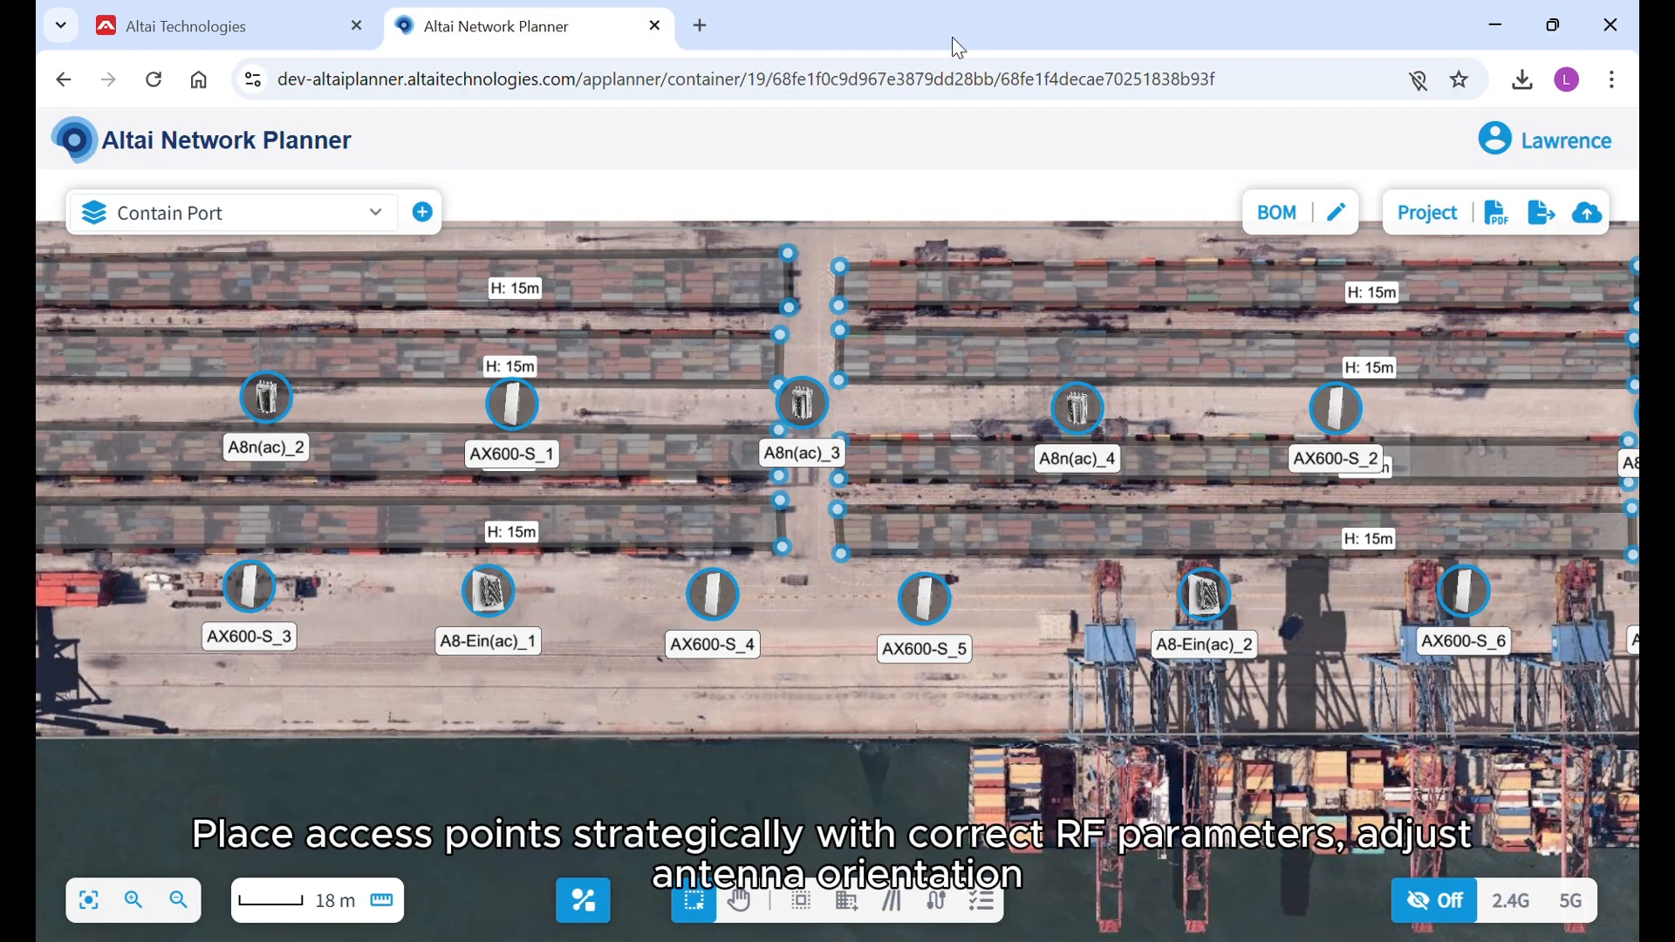
Export the project data as a JSON file and save the project to the cloud.
click(1549, 216)
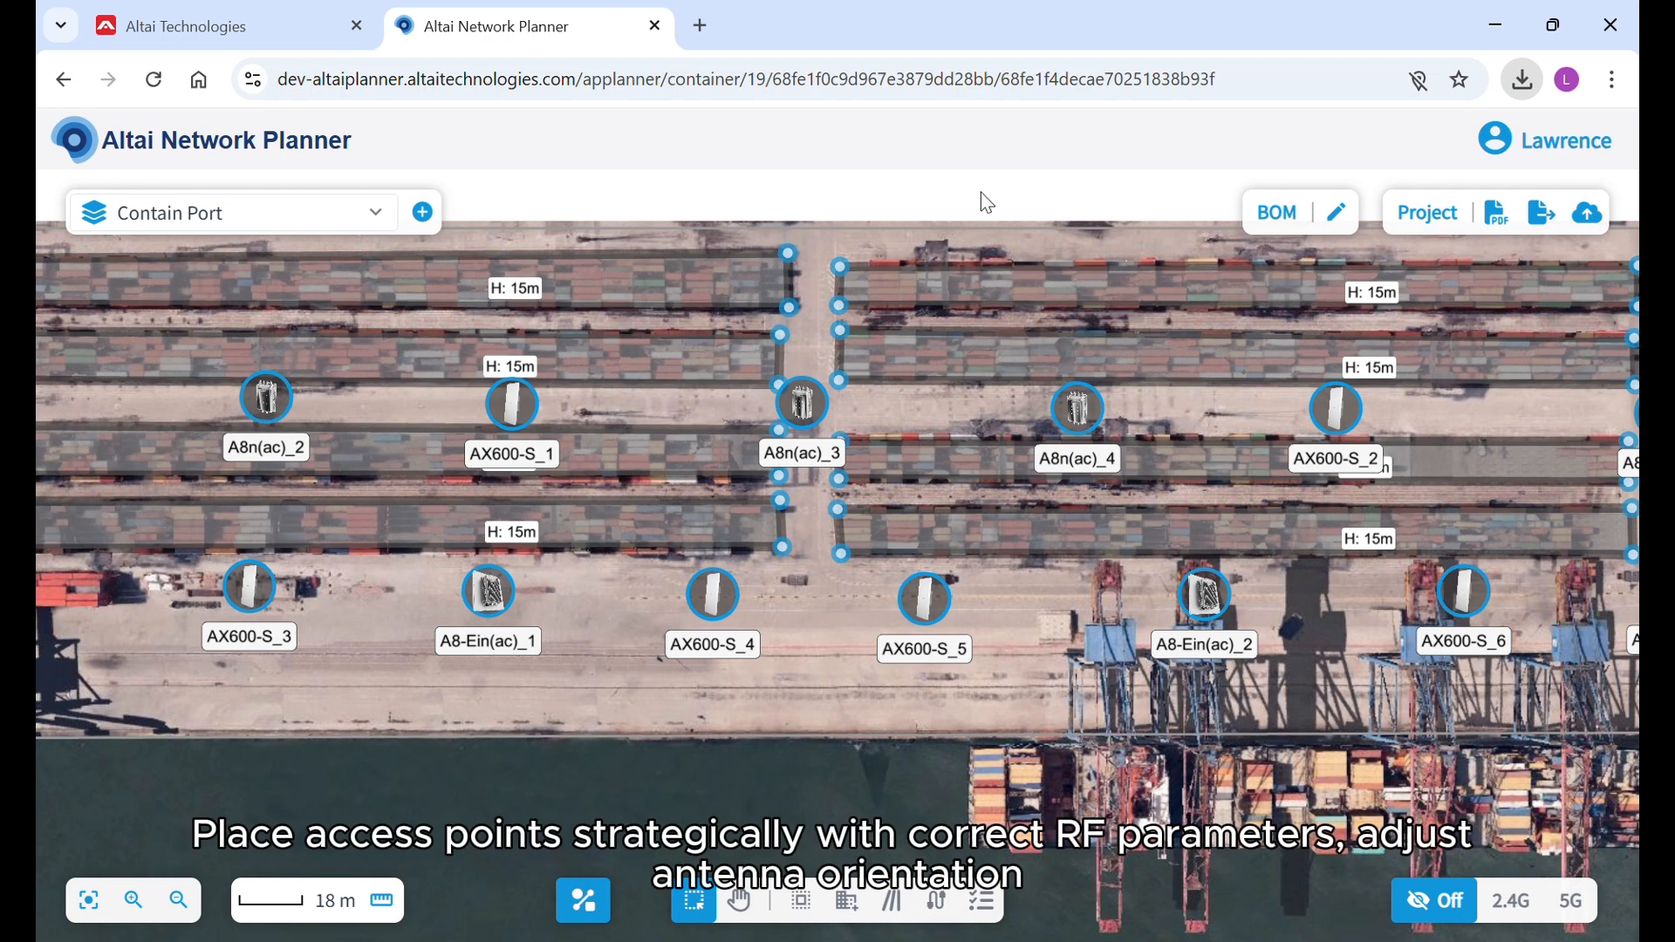
click(1599, 223)
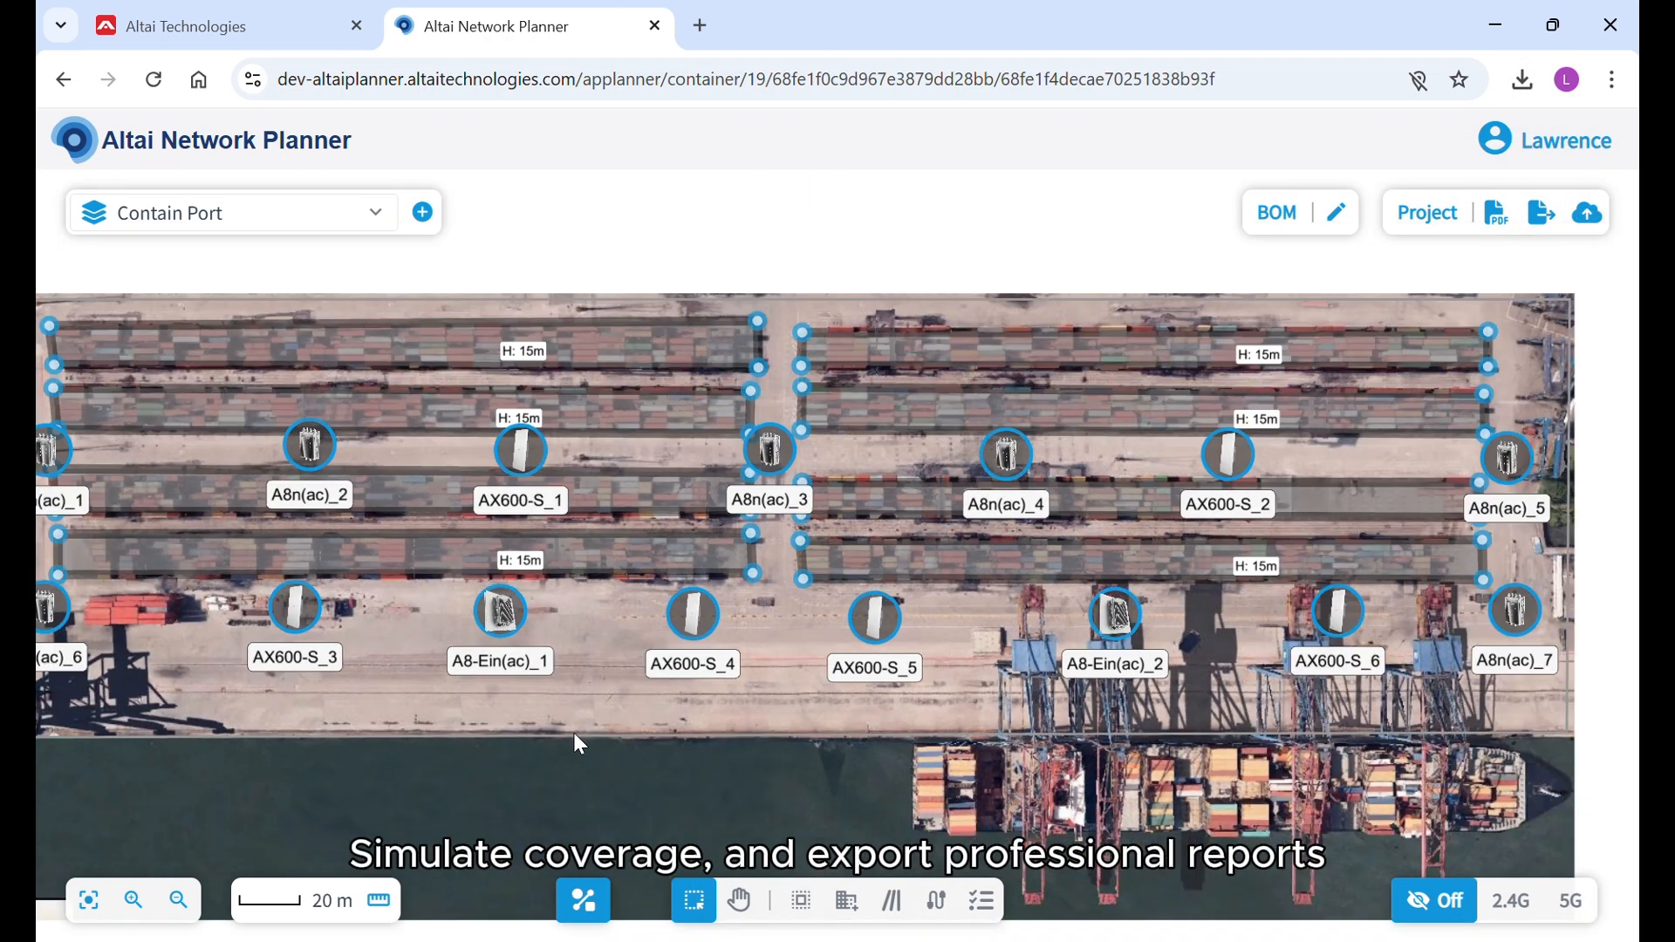
Fit the whole port map in view and display the 2.4G and 5G antenna directions of all access points.
click(739, 901)
scroll(780, 751, down, 2)
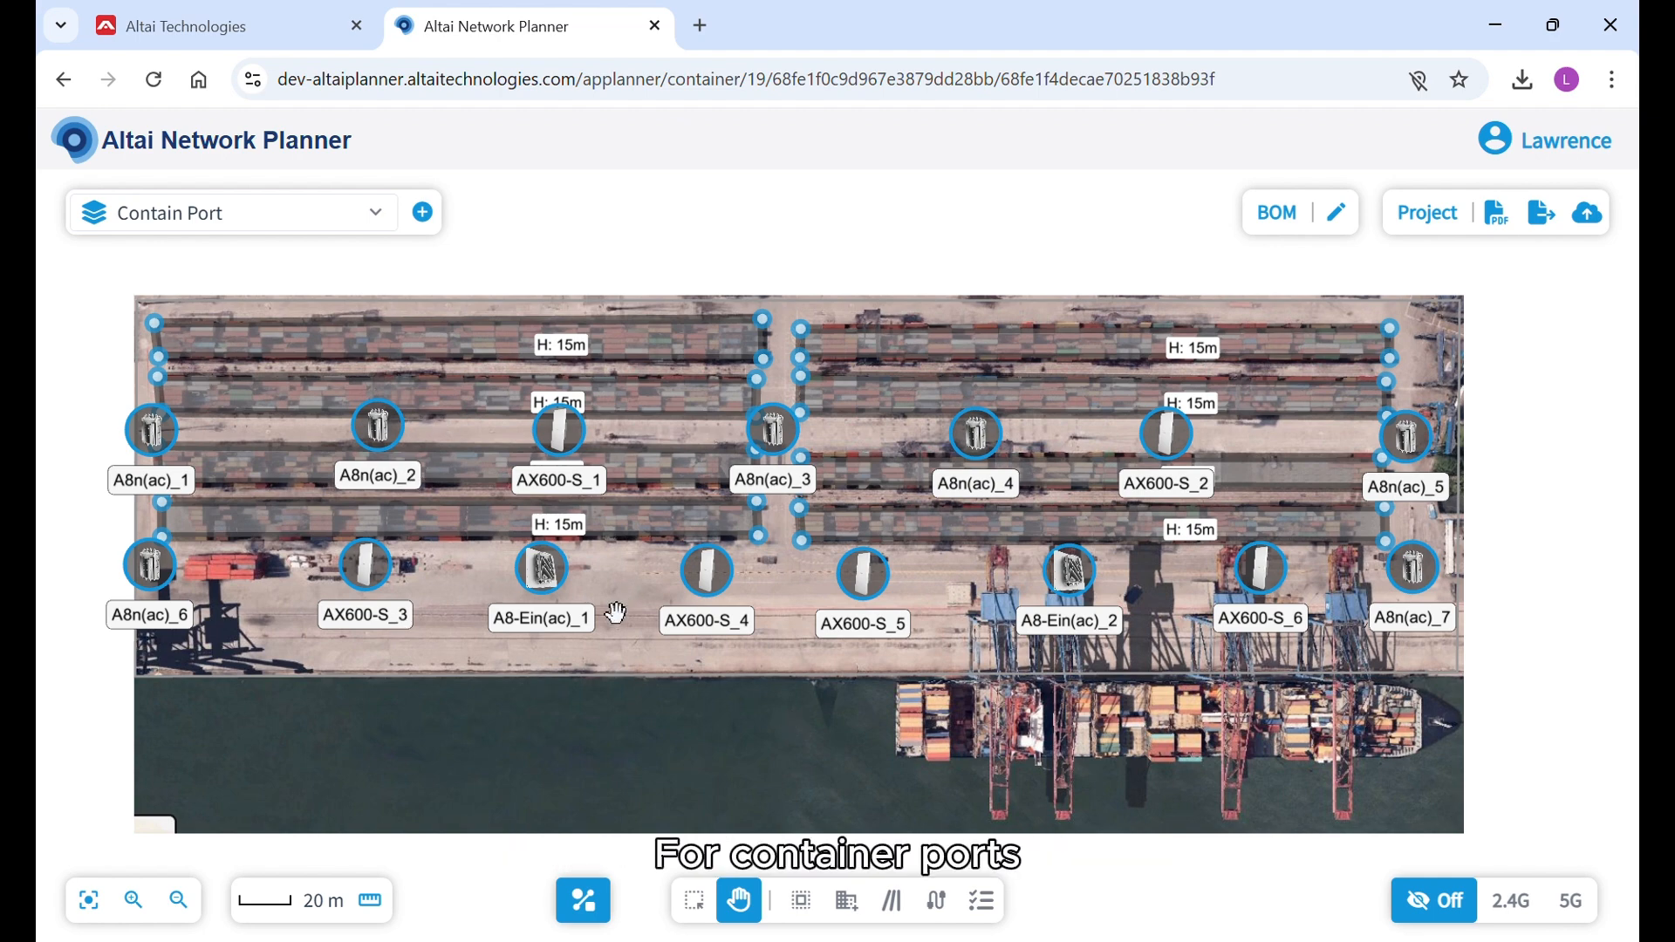
click(1517, 916)
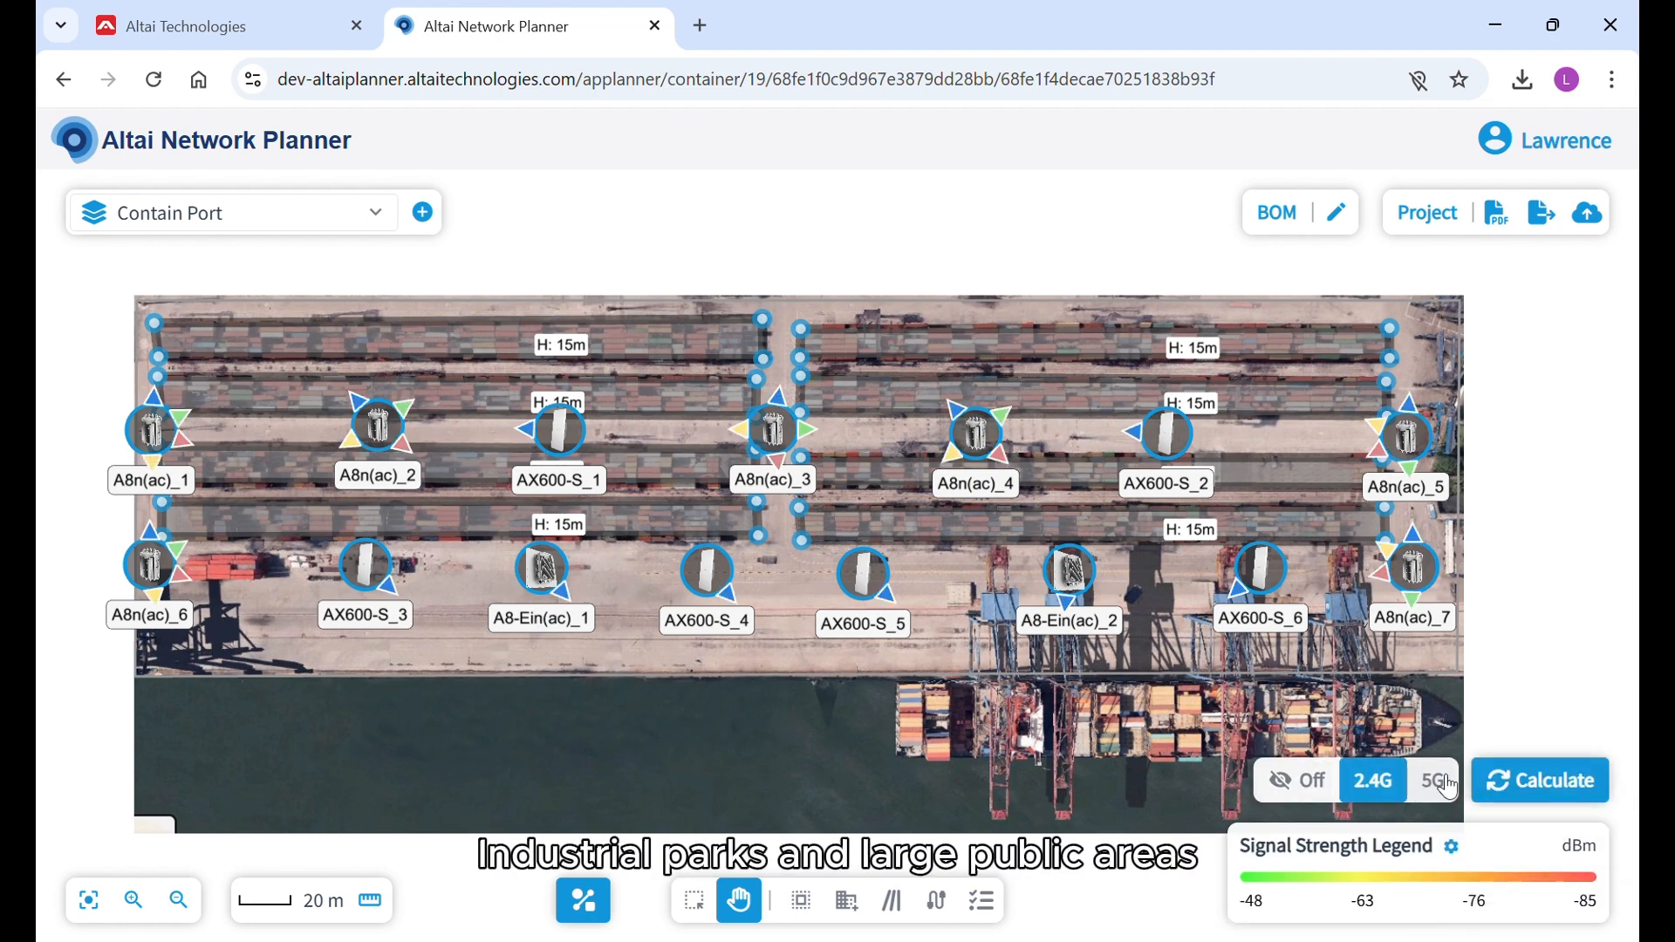
click(1433, 780)
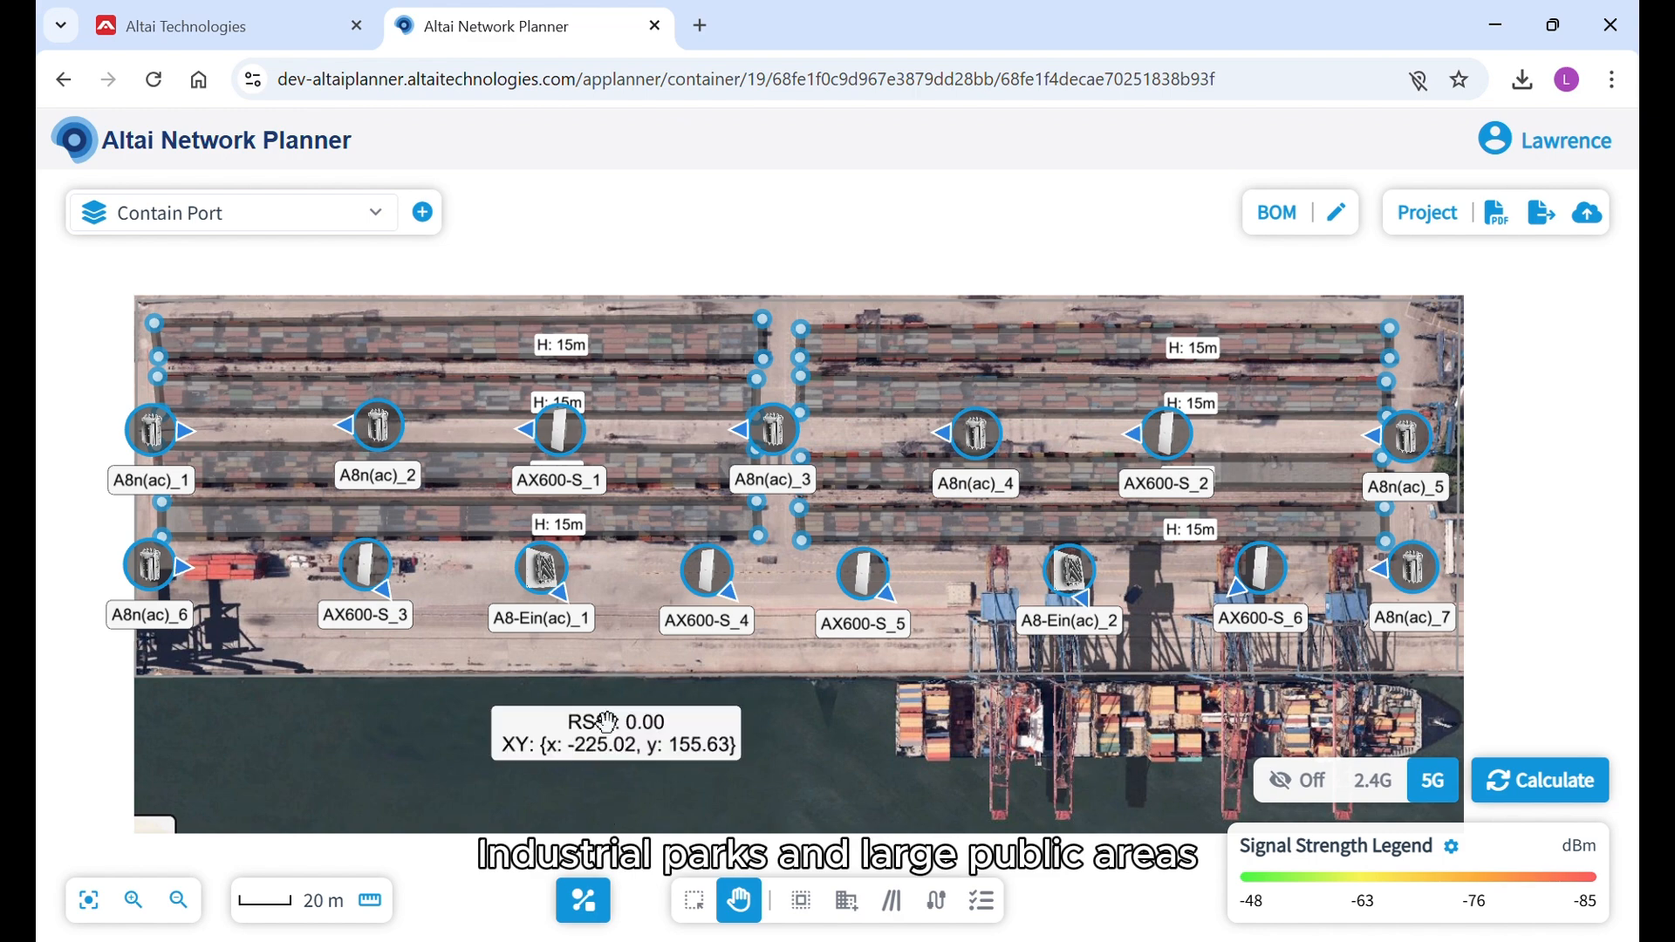